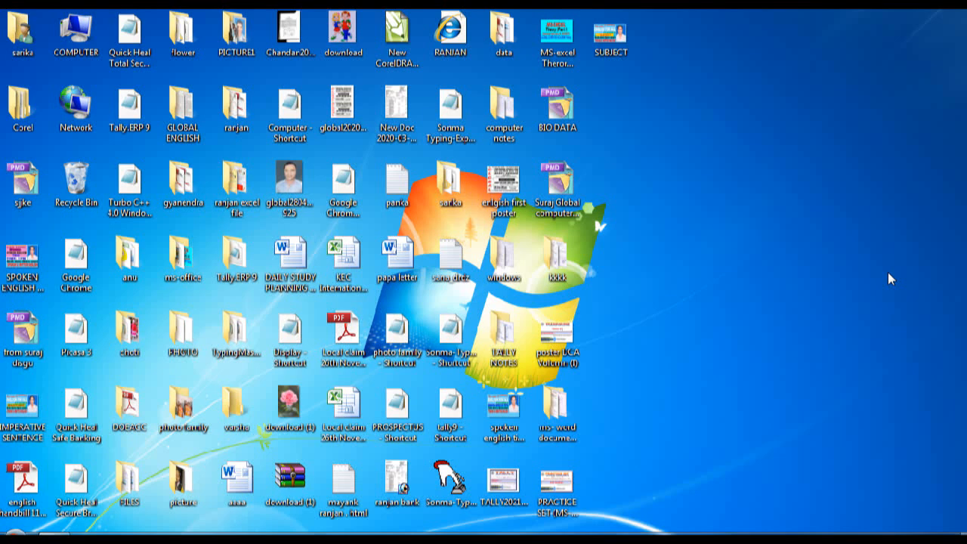
Step: Launch Microsoft Word 2010 by running winword from the Run box
{"action": "key", "text": "super+r"}
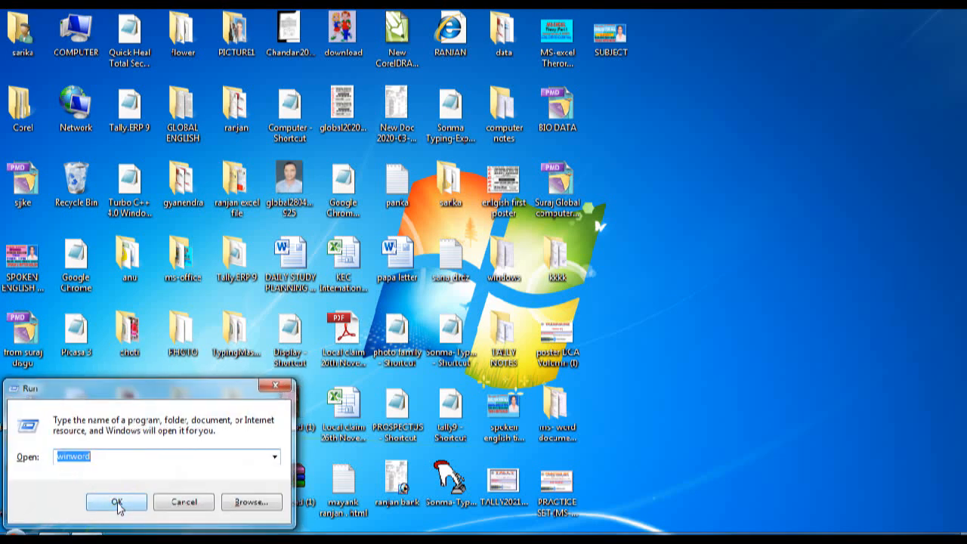
{"action": "type", "text": "WINWORD"}
{"action": "left_click", "coordinate": [117, 502]}
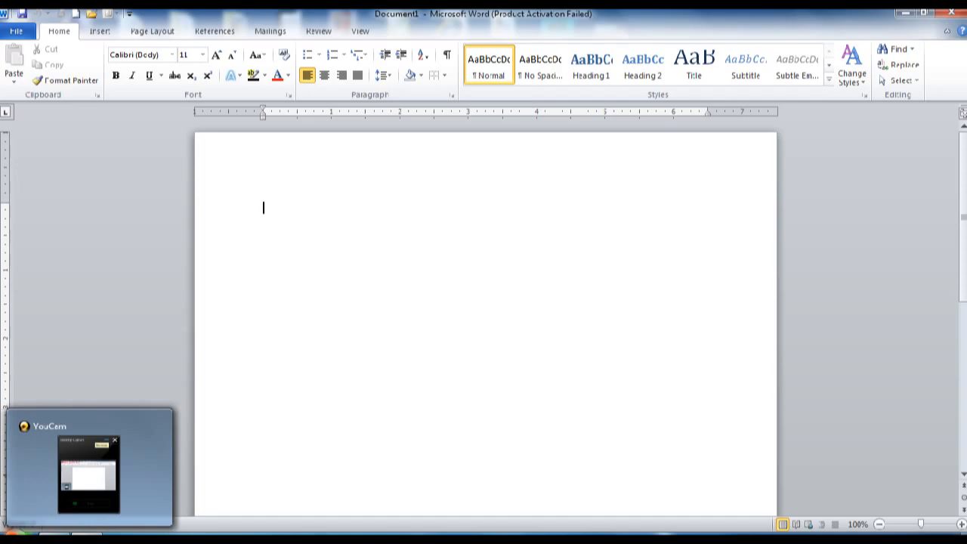
{"action": "mouse_move", "coordinate": [66, 483]}
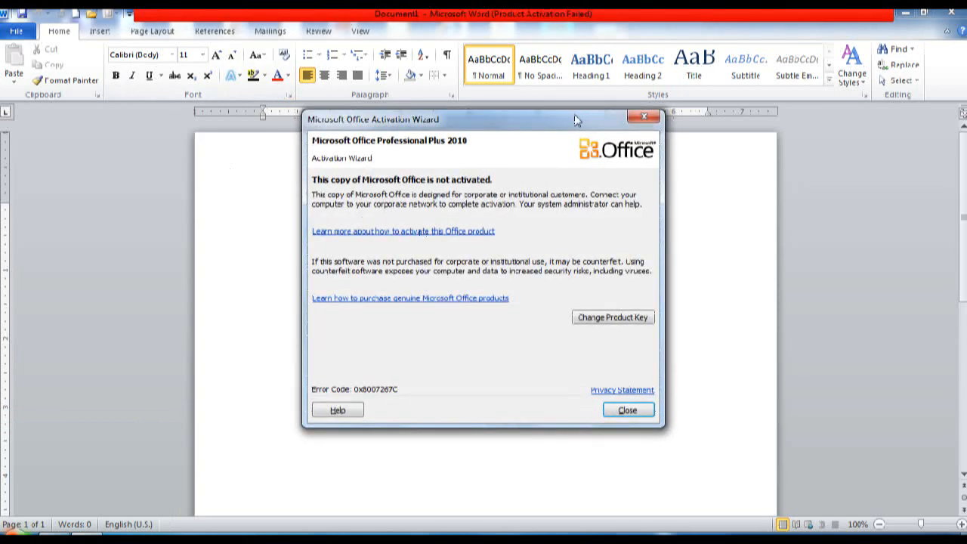
Step: Dismiss the activation notice and set the page to A4, Narrow margins, Portrait orientation
{"action": "left_click", "coordinate": [640, 118]}
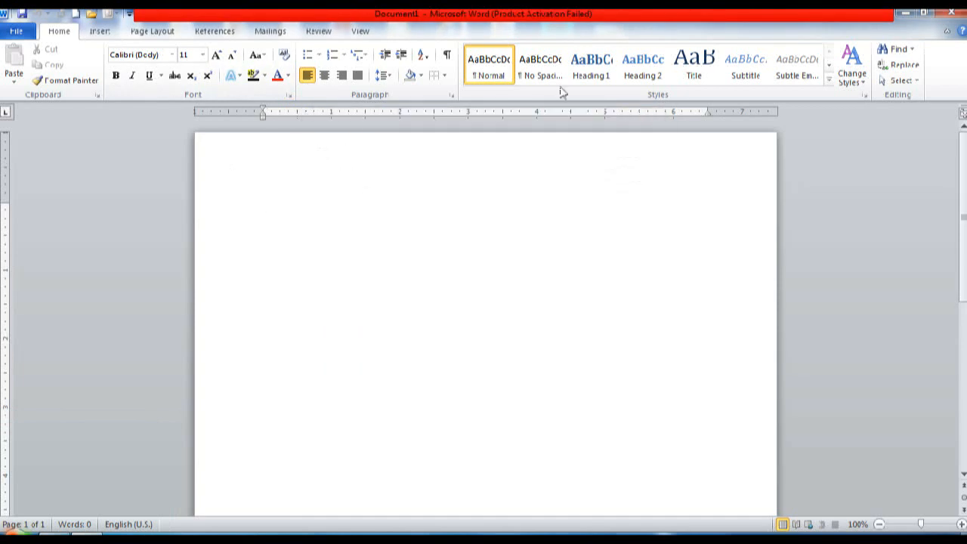
{"action": "left_click", "coordinate": [159, 31]}
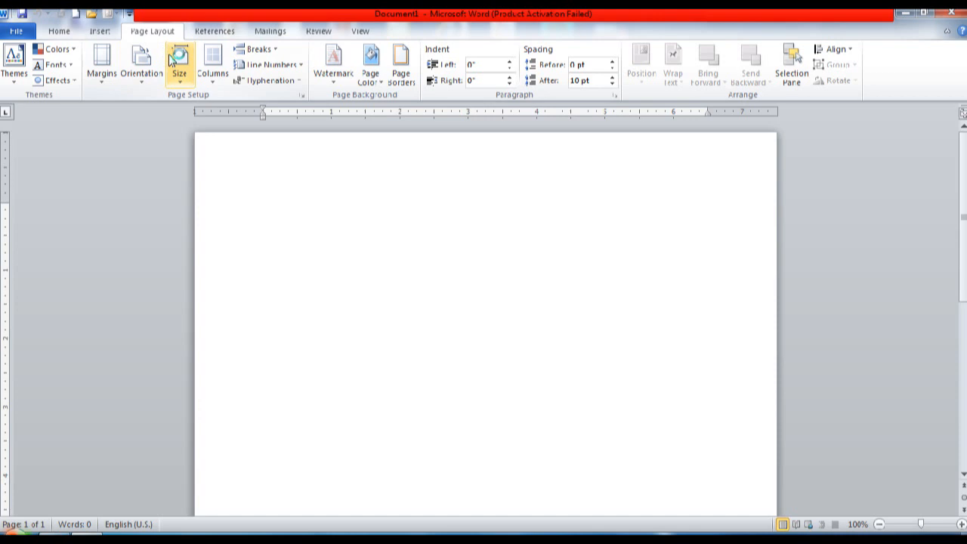
{"action": "left_click", "coordinate": [172, 62]}
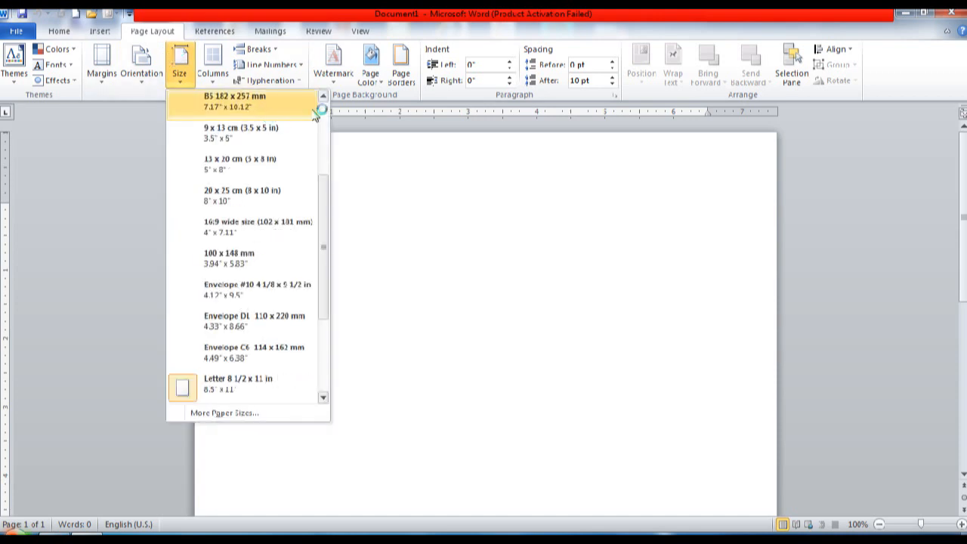
{"action": "scroll", "coordinate": [323, 102], "scroll_direction": "up", "scroll_amount": 2}
{"action": "left_click", "coordinate": [263, 103]}
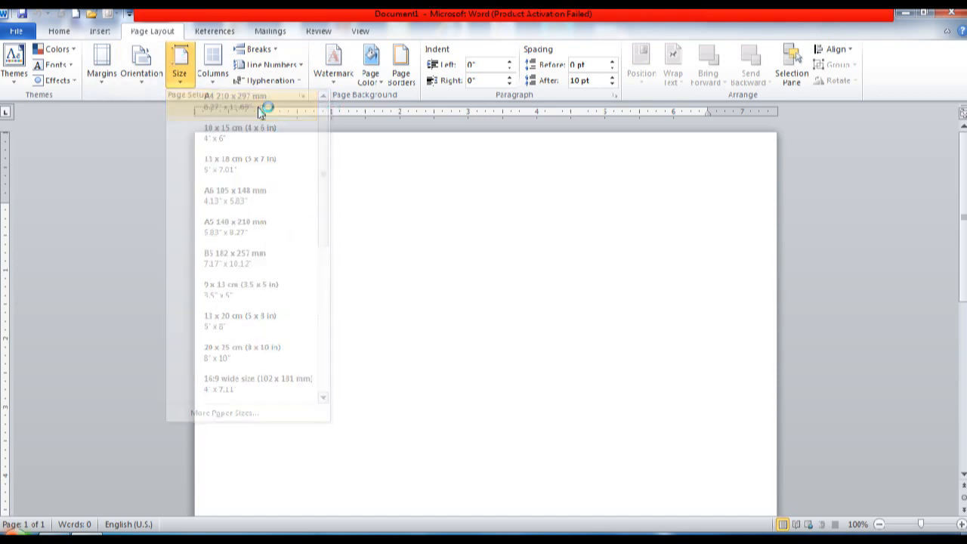
{"action": "left_click", "coordinate": [104, 76]}
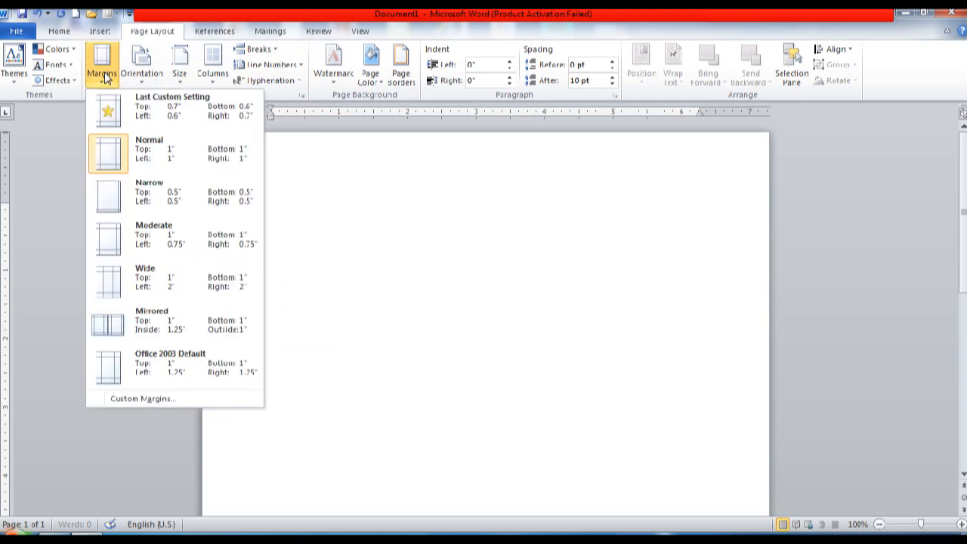
{"action": "left_click", "coordinate": [113, 195]}
{"action": "left_click", "coordinate": [150, 78]}
{"action": "left_click", "coordinate": [140, 106]}
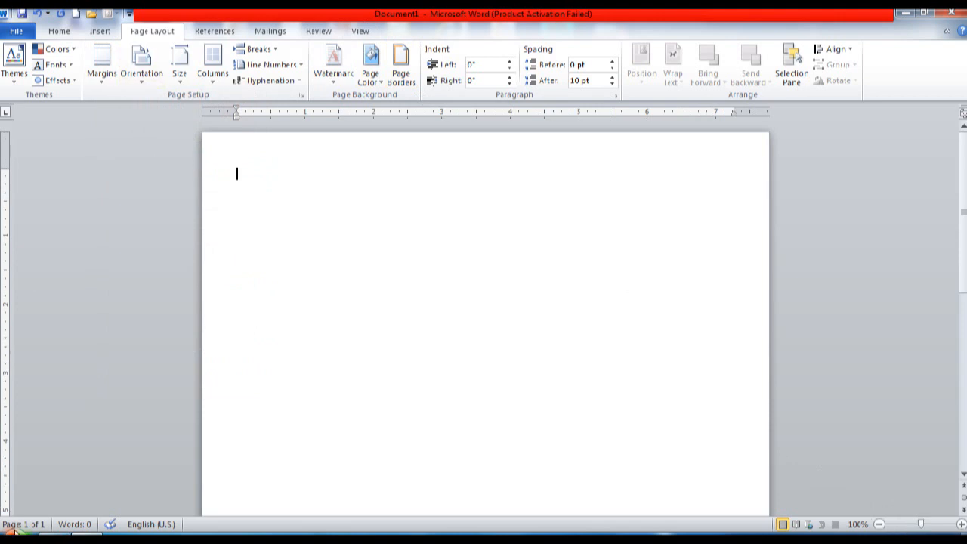
{"action": "left_click", "coordinate": [359, 33]}
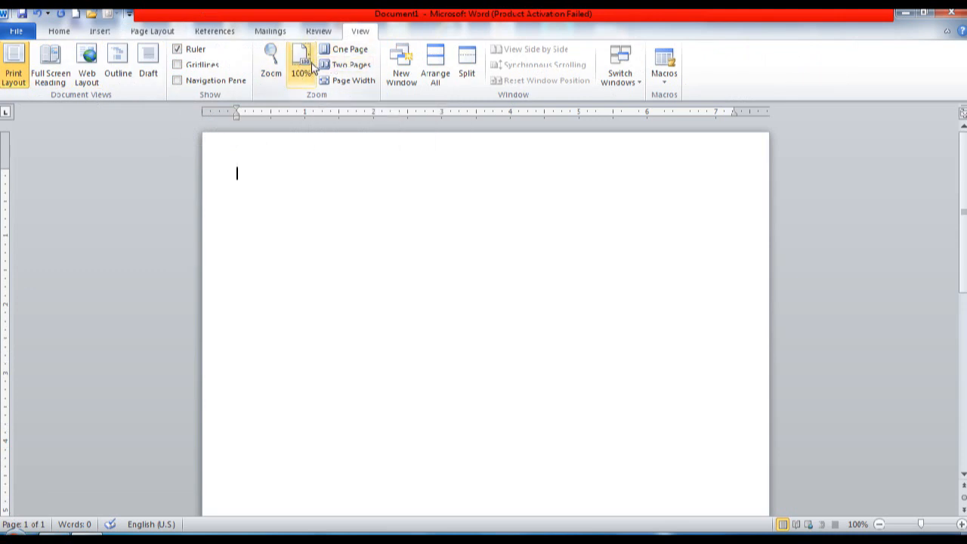
{"action": "left_click", "coordinate": [68, 32]}
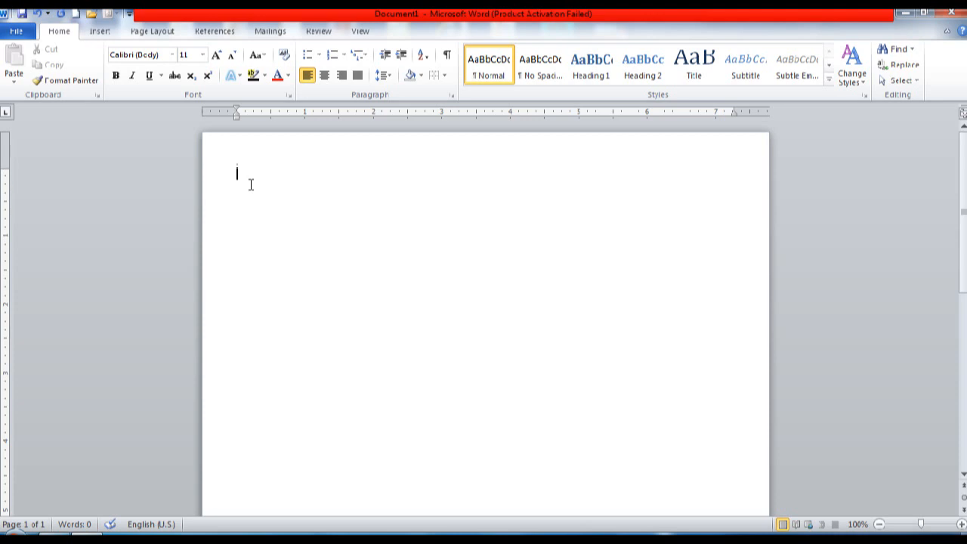
Step: Type three lines of test text, then erase them
{"action": "type", "text": "REWREW"}
{"action": "key", "text": "Return"}
{"action": "type", "text": "WERWEREW"}
{"action": "key", "text": "Return"}
{"action": "type", "text": "EWRWER"}
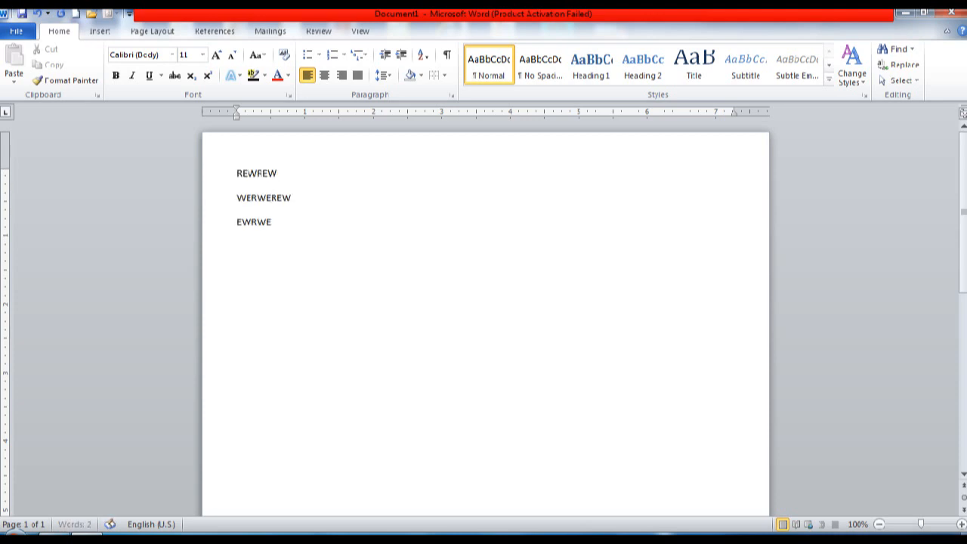
{"action": "key", "text": "Return"}
{"action": "key", "text": "BackSpace"}
{"action": "key", "text": "BackSpace"}
{"action": "key", "text": "BackSpace"}
{"action": "key", "text": "BackSpace"}
{"action": "key", "text": "BackSpace"}
{"action": "key", "text": "BackSpace"}
{"action": "key", "text": "BackSpace"}
{"action": "key", "text": "BackSpace"}
{"action": "key", "text": "BackSpace"}
{"action": "key", "text": "BackSpace"}
{"action": "key", "text": "BackSpace"}
{"action": "key", "text": "BackSpace"}
{"action": "key", "text": "BackSpace"}
{"action": "key", "text": "BackSpace"}
{"action": "key", "text": "BackSpace"}
{"action": "key", "text": "BackSpace"}
{"action": "key", "text": "BackSpace"}
{"action": "key", "text": "BackSpace"}
{"action": "key", "text": "BackSpace"}
{"action": "key", "text": "BackSpace"}
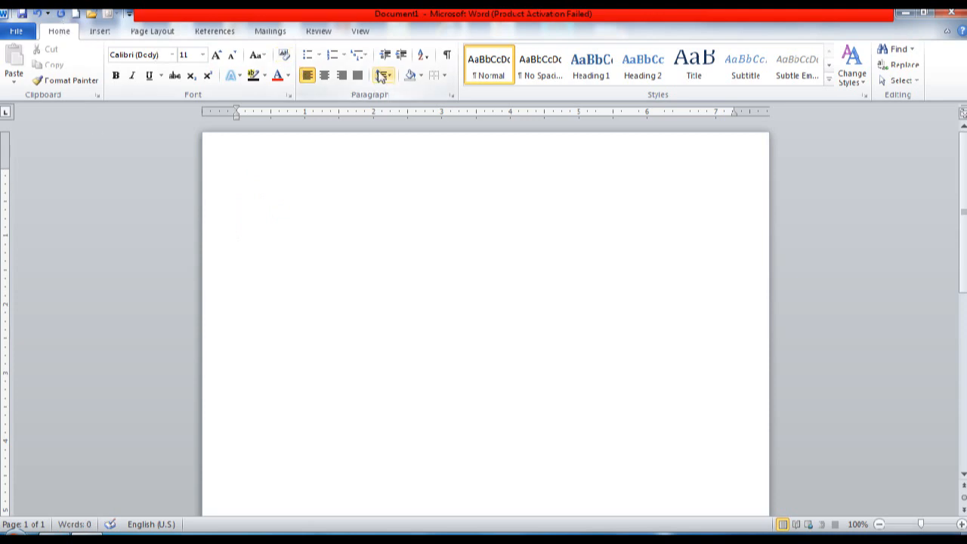
Step: Set line spacing to 1.0 and remove the space after paragraphs
{"action": "left_click", "coordinate": [382, 76]}
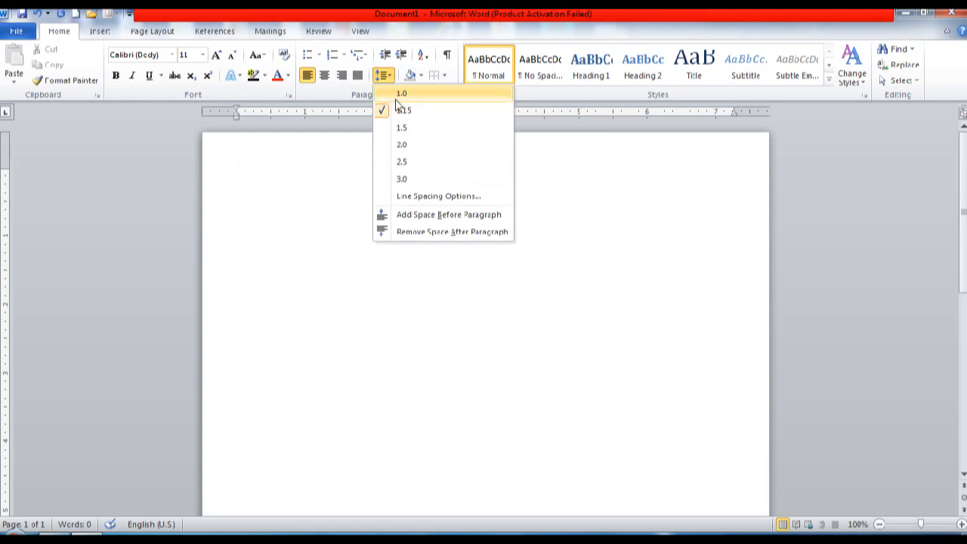
{"action": "left_click", "coordinate": [400, 93]}
{"action": "left_click", "coordinate": [383, 75]}
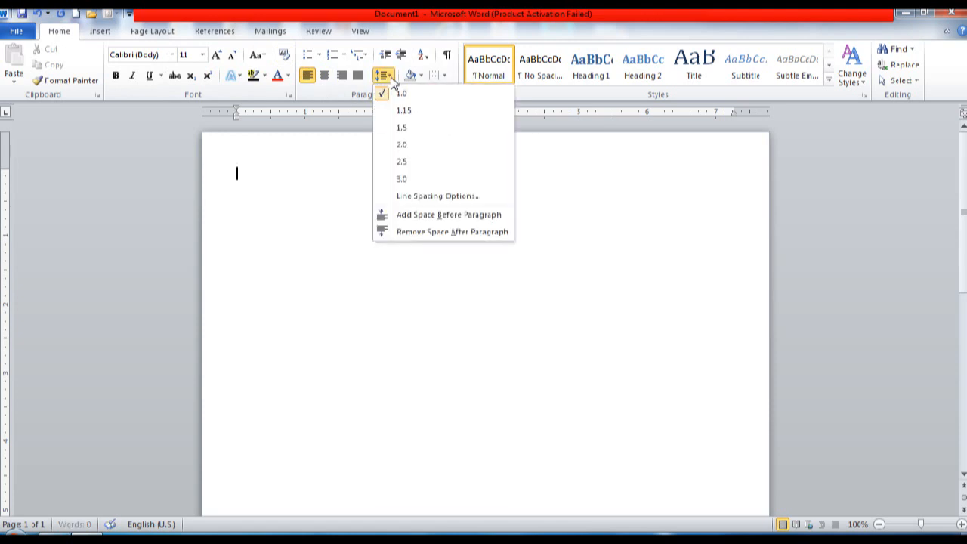
{"action": "left_click", "coordinate": [416, 234]}
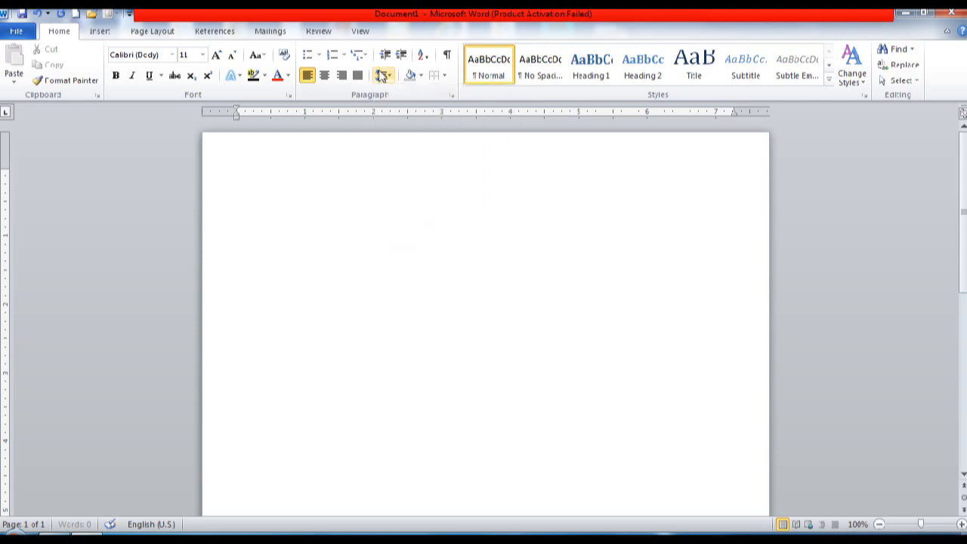
{"action": "left_click", "coordinate": [382, 75]}
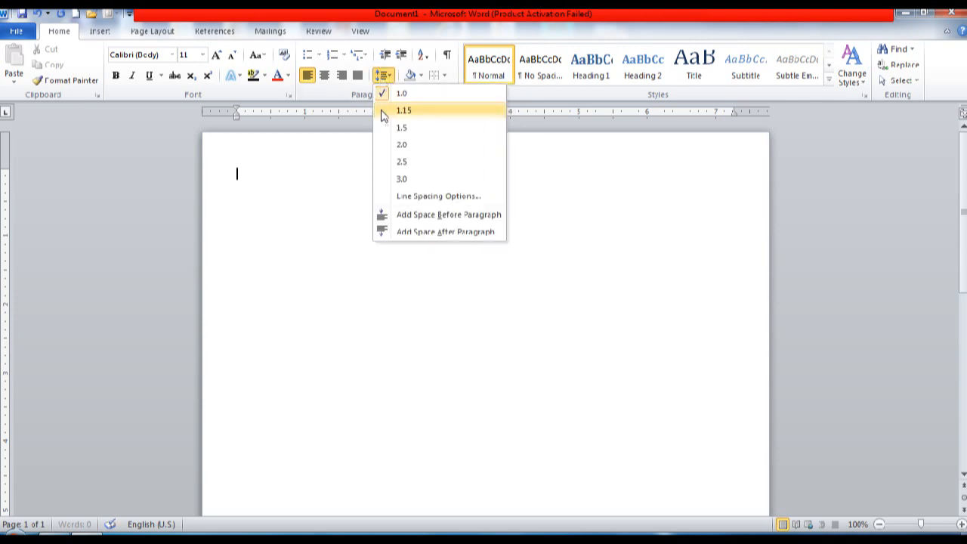
{"action": "left_click", "coordinate": [417, 234]}
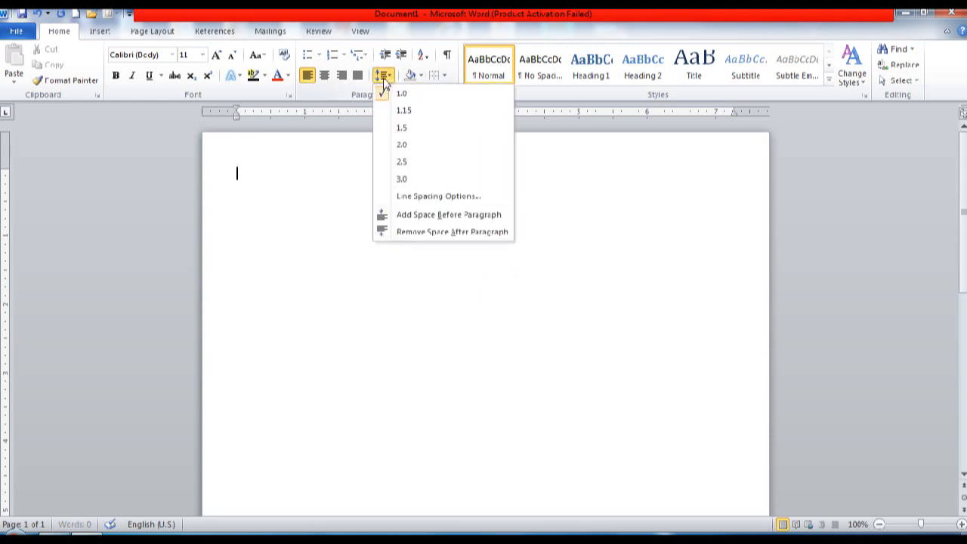
{"action": "left_click", "coordinate": [392, 232]}
Step: Type two test lines to check the new spacing, then clear them
{"action": "type", "text": "SDFSD"}
{"action": "key", "text": "Return"}
{"action": "type", "text": "SDFSD"}
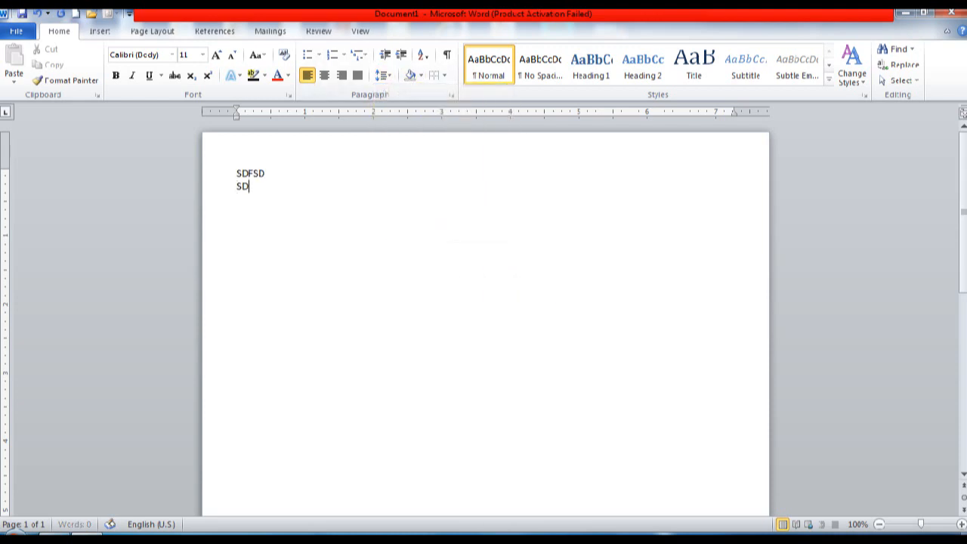
{"action": "key", "text": "Return"}
{"action": "key", "text": "BackSpace"}
{"action": "key", "text": "BackSpace"}
{"action": "key", "text": "BackSpace"}
{"action": "key", "text": "BackSpace"}
{"action": "key", "text": "BackSpace"}
{"action": "key", "text": "BackSpace"}
{"action": "key", "text": "BackSpace"}
{"action": "key", "text": "BackSpace"}
{"action": "key", "text": "BackSpace"}
{"action": "key", "text": "BackSpace"}
{"action": "key", "text": "BackSpace"}
{"action": "key", "text": "BackSpace"}
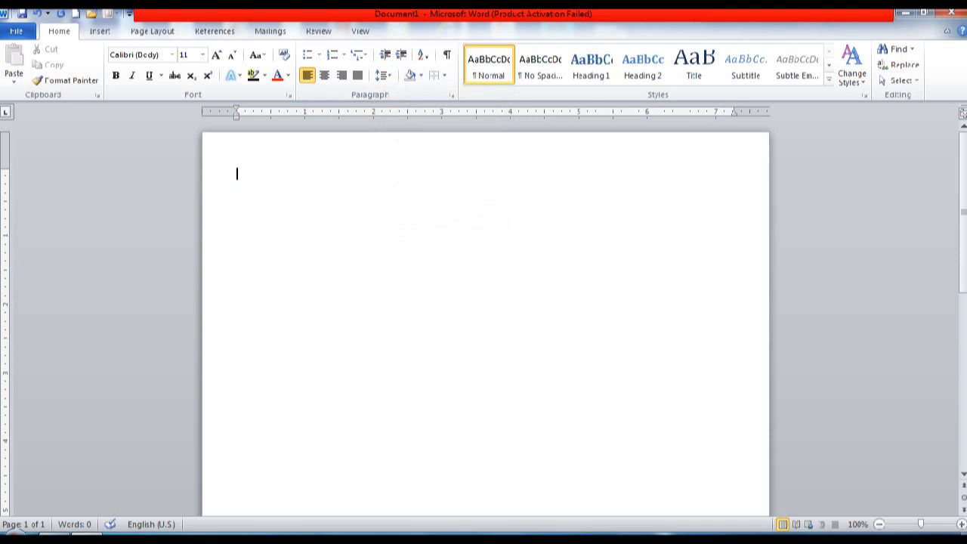
Step: Type 'GLOBAL COMPUTER ACADMEY' and '(A unit of SARIKA EDUCATIONAL INSTITUTE PVT. LTD.)' lines
{"action": "type", "text": "GLOBAL"}
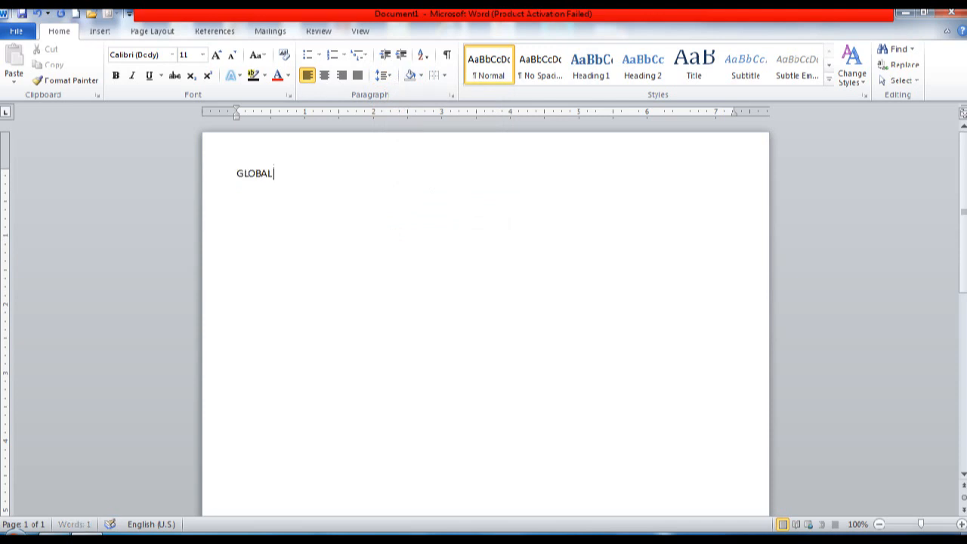
{"action": "type", "text": " COMPUTER ACADMEY"}
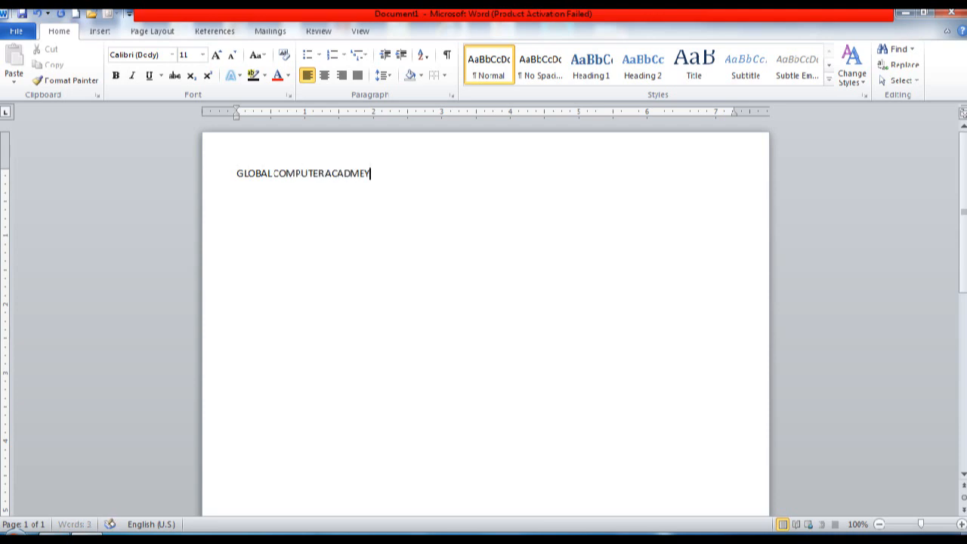
{"action": "key", "text": "Return"}
{"action": "type", "text": "(A UNIT OF s"}
{"action": "key", "text": "BackSpace"}
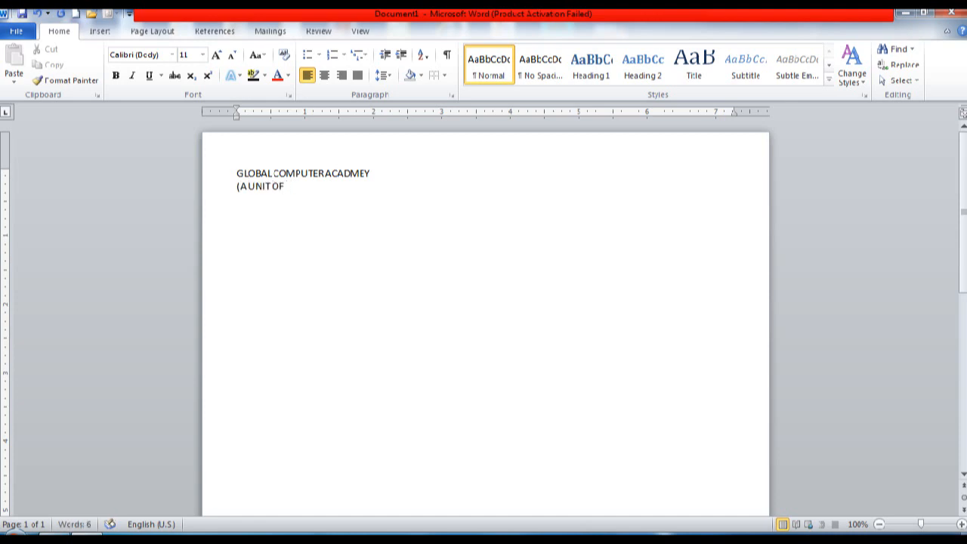
{"action": "key", "text": "BackSpace"}
{"action": "key", "text": "BackSpace"}
{"action": "key", "text": "BackSpace"}
{"action": "key", "text": "BackSpace"}
{"action": "key", "text": "BackSpace"}
{"action": "key", "text": "BackSpace"}
{"action": "key", "text": "BackSpace"}
{"action": "key", "text": "BackSpace"}
{"action": "key", "text": "BackSpace"}
{"action": "type", "text": "UNI"}
{"action": "key", "text": "BackSpace"}
{"action": "key", "text": "BackSpace"}
{"action": "key", "text": "BackSpace"}
{"action": "key", "text": "BackSpace"}
{"action": "type", "text": "unit of SARIKA EDUCATIONAL"}
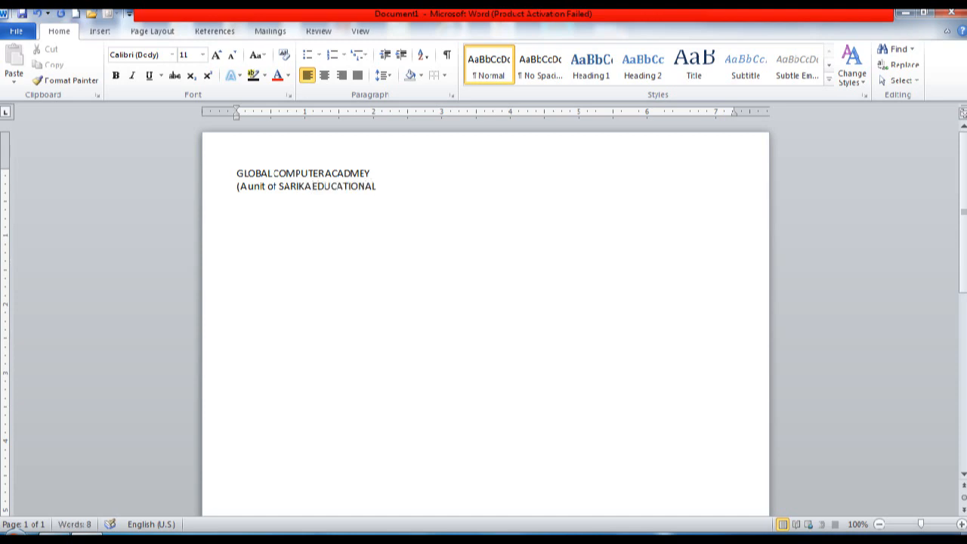
{"action": "type", "text": " INSTITUTE PVT."}
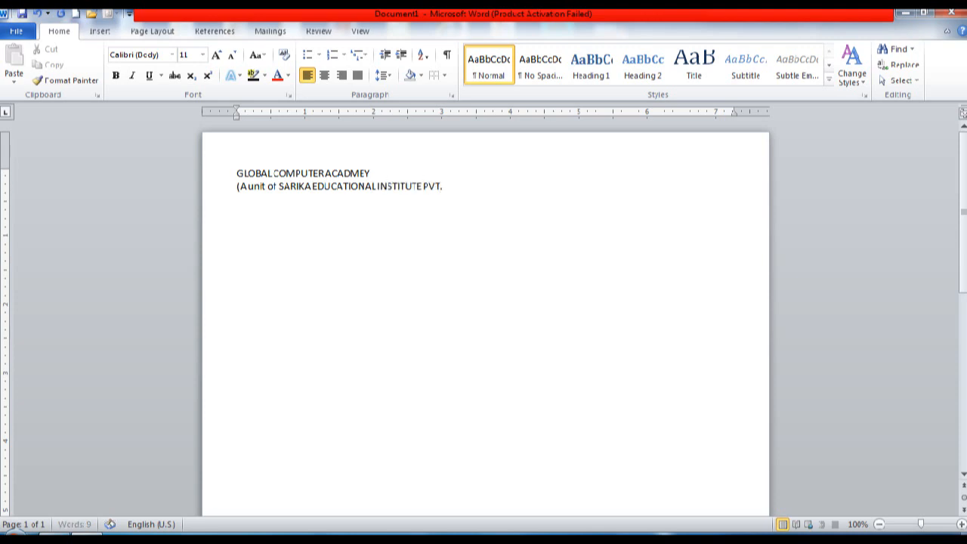
{"action": "type", "text": " LTD.)"}
{"action": "key", "text": "Return"}
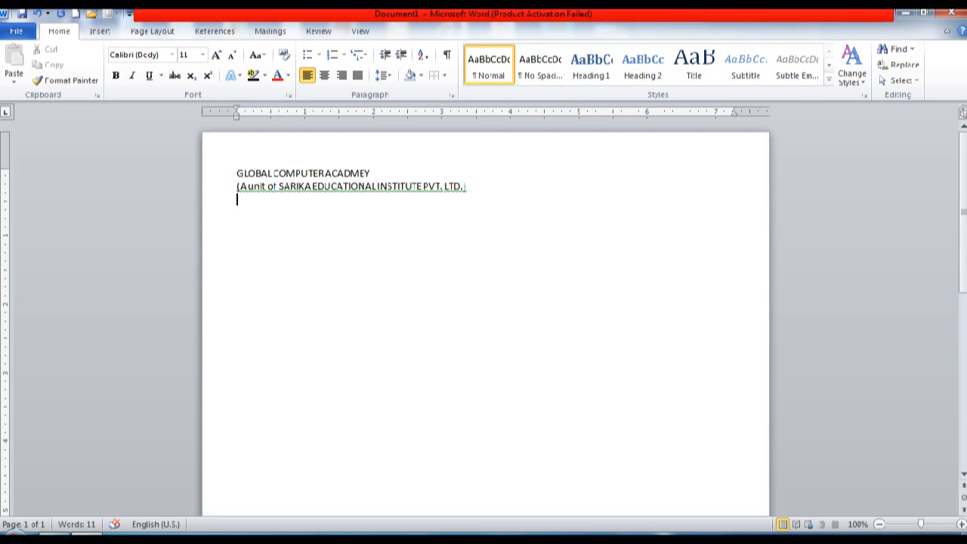
Step: Add the '(CIN NO.- U74880BR2015PTC031457)' line and the education-sector tagline
{"action": "type", "text": "(CIN NO.- U74880BR"}
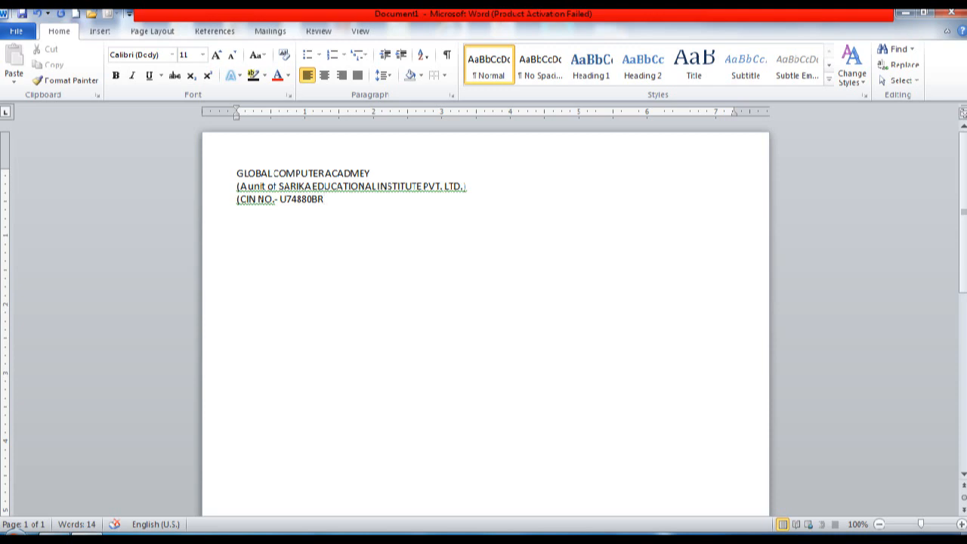
{"action": "type", "text": "2015PTC0314"}
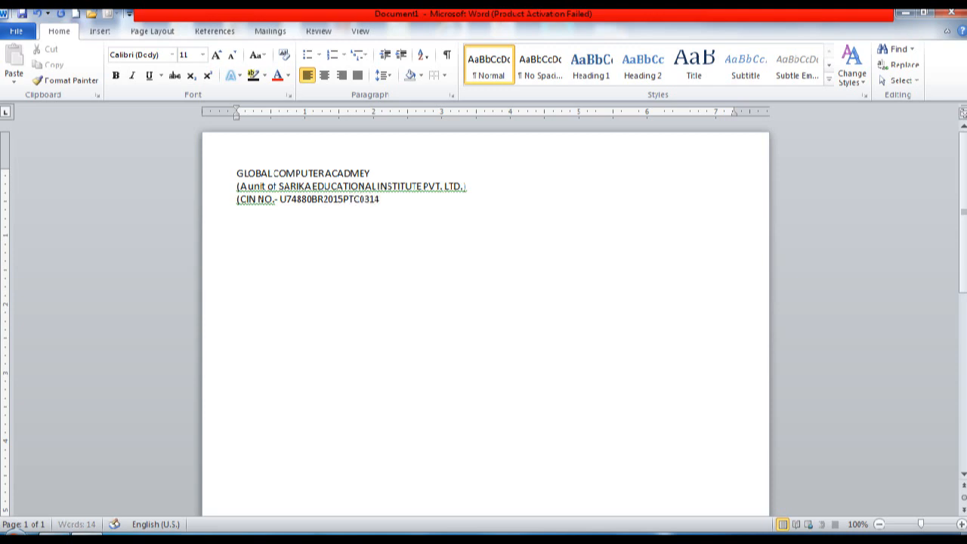
{"action": "type", "text": "57)"}
{"action": "key", "text": "Return"}
{"action": "type", "text": "Deals in "}
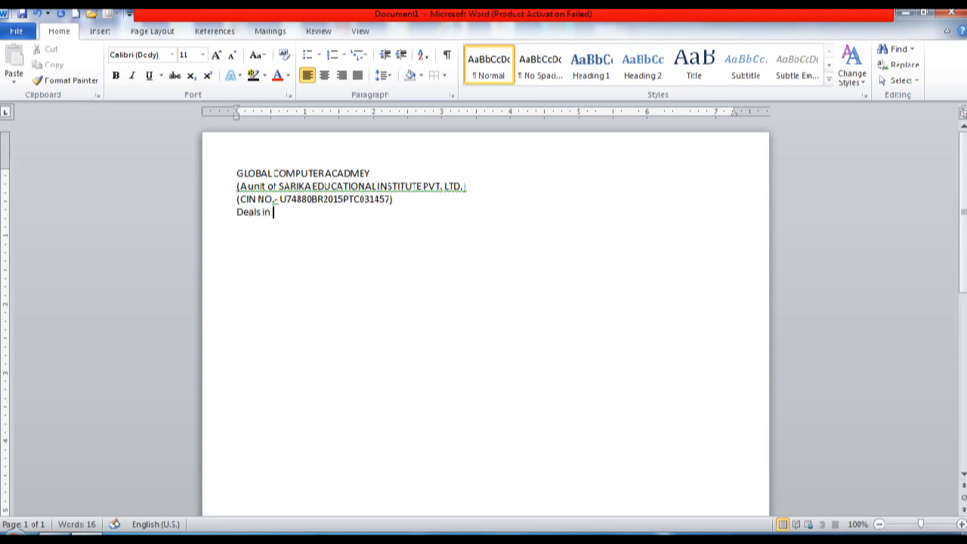
{"action": "type", "text": "Computer Educationa"}
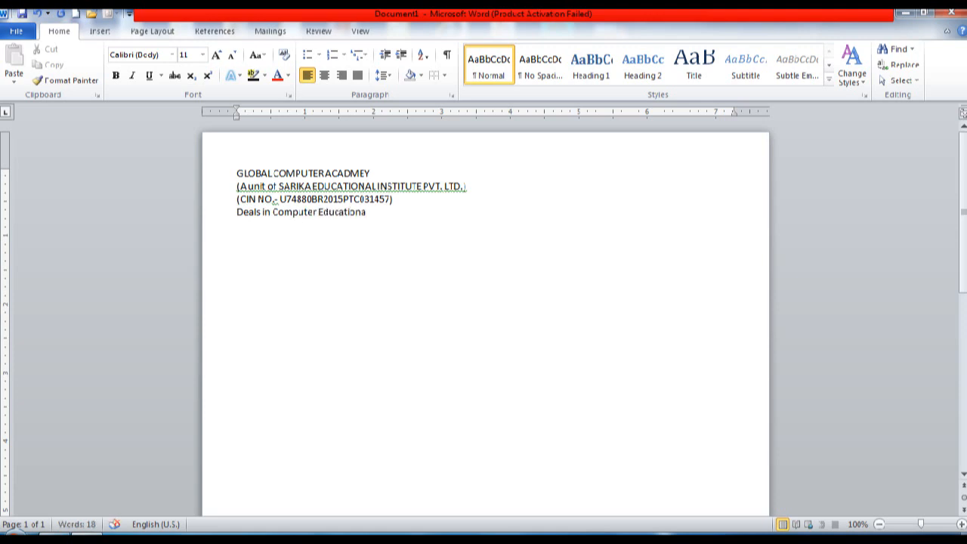
{"action": "key", "text": "BackSpace"}
{"action": "type", "text": "and other educational "}
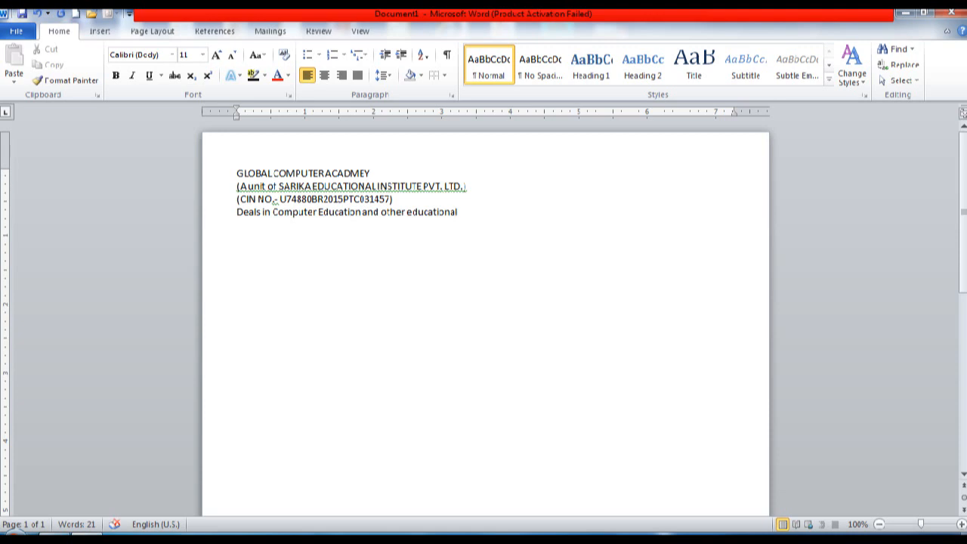
{"action": "type", "text": "sector"}
{"action": "key", "text": "Return"}
{"action": "key", "text": "Return"}
{"action": "key", "text": "Return"}
{"action": "key", "text": "Return"}
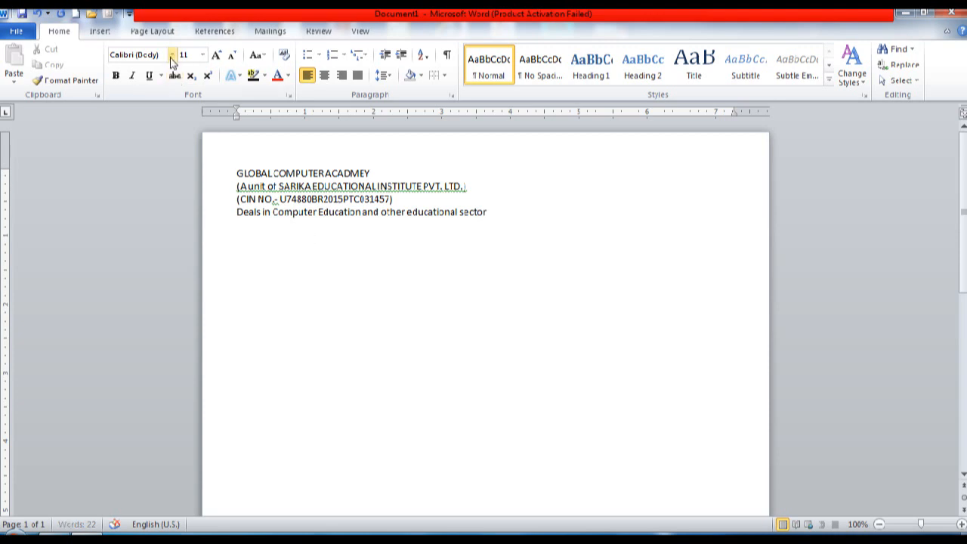
Step: Draw a straight horizontal line under the letterhead
{"action": "left_click", "coordinate": [101, 32]}
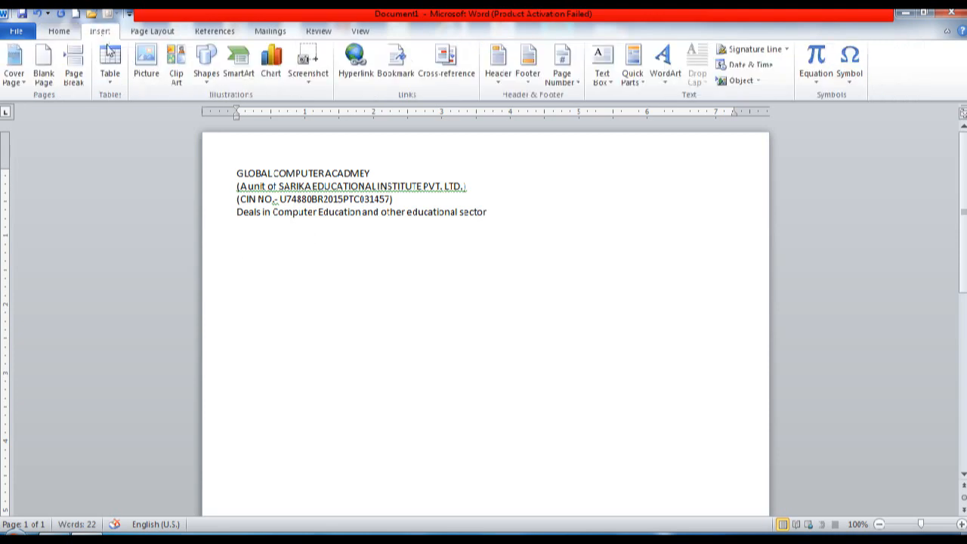
{"action": "left_click", "coordinate": [198, 74]}
{"action": "left_click", "coordinate": [214, 110]}
{"action": "left_click_drag", "start_coordinate": [733, 221], "coordinate": [237, 221]}
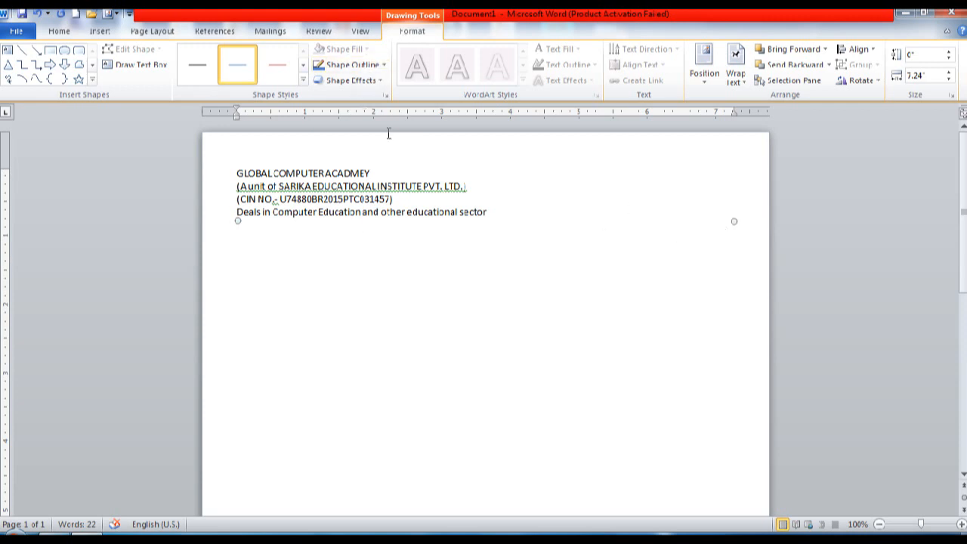
Step: Make the line black with a 1½ pt weight
{"action": "left_click", "coordinate": [383, 65]}
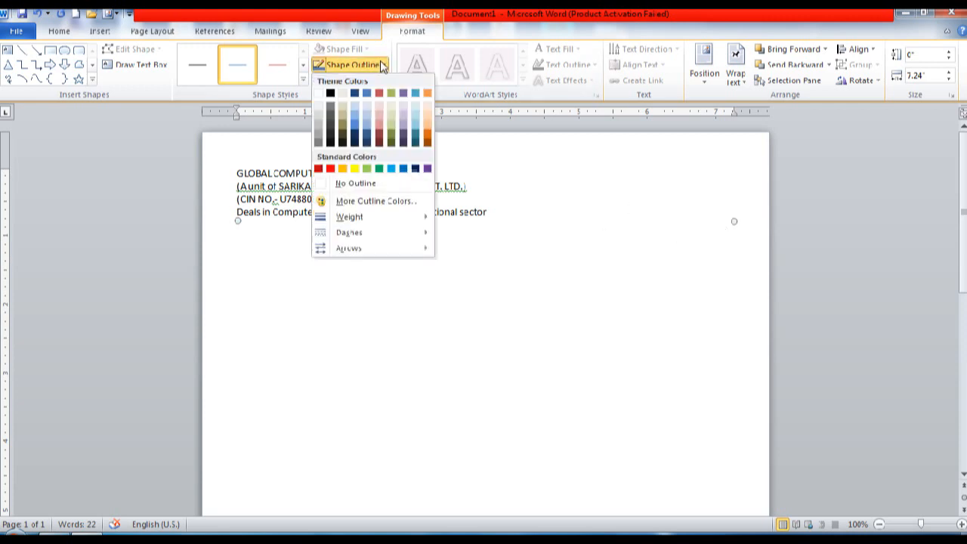
{"action": "left_click", "coordinate": [331, 93]}
{"action": "left_click", "coordinate": [349, 66]}
{"action": "mouse_move", "coordinate": [371, 223]}
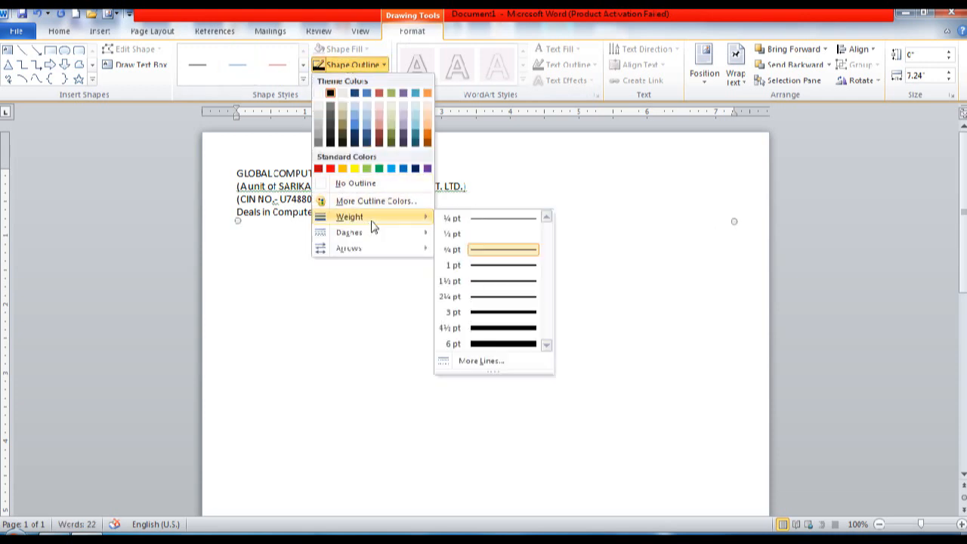
{"action": "left_click", "coordinate": [476, 283]}
{"action": "left_click", "coordinate": [327, 249]}
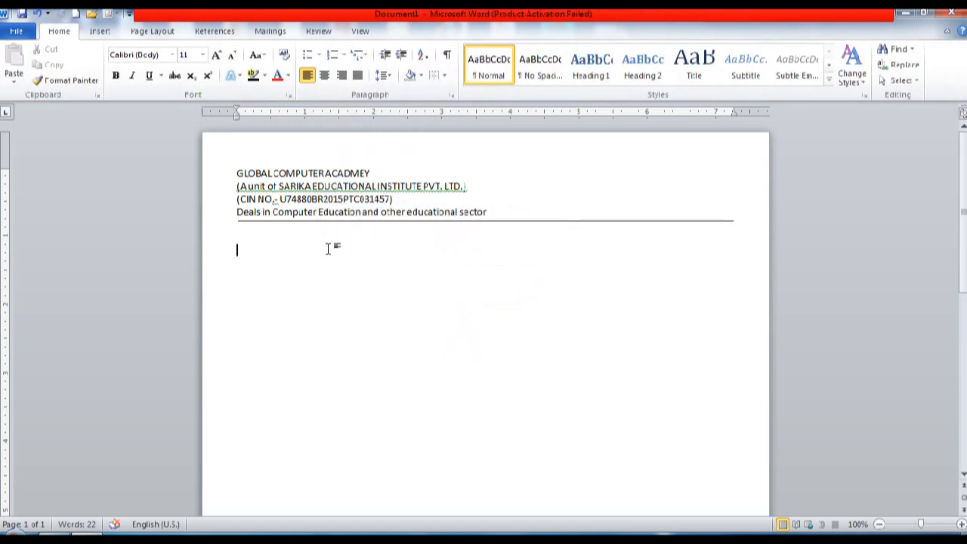
Step: Type 'Ref. No................' with 'Date:12/05/2019' tabbed to the right
{"action": "type", "text": "Ref. No...................."}
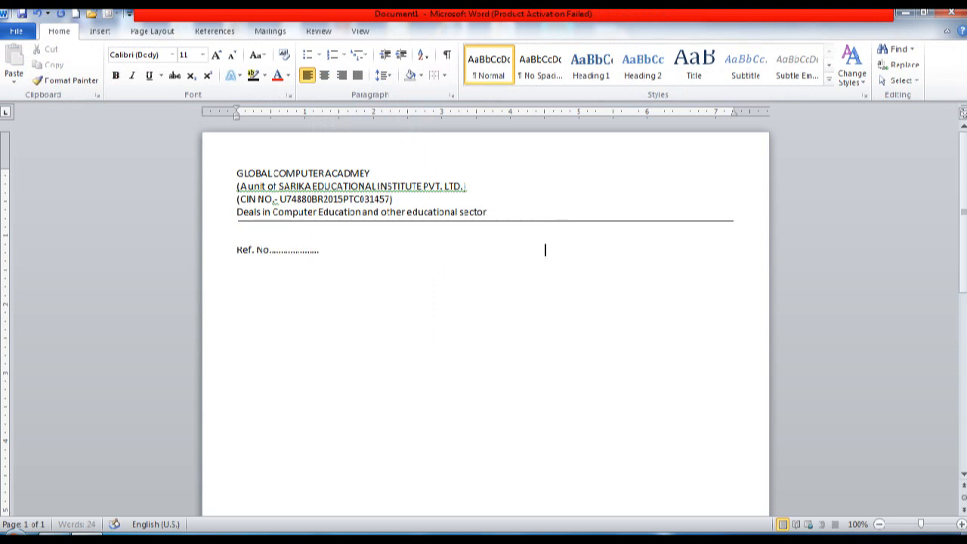
{"action": "key", "text": "Tab"}
{"action": "type", "text": "Date:12/05/20"}
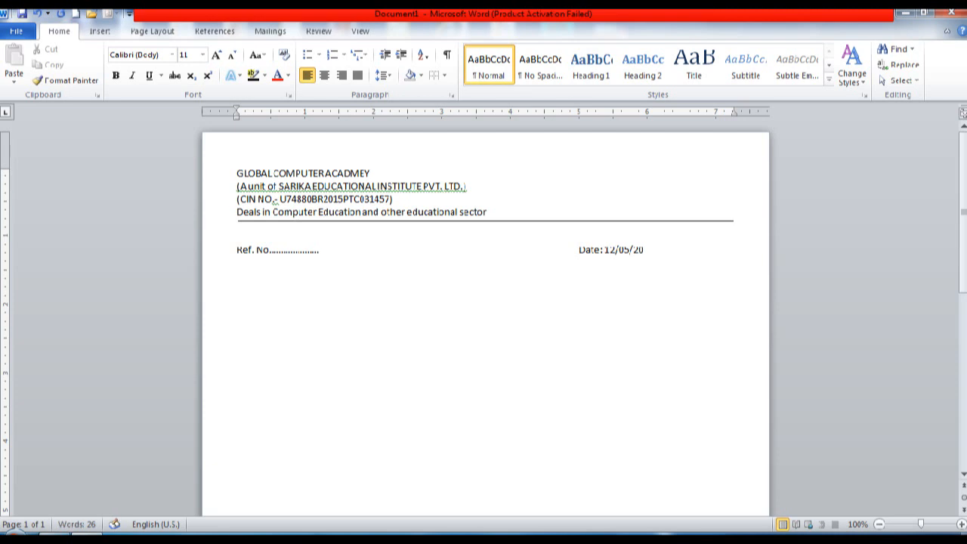
{"action": "type", "text": "19"}
{"action": "key", "text": "Return"}
{"action": "key", "text": "Return"}
Step: Add the 'To' recipient block with the addressee and town lines
{"action": "type", "text": "To"}
{"action": "key", "text": "Return"}
{"action": "type", "text": "The SBO"}
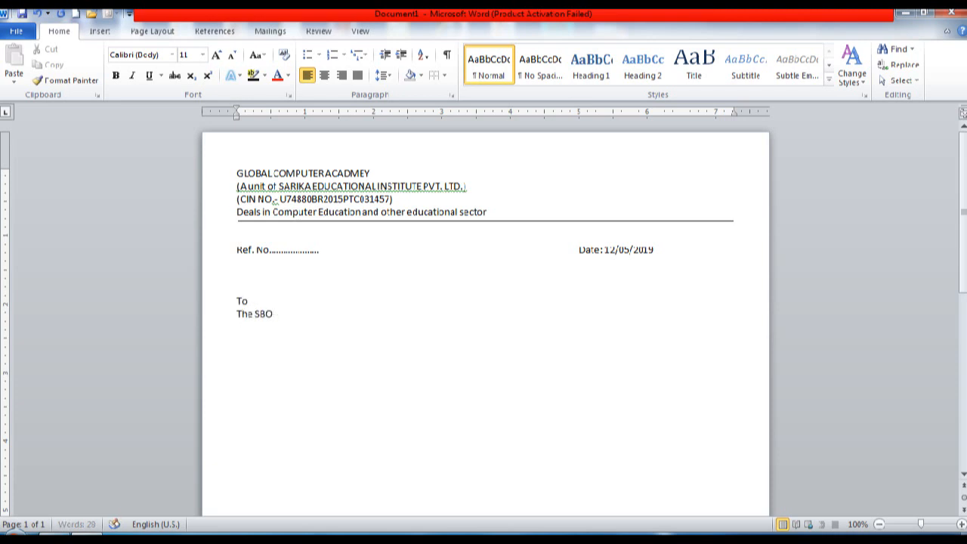
{"action": "key", "text": "Return"}
{"action": "type", "text": "Danapur"}
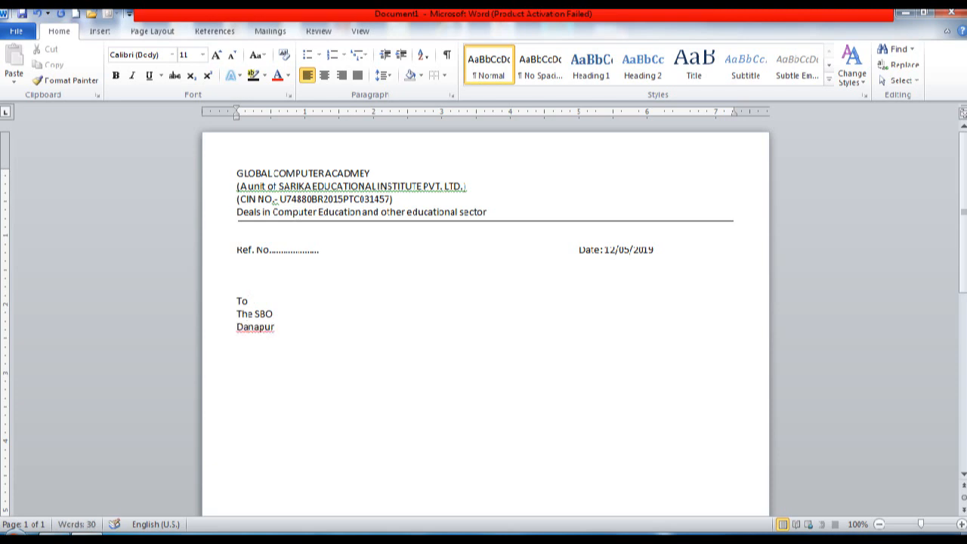
{"action": "key", "text": "BackSpace"}
{"action": "key", "text": "BackSpace"}
{"action": "type", "text": "pur"}
{"action": "key", "text": "Return"}
{"action": "key", "text": "Return"}
{"action": "key", "text": "Return"}
Step: Type the subject line about genuineness of the Advance Diploma in Computer Application certificate
{"action": "type", "text": "s"}
{"action": "key", "text": "BackSpace"}
{"action": "type", "text": "Subject:- Reg"}
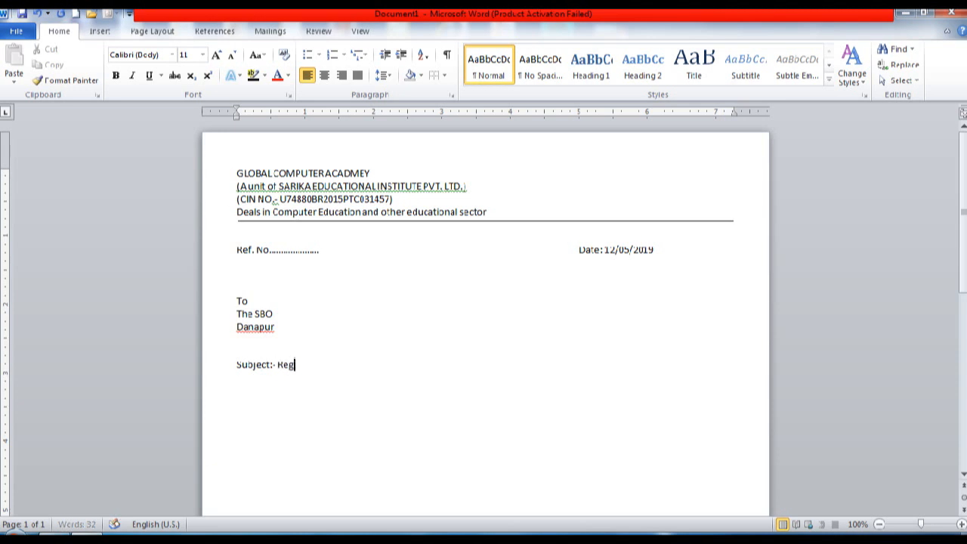
{"action": "type", "text": "arding genuiness"}
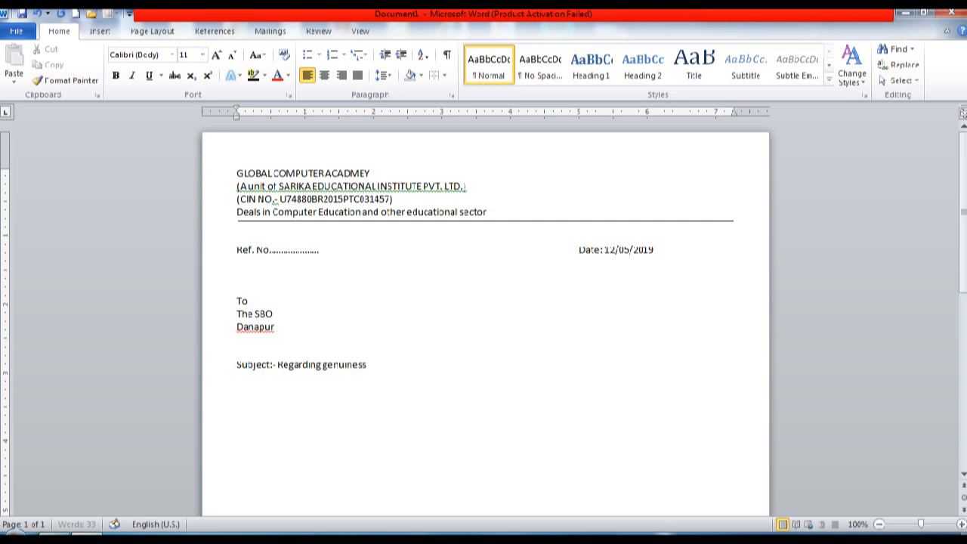
{"action": "type", "text": " of Advance Dipl"}
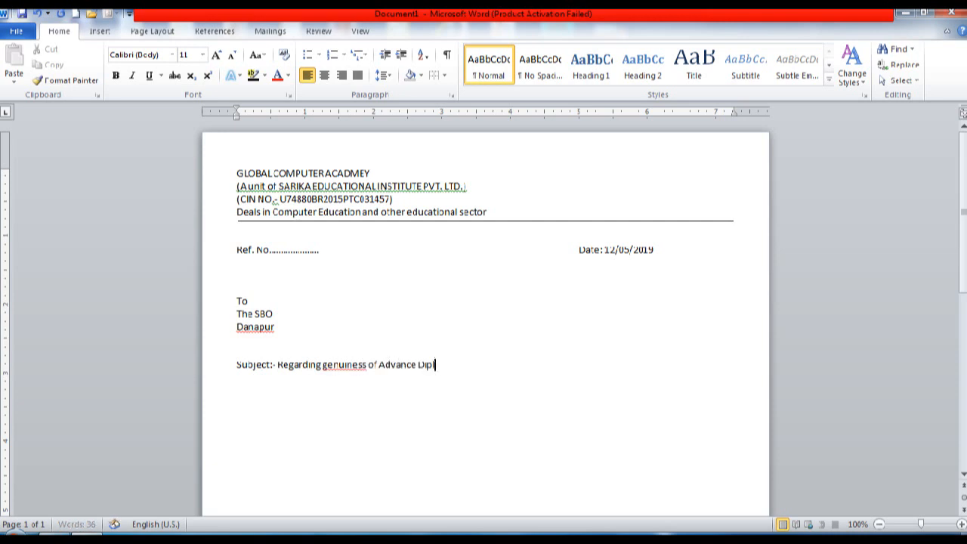
{"action": "type", "text": "oma in Computer A"}
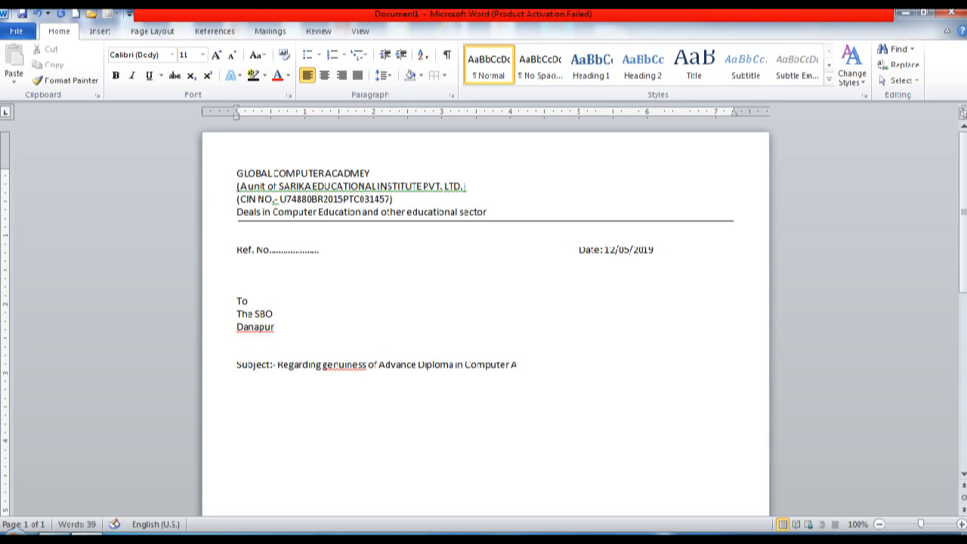
{"action": "type", "text": "pplication certif"}
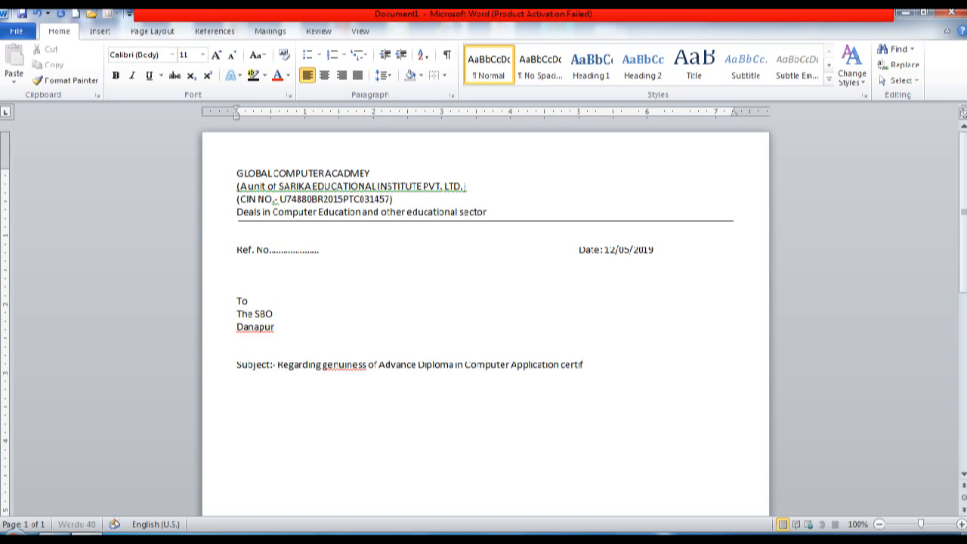
{"action": "type", "text": "icate."}
{"action": "key", "text": "Return"}
{"action": "key", "text": "Up"}
{"action": "key", "text": "Right"}
Step: Add 'Sir,' and an indented paragraph on the candidate's ADCA certificate ending 'The details is as follows:'
{"action": "key", "text": "Return"}
{"action": "key", "text": "Return"}
{"action": "key", "text": "Return"}
{"action": "type", "text": "Sir,"}
{"action": "key", "text": "Return"}
{"action": "key", "text": "Return"}
{"action": "key", "text": "Tab"}
{"action": "type", "text": "This is reg"}
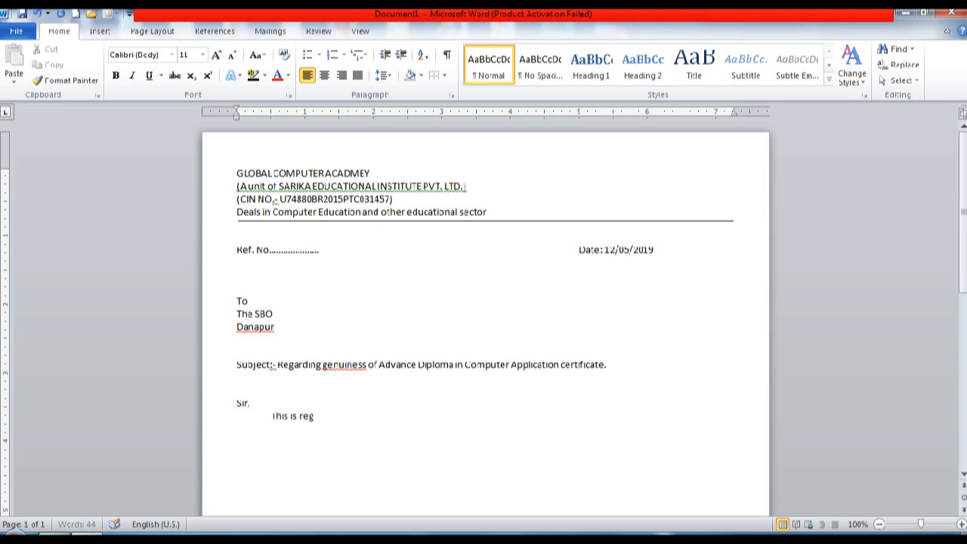
{"action": "type", "text": "arding of "}
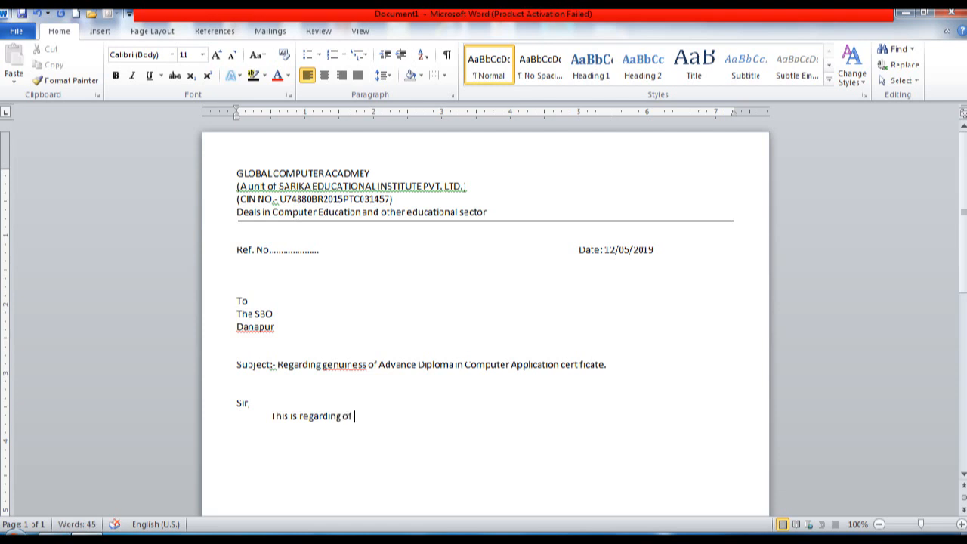
{"action": "type", "text": "genuine"}
{"action": "key", "text": "BackSpace"}
{"action": "key", "text": "BackSpace"}
{"action": "type", "text": "ness of "}
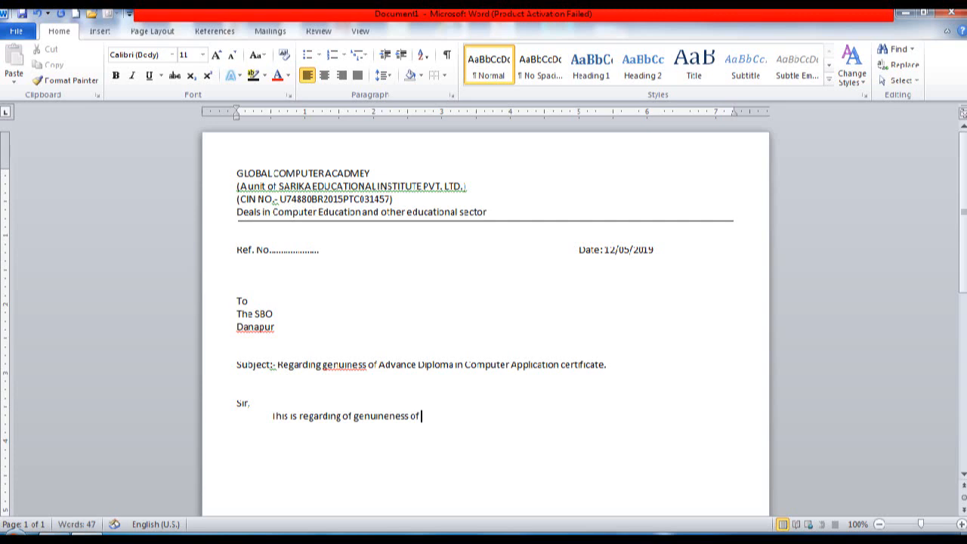
{"action": "type", "text": "Certificate in "}
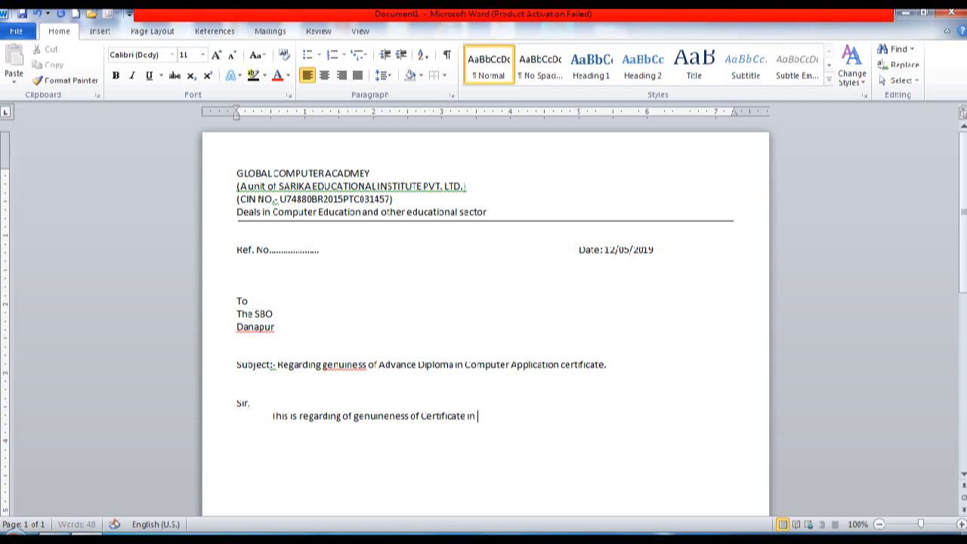
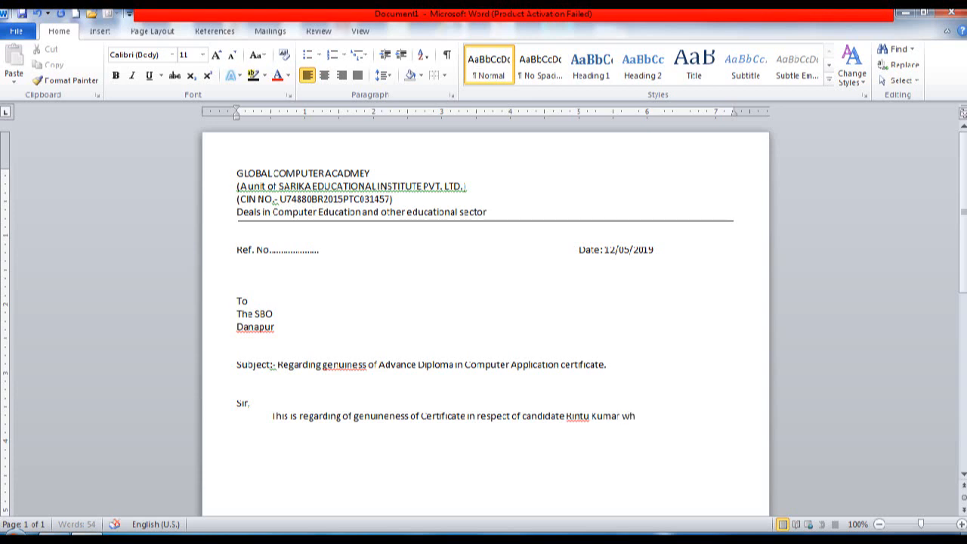
{"action": "type", "text": "o has com"}
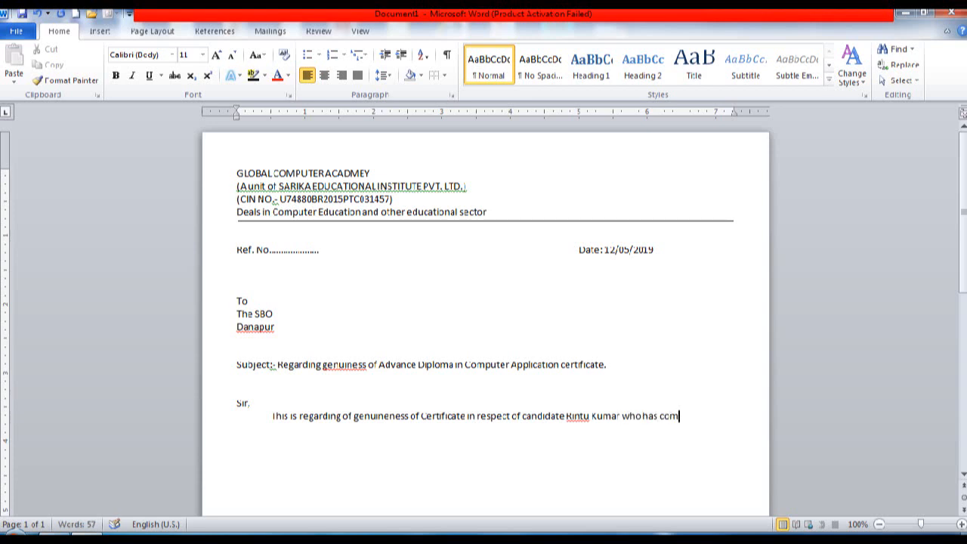
{"action": "type", "text": "pleted the course"}
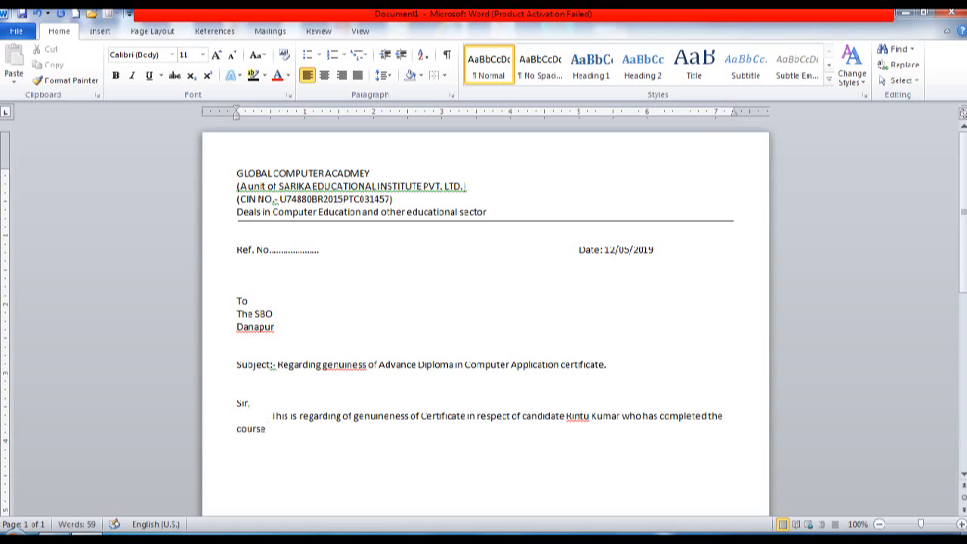
{"action": "type", "text": " ADCA from GLOBAL"}
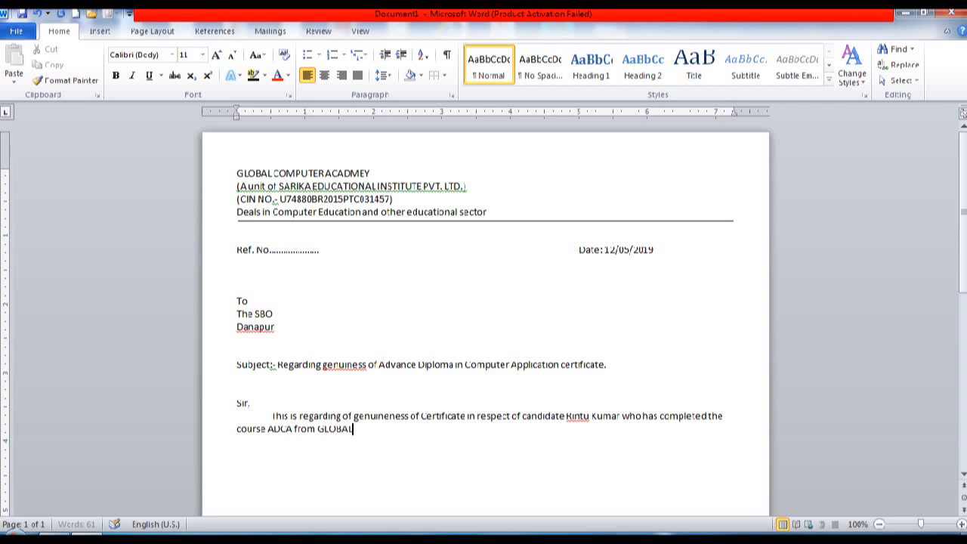
{"action": "type", "text": " COMPUTER ACADEMY ("}
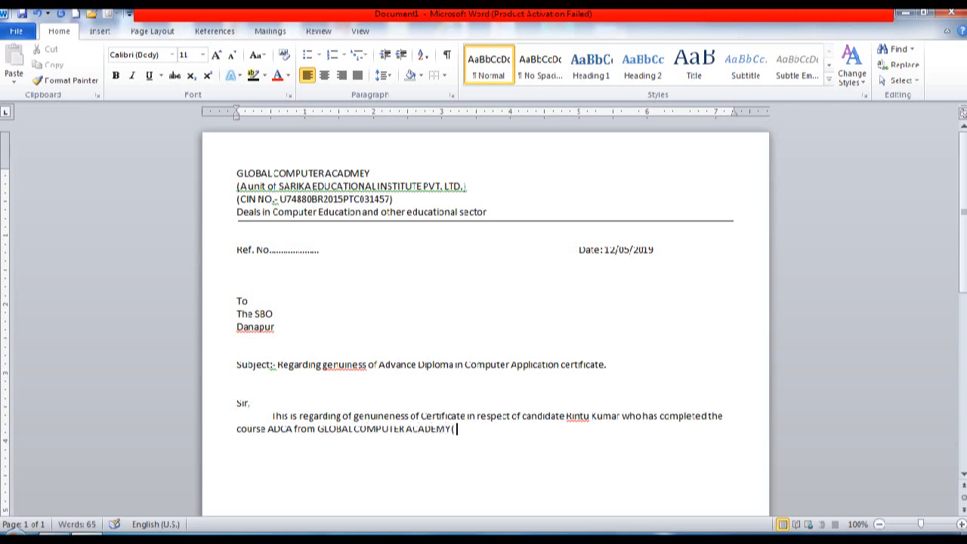
{"action": "type", "text": " unit of Sarika Ed"}
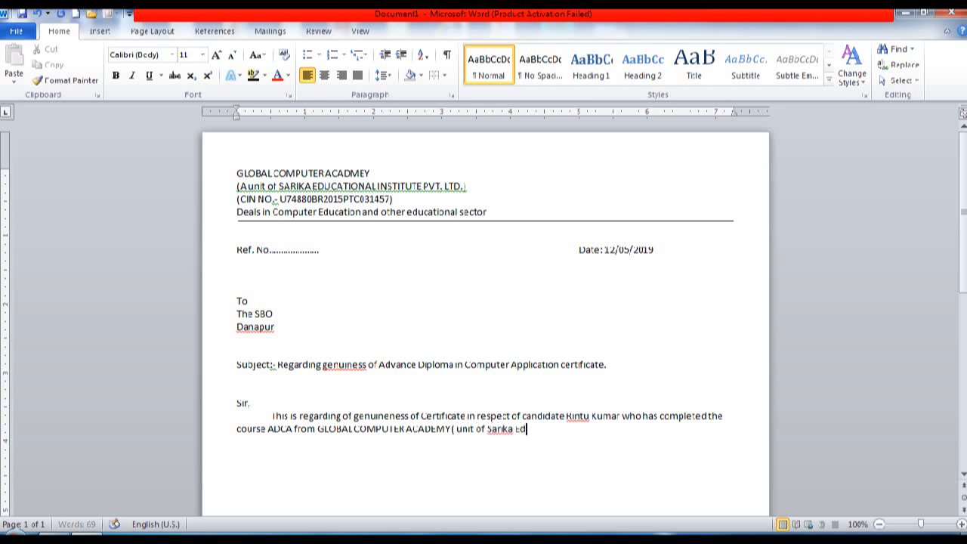
{"action": "type", "text": "ucational Ins"}
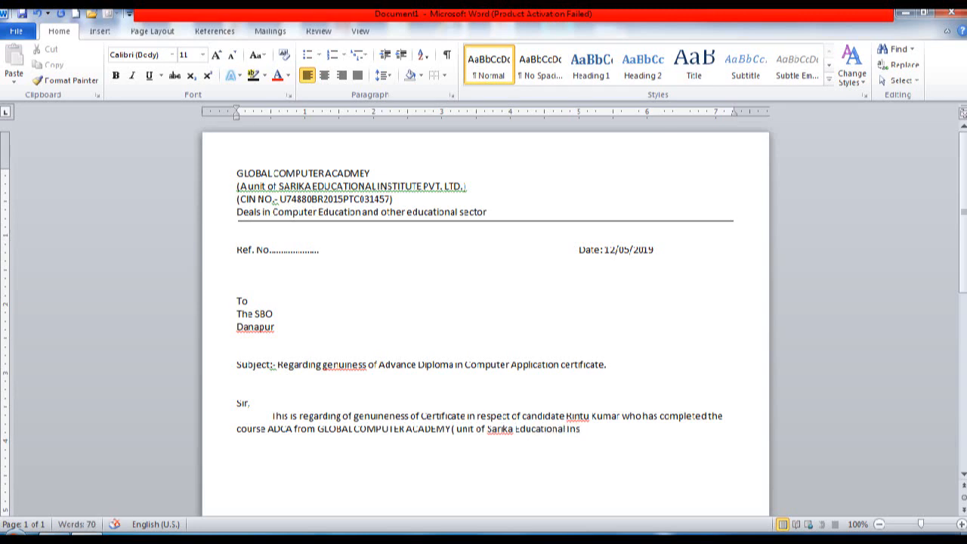
{"action": "type", "text": "titute Pvt. Ltd. ) The detai"}
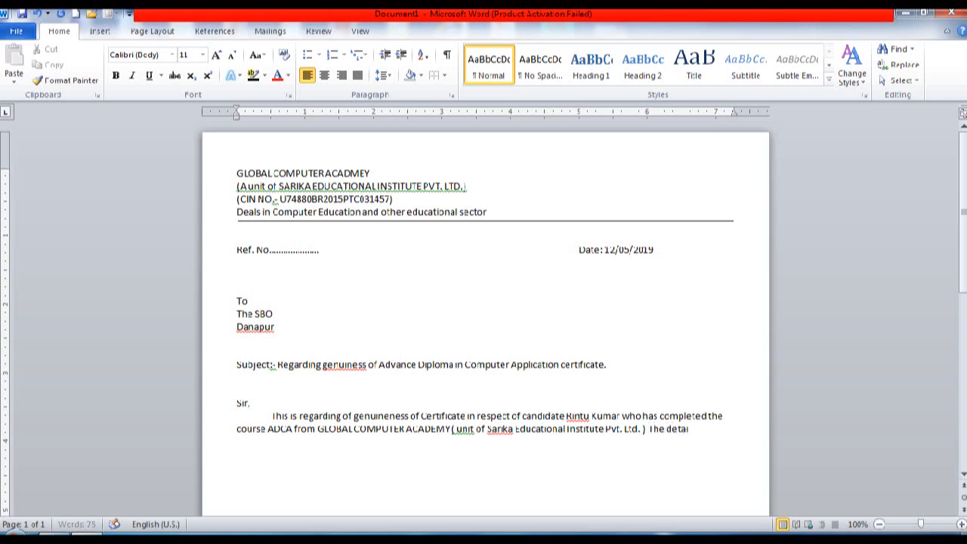
{"action": "type", "text": "ls is"}
{"action": "type", "text": " as"}
{"action": "type", "text": " follows"}
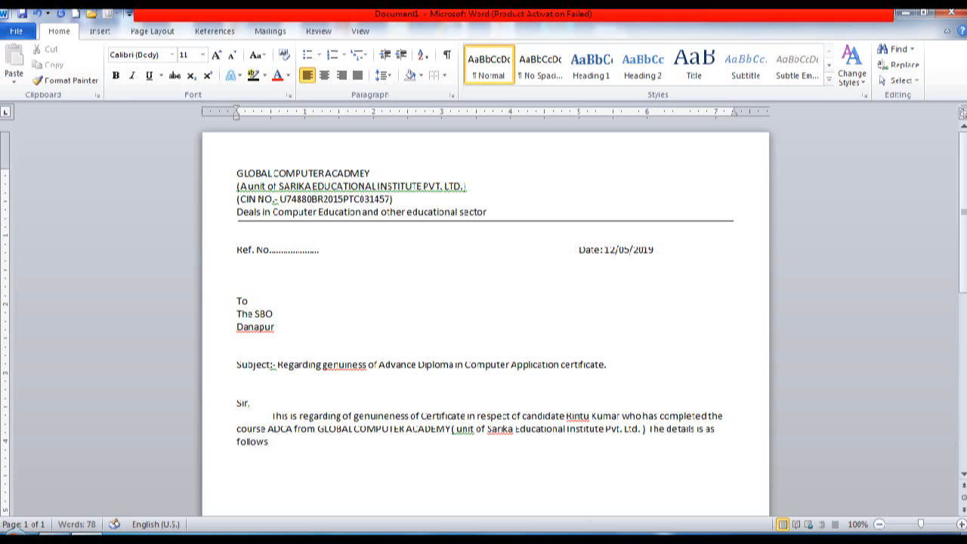
{"action": "type", "text": ":"}
{"action": "key", "text": "Return"}
{"action": "key", "text": "Return"}
Step: Insert a 5-column, 2-row table below 'The details is as follows:'
{"action": "left_click", "coordinate": [268, 464]}
{"action": "left_click", "coordinate": [105, 33]}
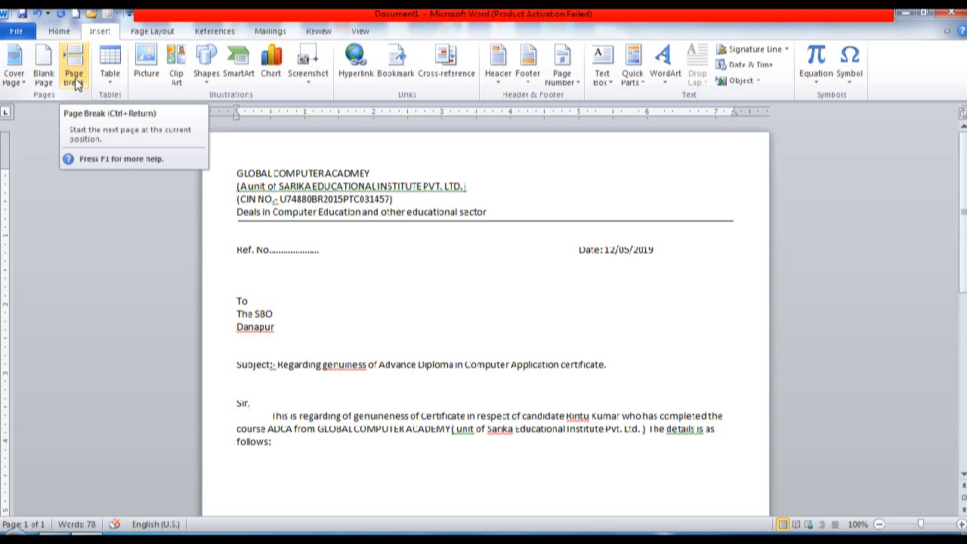
{"action": "left_click", "coordinate": [103, 87]}
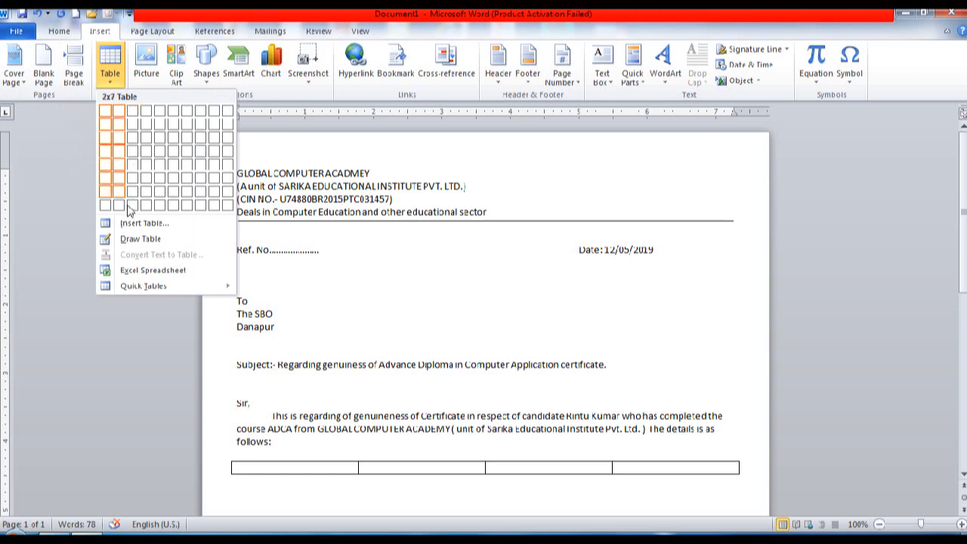
{"action": "left_click", "coordinate": [159, 124]}
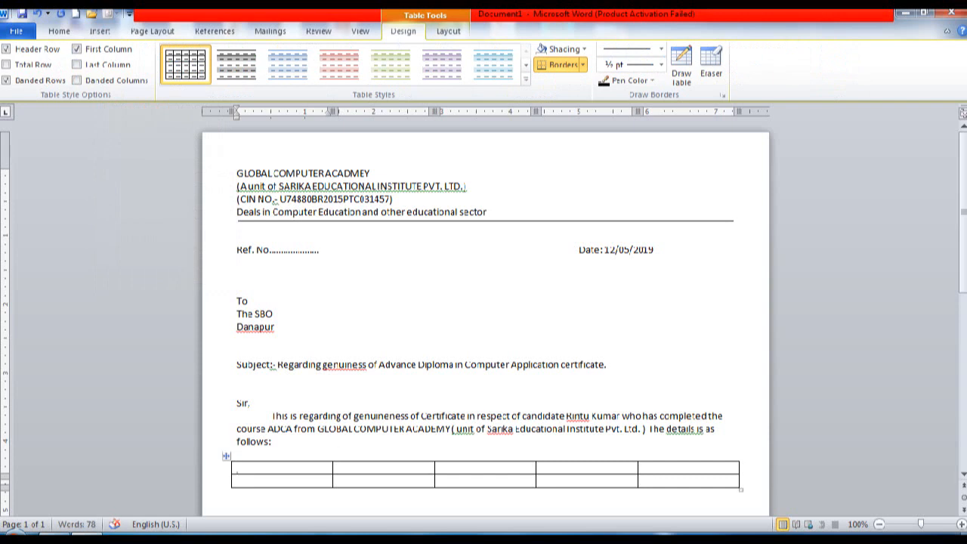
Step: Type headers S.No., Name of Candidate, S.No. of Certificate, Name of Study Centre, Date of Birth
{"action": "type", "text": "S.NO."}
{"action": "key", "text": "BackSpace"}
{"action": "key", "text": "BackSpace"}
{"action": "type", "text": "o."}
{"action": "key", "text": "Tab"}
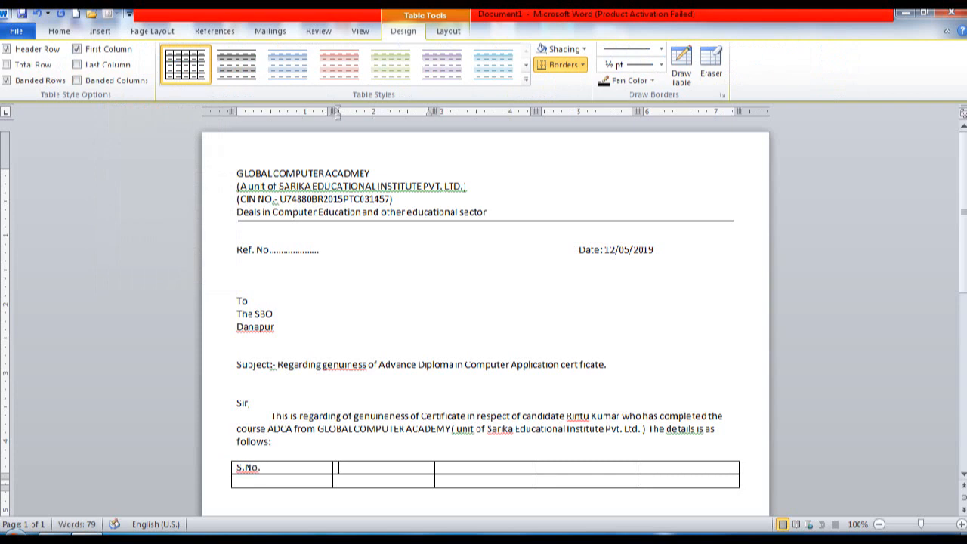
{"action": "type", "text": "Name of Candidate"}
{"action": "key", "text": "Tab"}
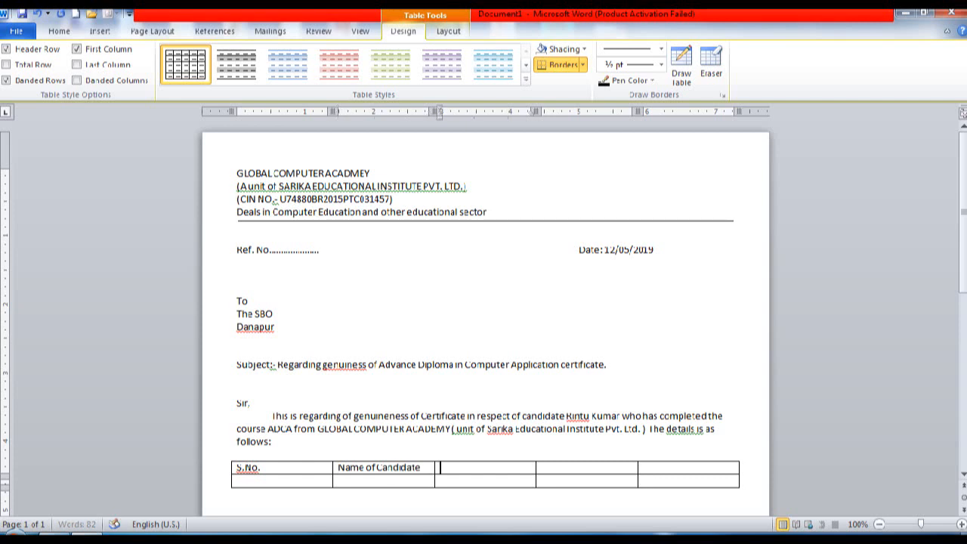
{"action": "type", "text": "S.No. of Certificate"}
{"action": "key", "text": "Tab"}
{"action": "type", "text": "Name of"}
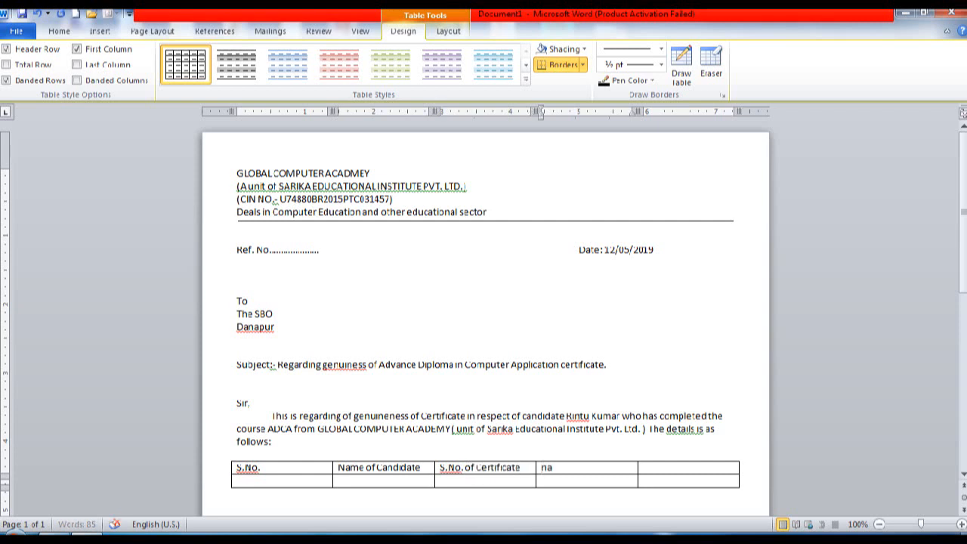
{"action": "type", "text": " Stu"}
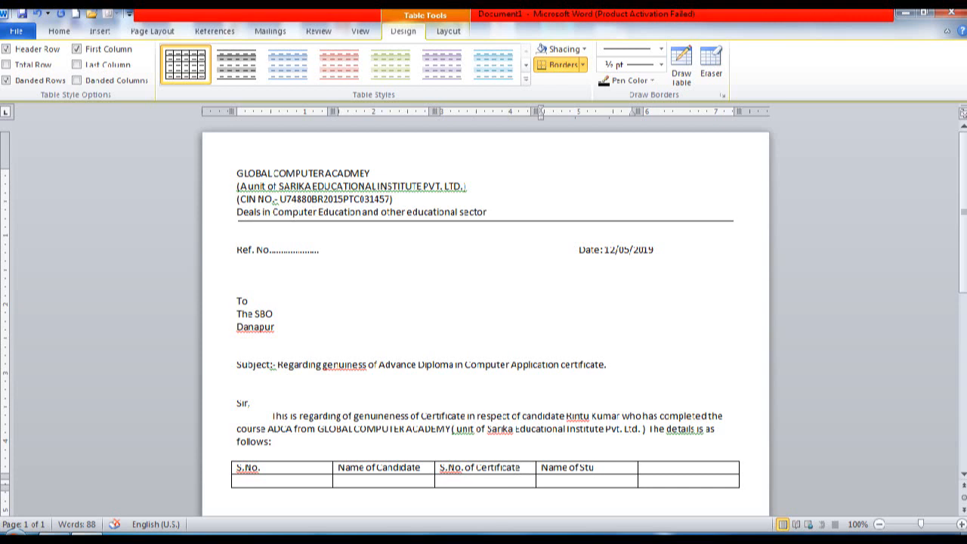
{"action": "type", "text": "dy Centre"}
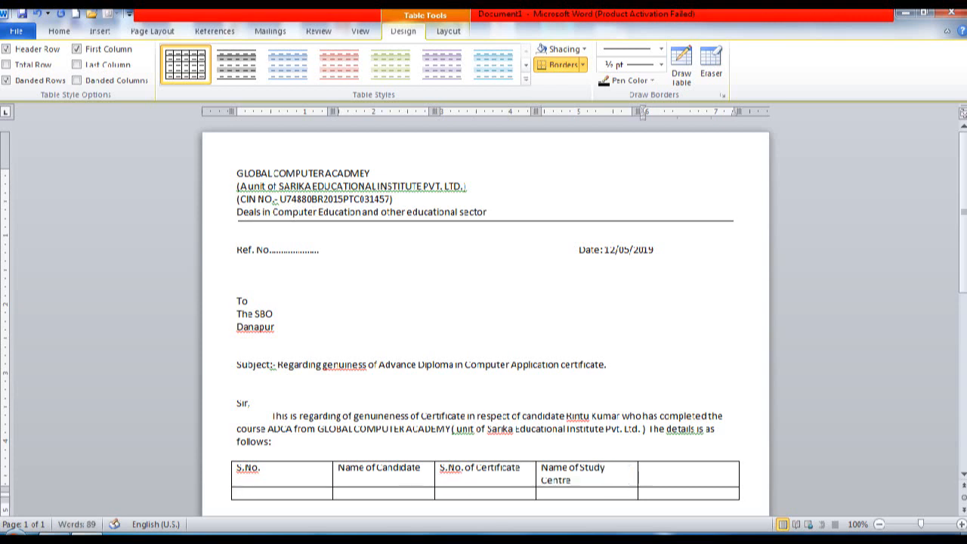
{"action": "type", "text": "Date of Birth"}
Step: Fill the first row: serial 1, candidate and father's names, certificate number, study centre with address, birth date
{"action": "key", "text": "Tab"}
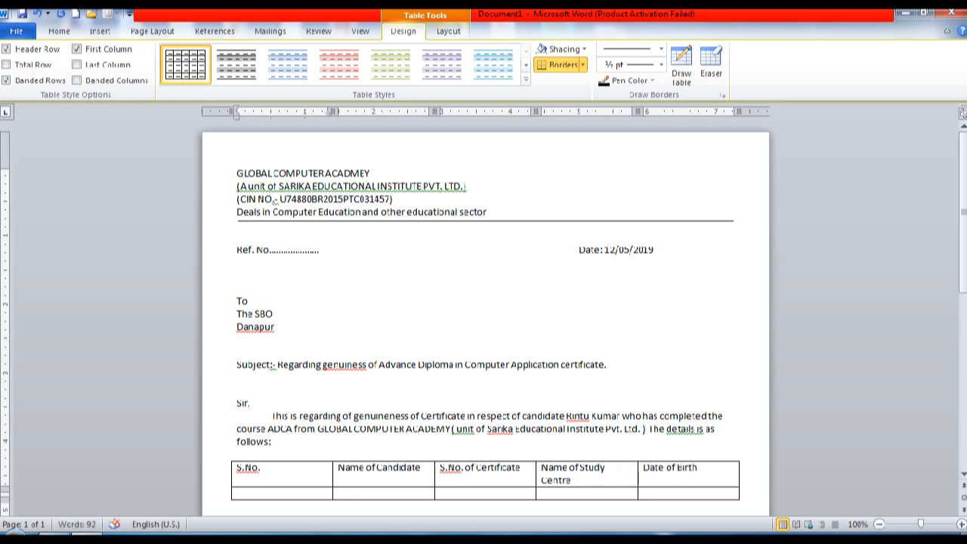
{"action": "key", "text": "Tab"}
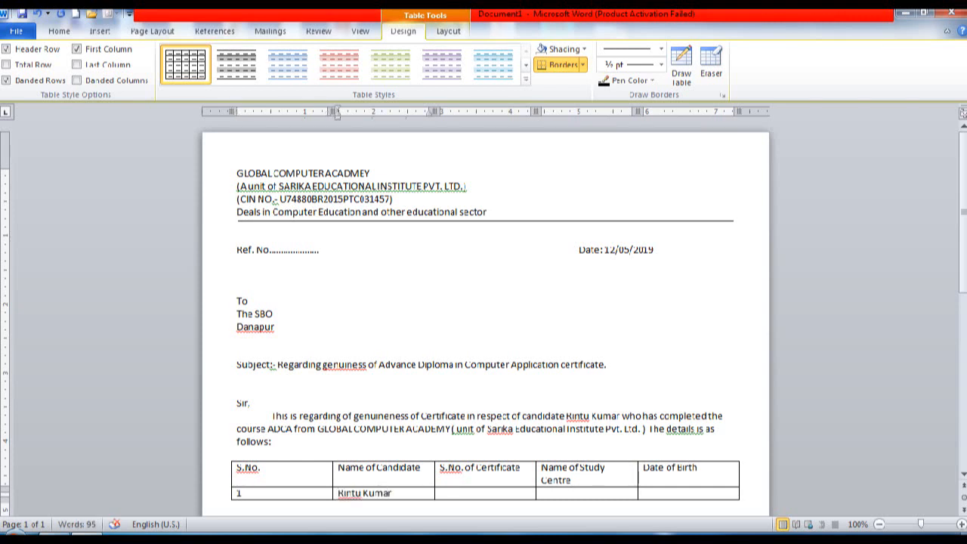
{"action": "key", "text": "Return"}
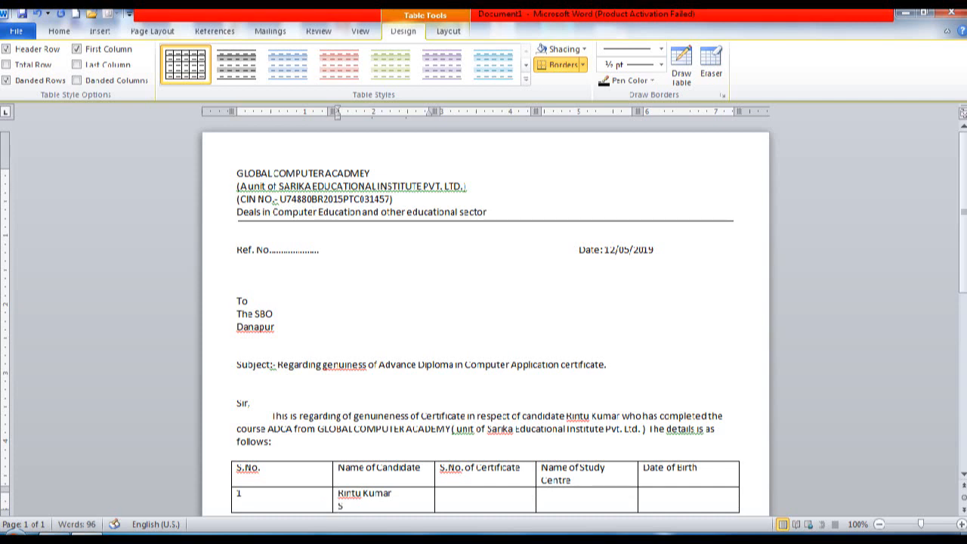
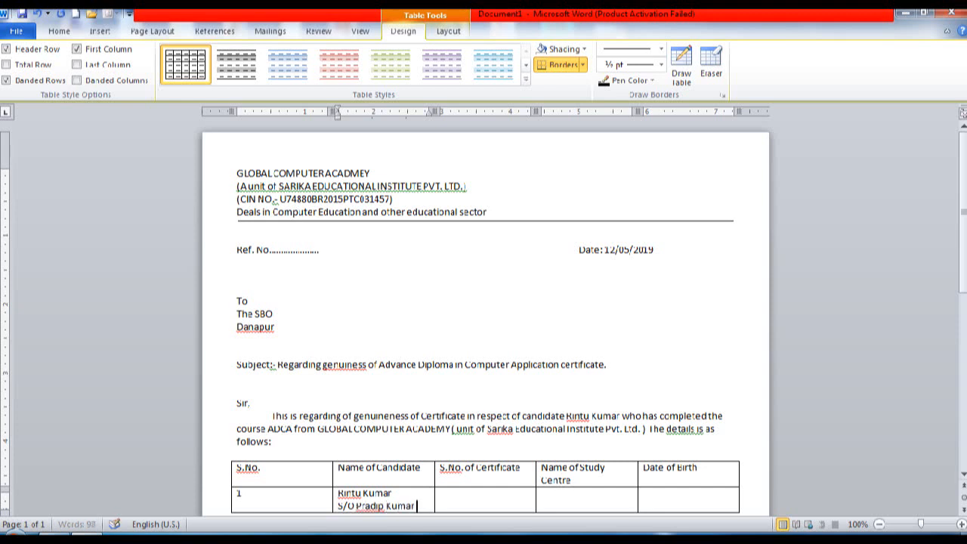
{"action": "key", "text": "Tab"}
{"action": "key", "text": "Tab"}
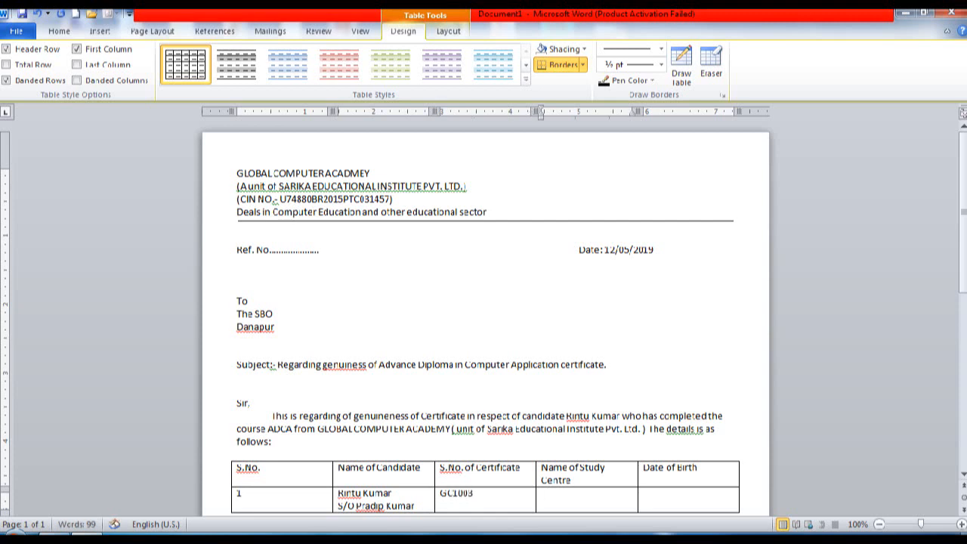
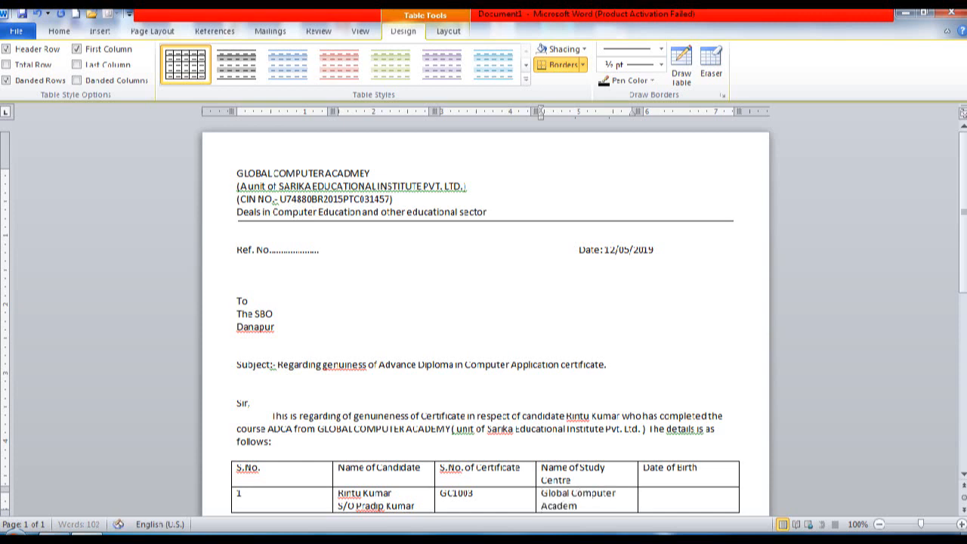
{"action": "key", "text": "Return"}
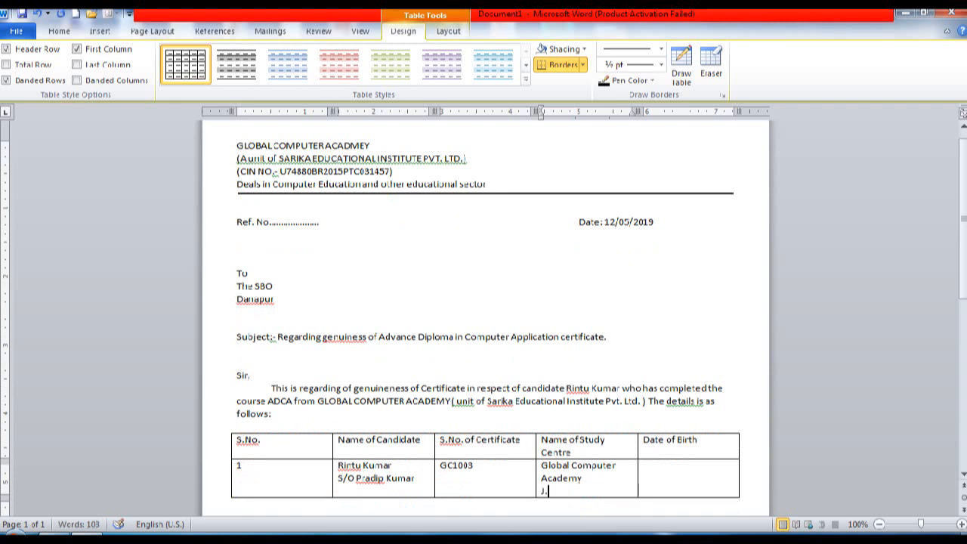
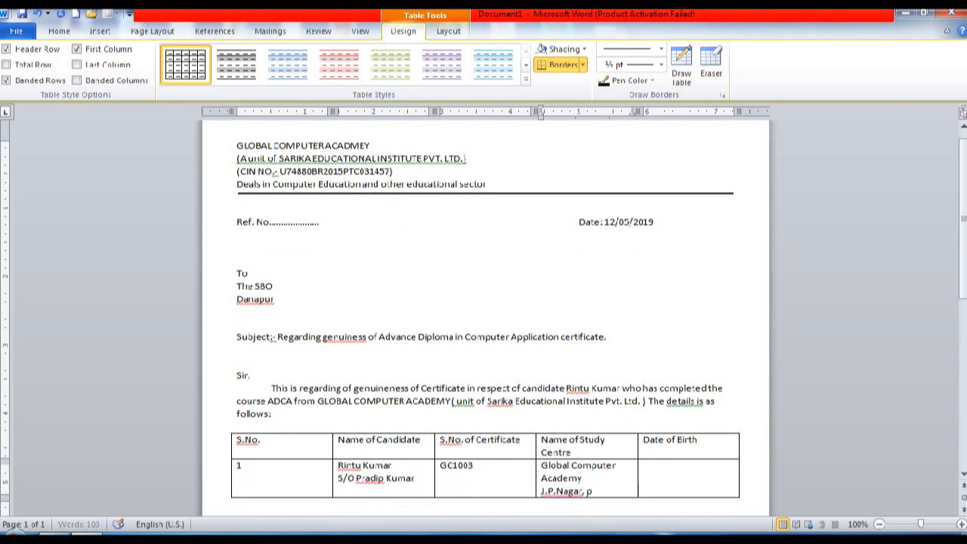
{"action": "key", "text": "Tab"}
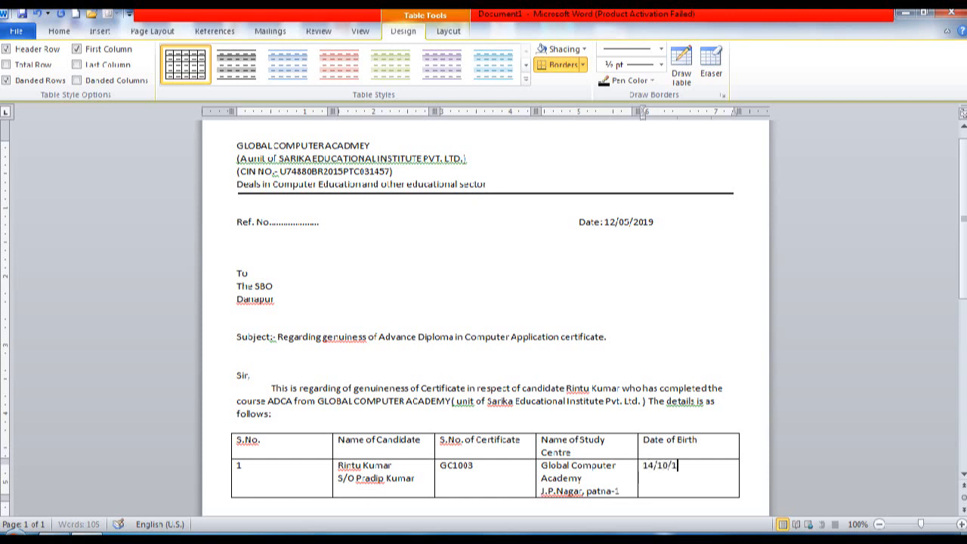
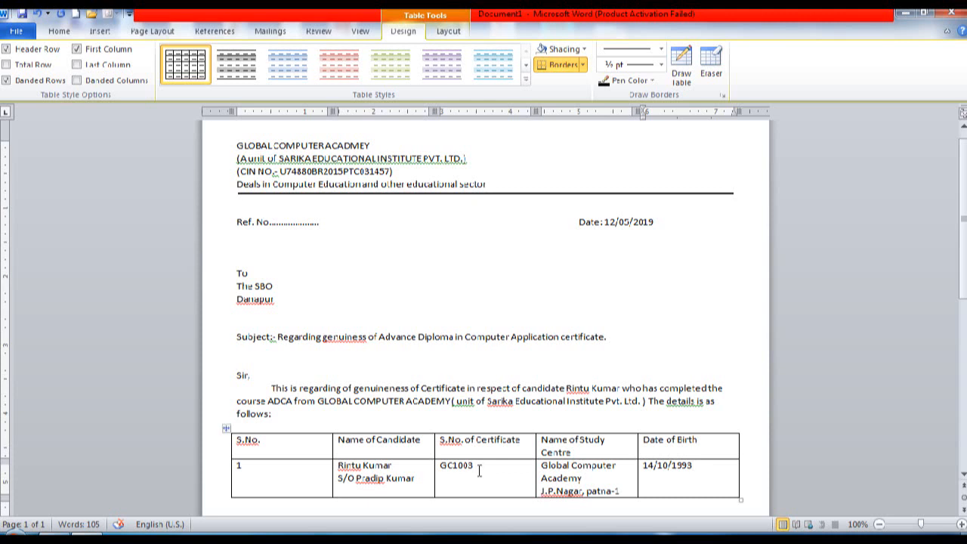
Step: Bold the table header row and enlarge the header and first data row text to 12 pt
{"action": "left_click_drag", "start_coordinate": [299, 449], "coordinate": [689, 443]}
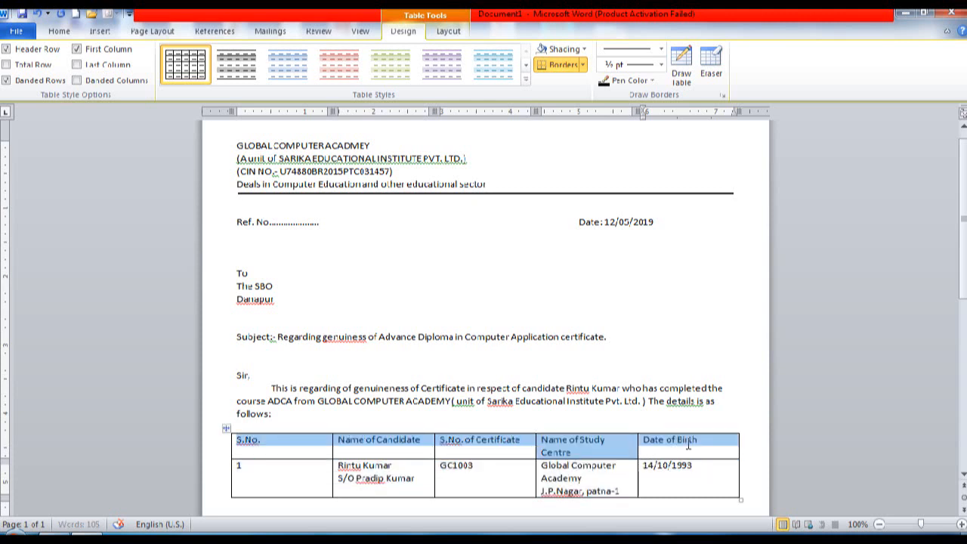
{"action": "left_click", "coordinate": [63, 33]}
{"action": "left_click", "coordinate": [116, 77]}
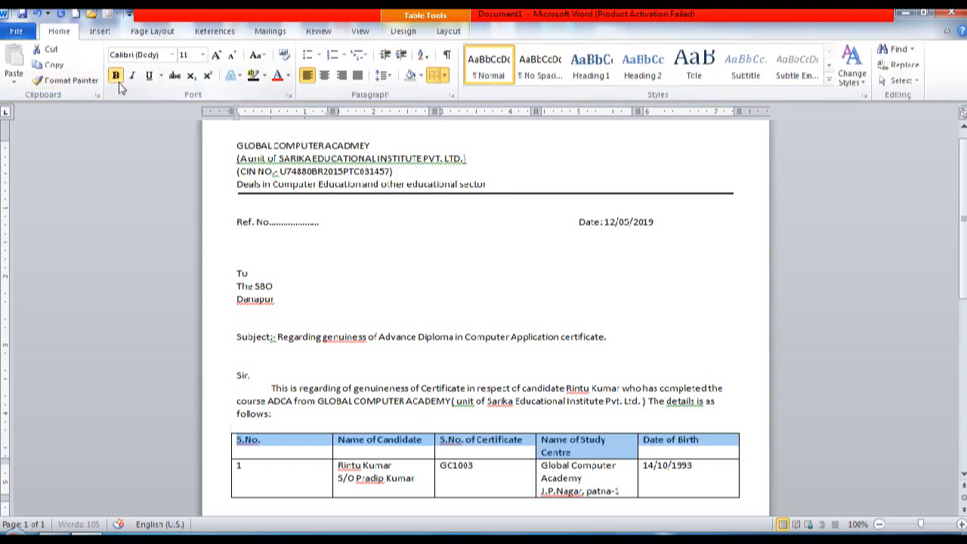
{"action": "left_click", "coordinate": [215, 56]}
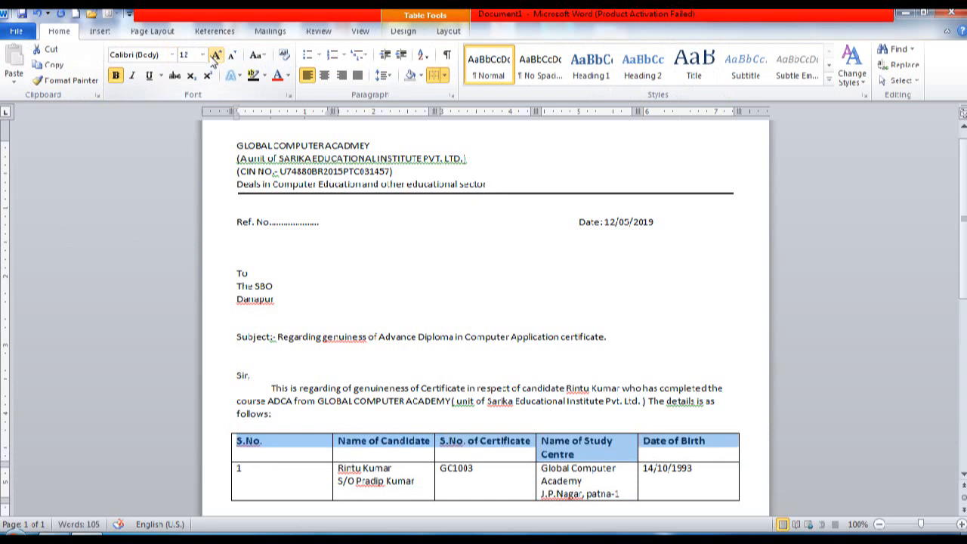
{"action": "left_click", "coordinate": [292, 474]}
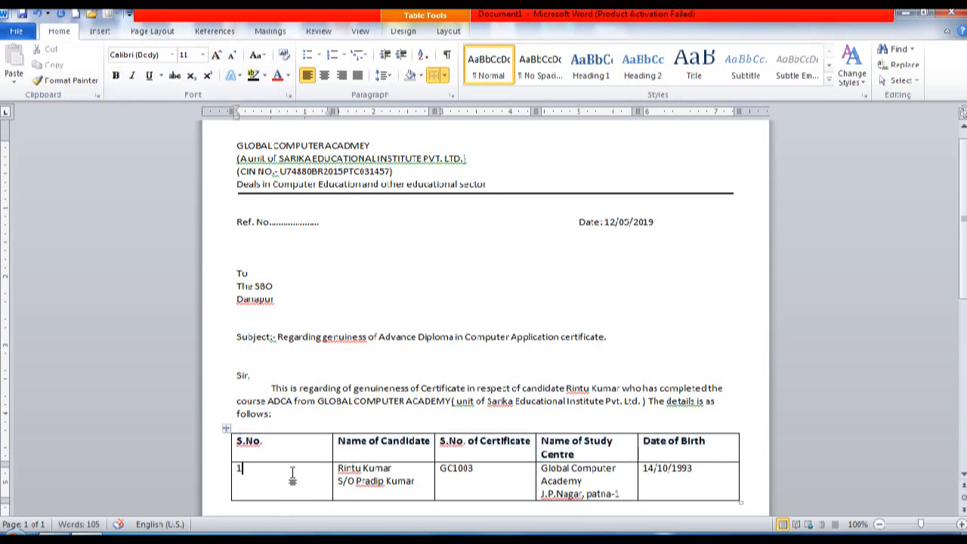
{"action": "key", "text": "shift+Right"}
{"action": "key", "text": "shift+Right"}
{"action": "key", "text": "shift+Right"}
{"action": "key", "text": "shift+Right"}
{"action": "key", "text": "shift+Right"}
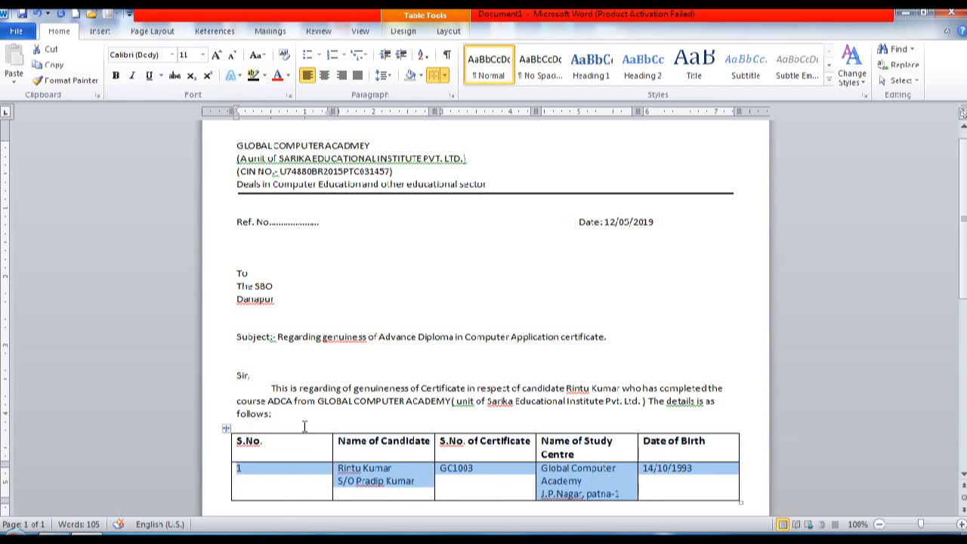
{"action": "left_click", "coordinate": [215, 56]}
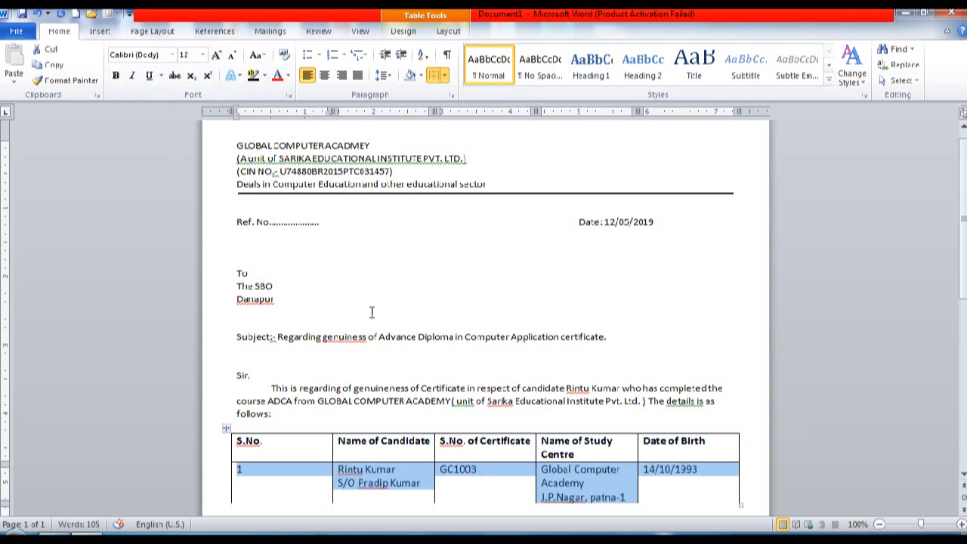
{"action": "left_click", "coordinate": [215, 56]}
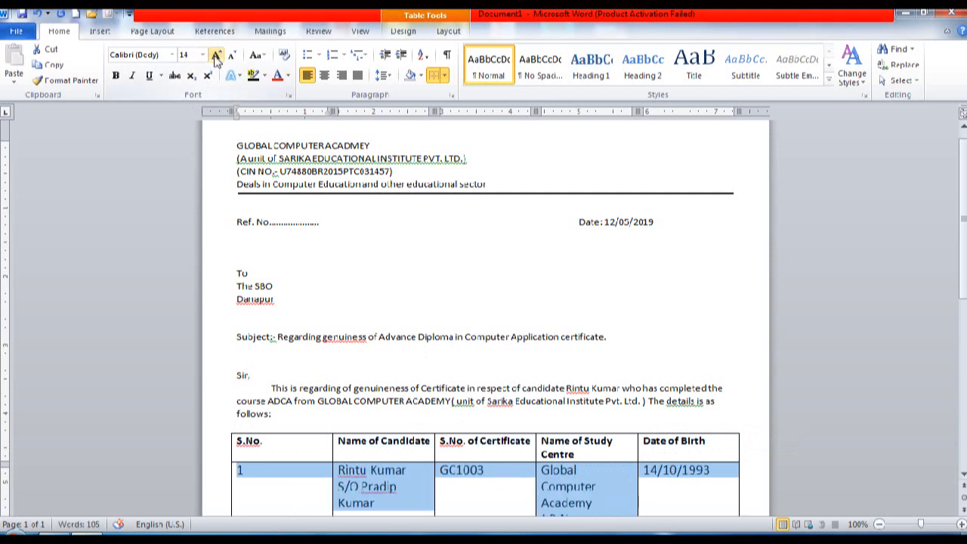
{"action": "left_click", "coordinate": [229, 56]}
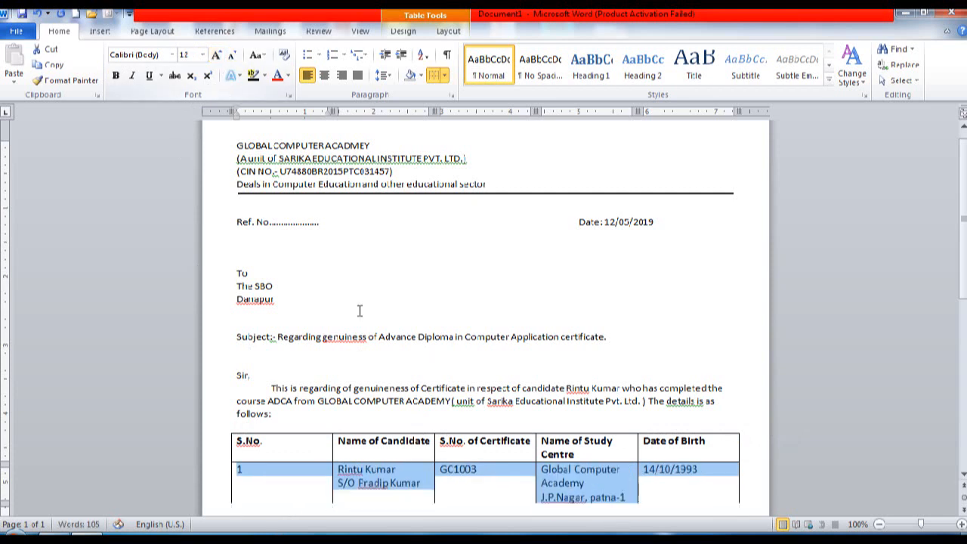
{"action": "left_click", "coordinate": [389, 384]}
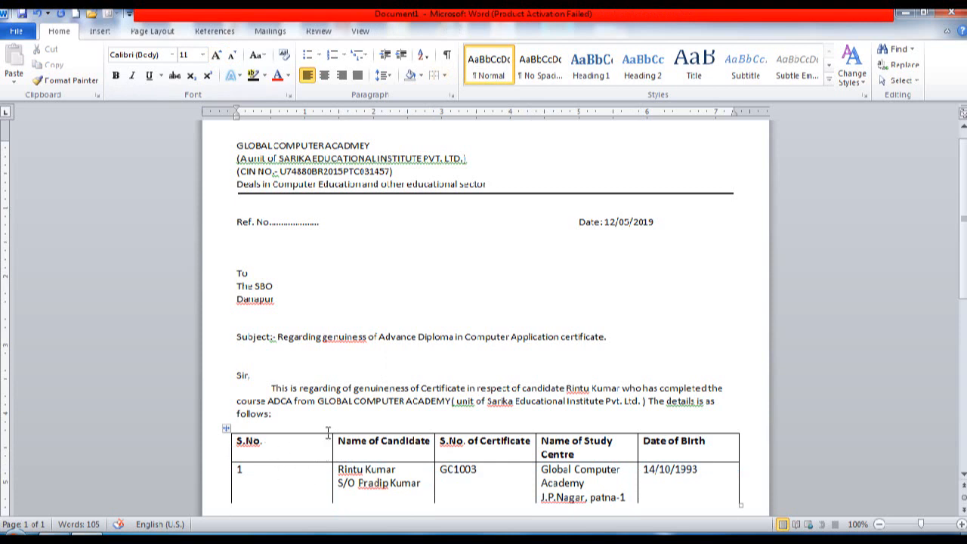
Step: Widen the Name of Candidate and Study Centre columns, then grow both rows to 14 pt
{"action": "left_click_drag", "start_coordinate": [333, 443], "coordinate": [292, 443]}
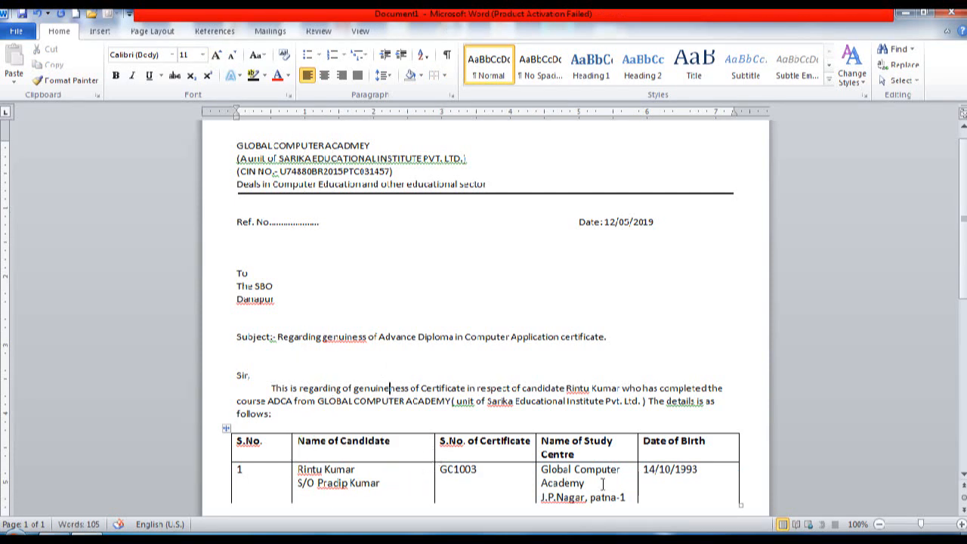
{"action": "mouse_move", "coordinate": [636, 444]}
{"action": "left_mouse_down"}
{"action": "mouse_move", "coordinate": [655, 443]}
{"action": "mouse_move", "coordinate": [640, 444]}
{"action": "left_mouse_up"}
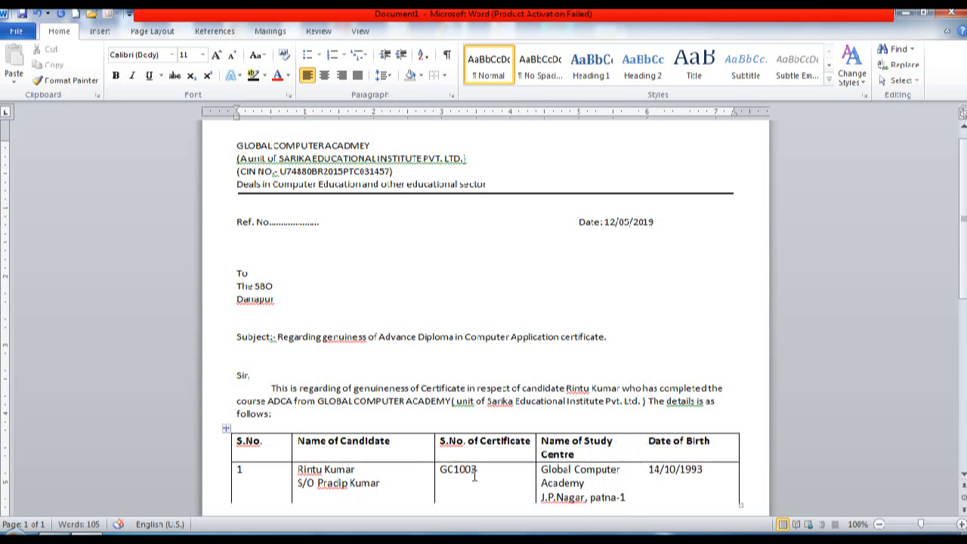
{"action": "left_click_drag", "start_coordinate": [285, 446], "coordinate": [663, 450]}
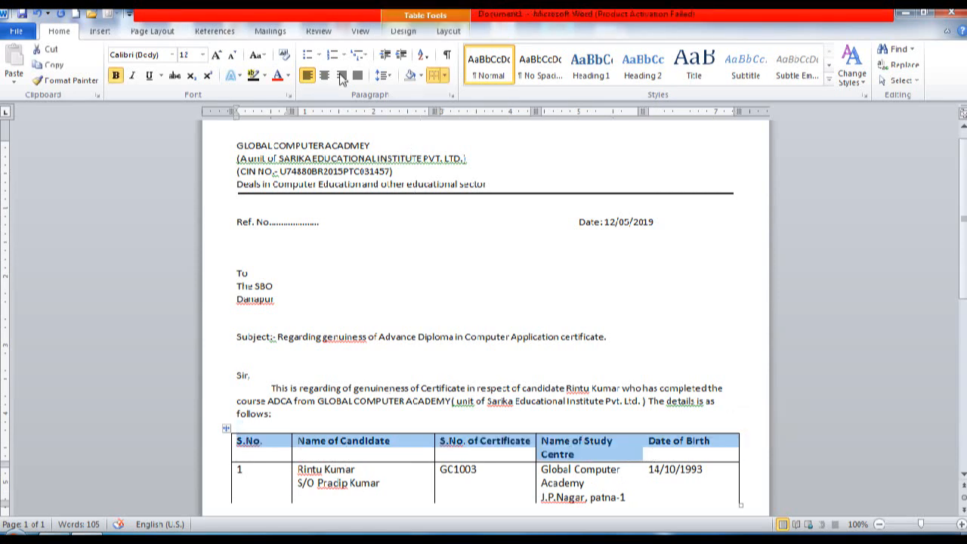
{"action": "left_click", "coordinate": [216, 55]}
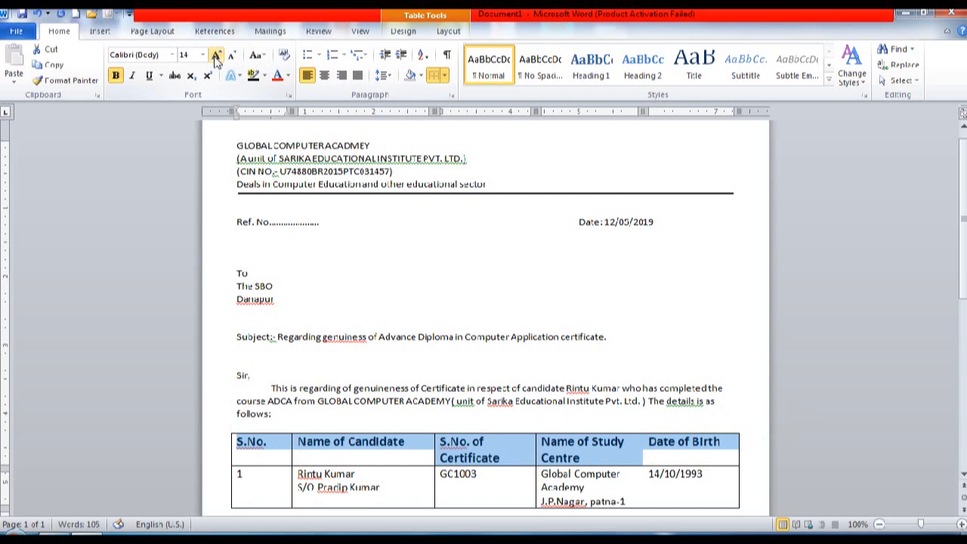
{"action": "left_click", "coordinate": [478, 493]}
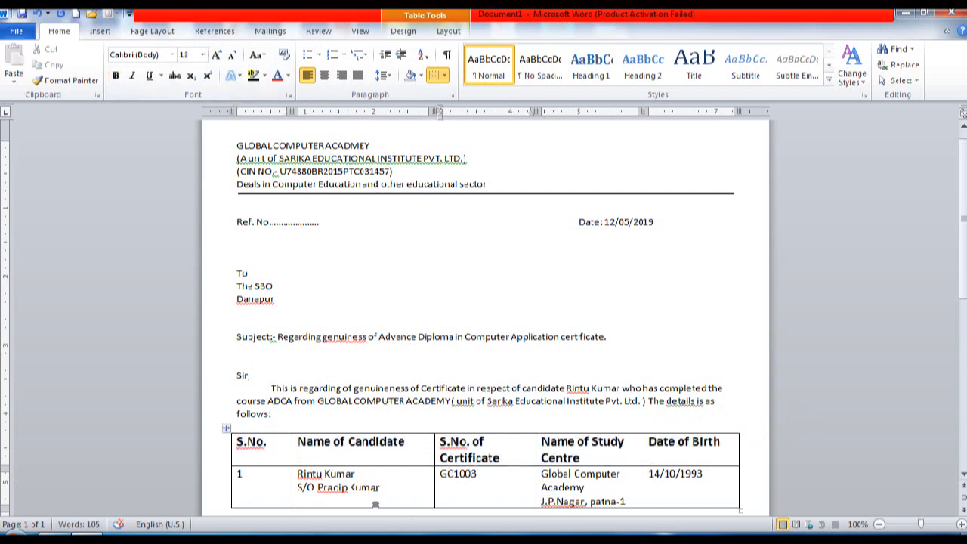
{"action": "left_click_drag", "start_coordinate": [272, 483], "coordinate": [548, 483]}
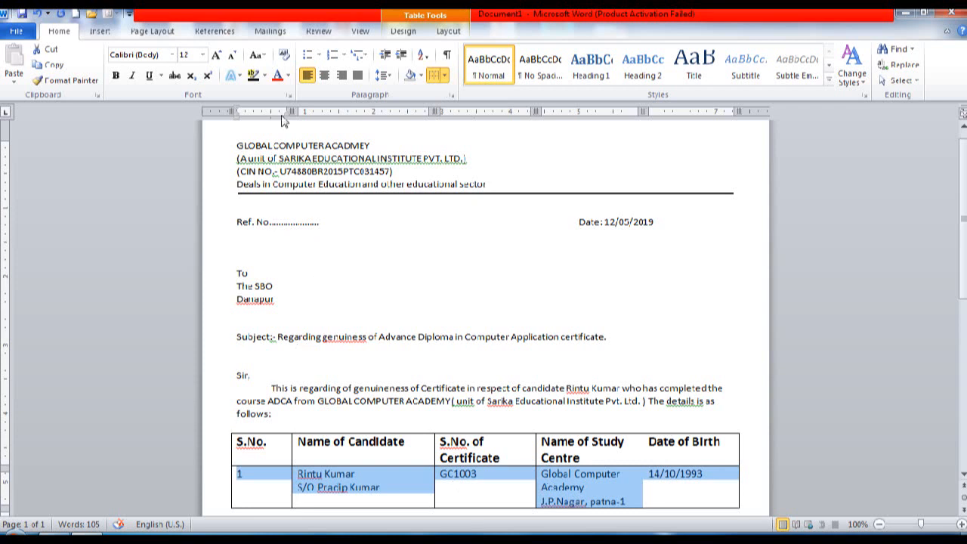
{"action": "left_click", "coordinate": [217, 55]}
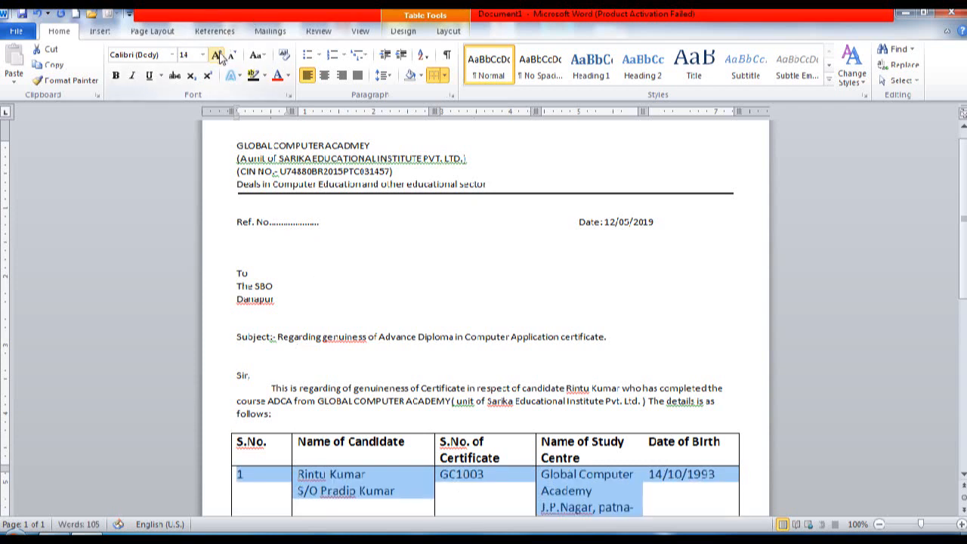
{"action": "left_click", "coordinate": [423, 476]}
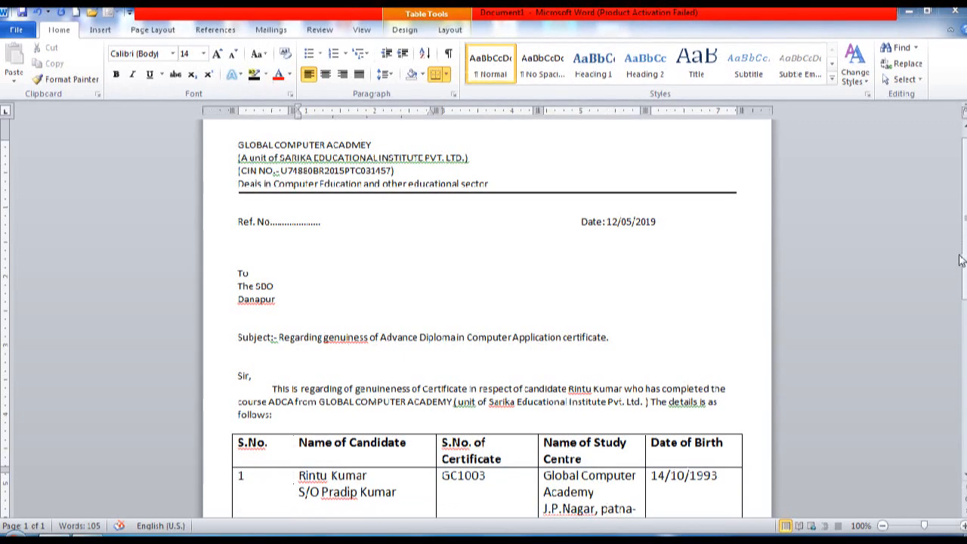
Step: Type 'The details by the institute is genuine and correct.' on the empty line below the table
{"action": "left_click_drag", "start_coordinate": [963, 249], "coordinate": [943, 384]}
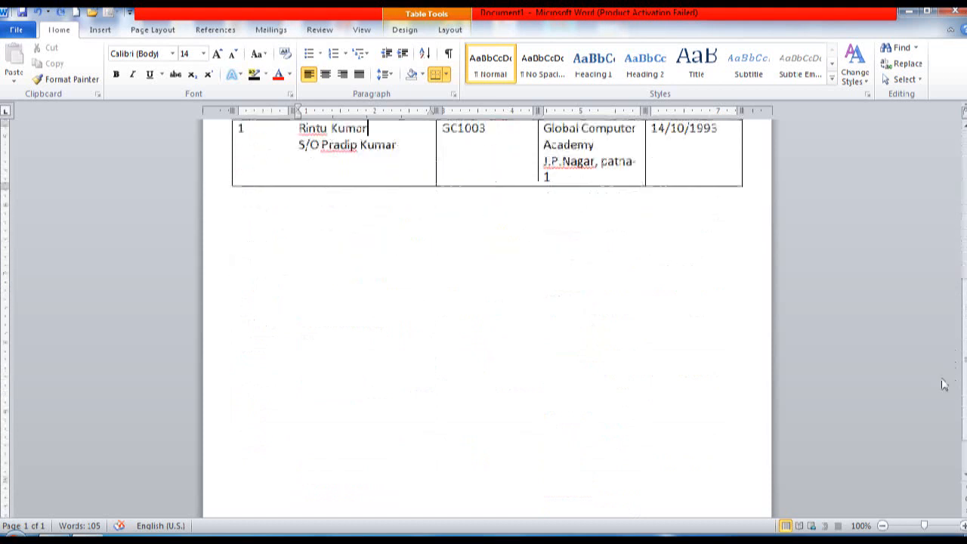
{"action": "left_click", "coordinate": [504, 290]}
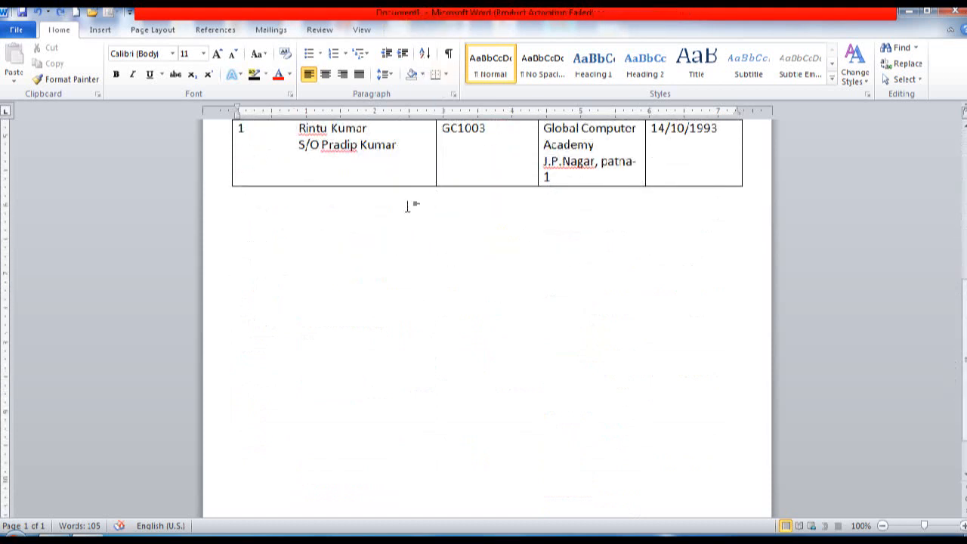
{"action": "type", "text": "The details by the i"}
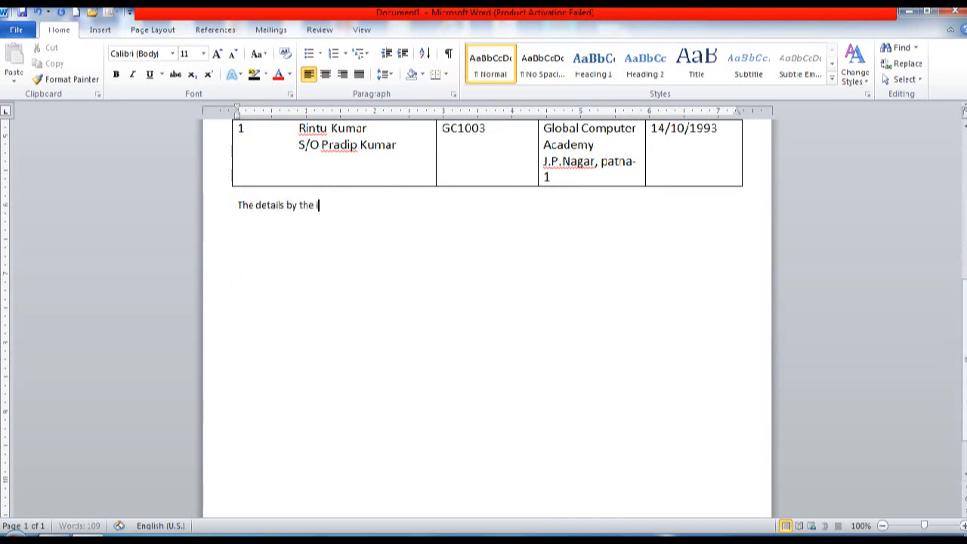
{"action": "type", "text": "nstitute is genui"}
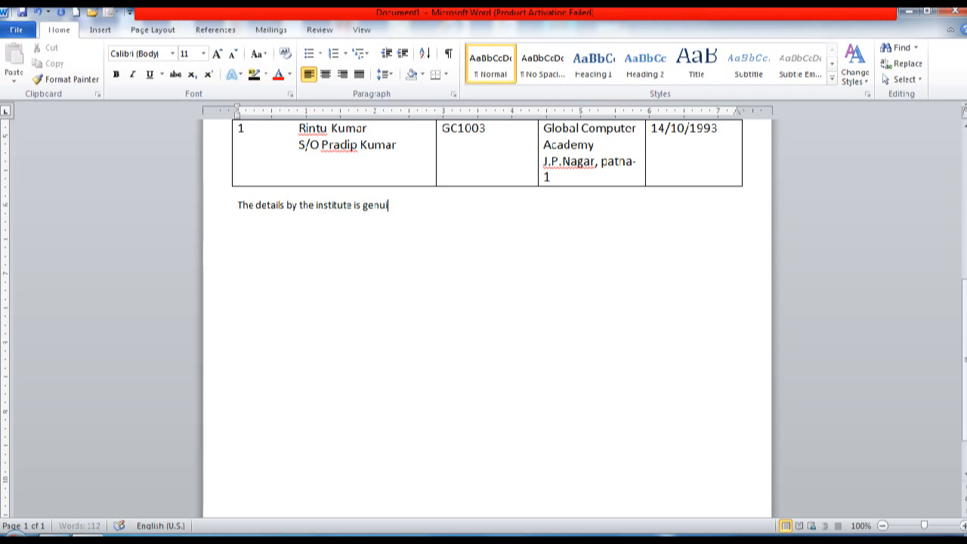
{"action": "type", "text": "ne and correct."}
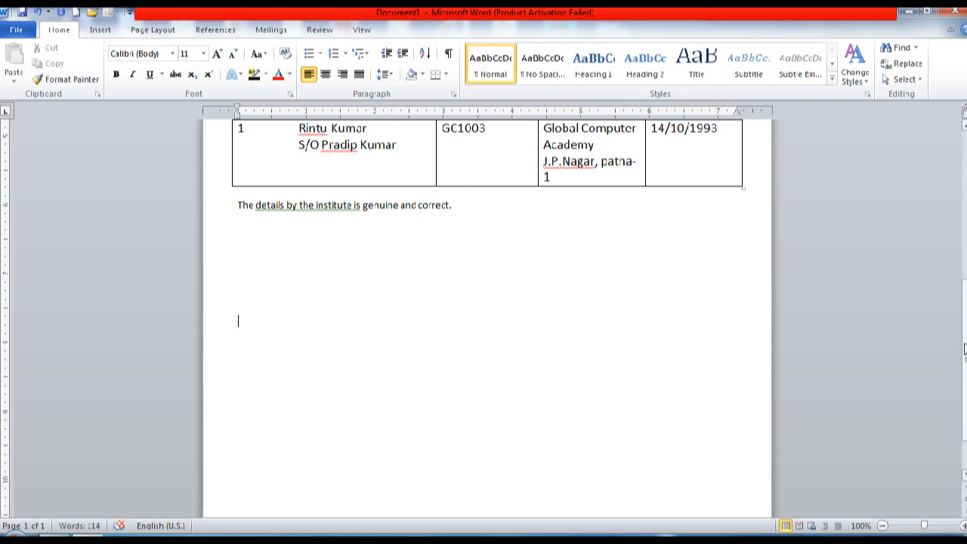
{"action": "scroll", "coordinate": [544, 374], "scroll_direction": "down", "scroll_amount": 1}
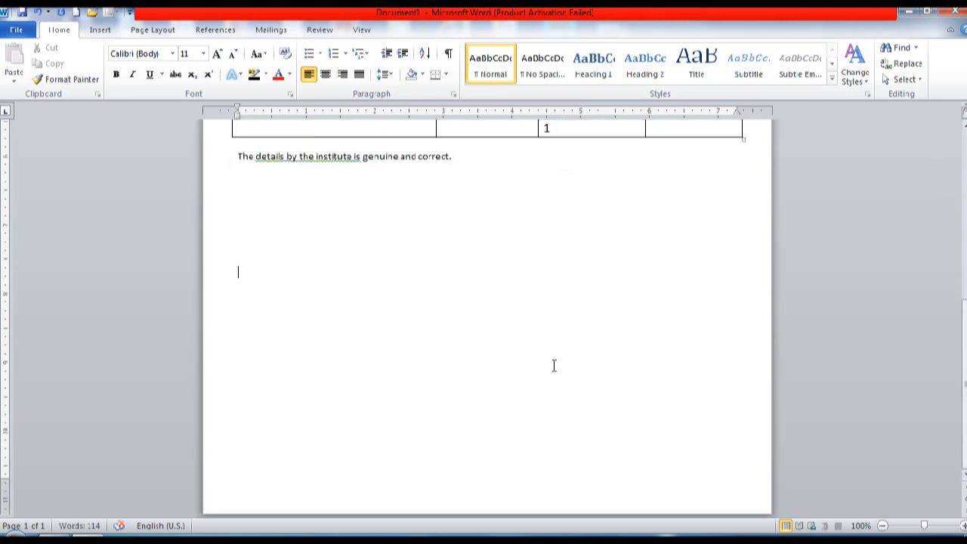
Step: Add a right-side signature block: 'Director' with 'GLOBAL COMPUTER ACADEMY' on the line below
{"action": "key", "text": "Return"}
{"action": "key", "text": "BackSpace"}
{"action": "double_click", "coordinate": [581, 285]}
{"action": "type", "text": "Dire"}
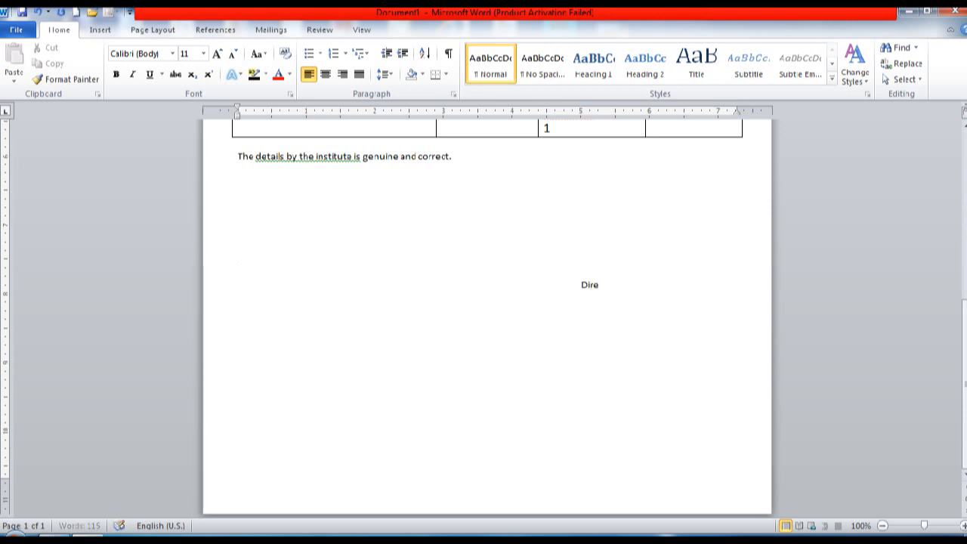
{"action": "type", "text": "ctor"}
{"action": "key", "text": "Return"}
{"action": "type", "text": "GLOBAL COMPUTER"}
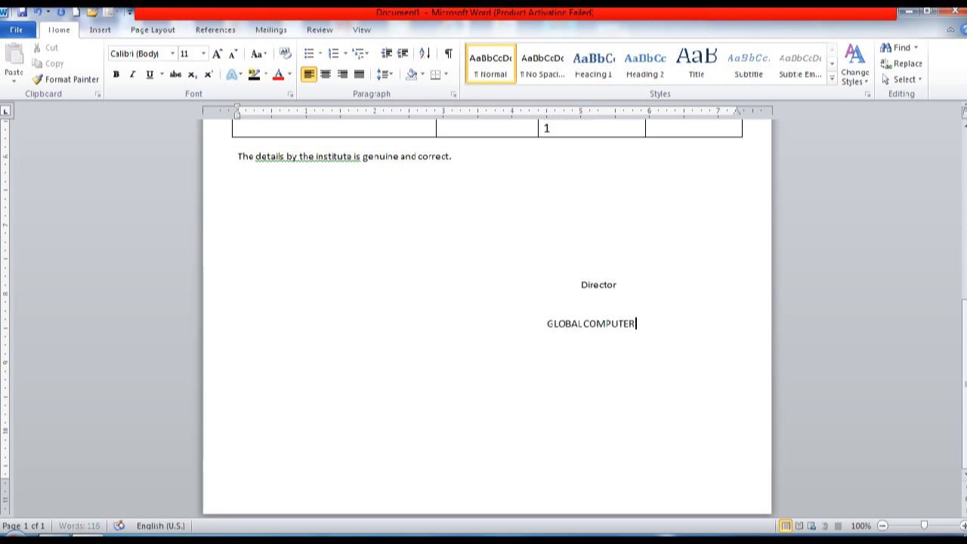
{"action": "type", "text": " ACADEMY"}
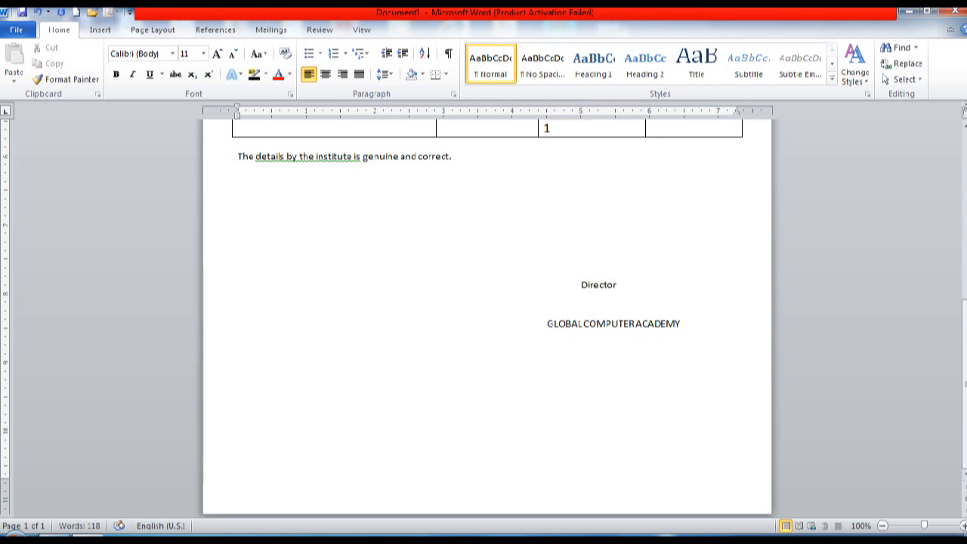
{"action": "key", "text": "Return"}
Step: Draw a straight horizontal line across the page below the signature block
{"action": "left_click", "coordinate": [112, 32]}
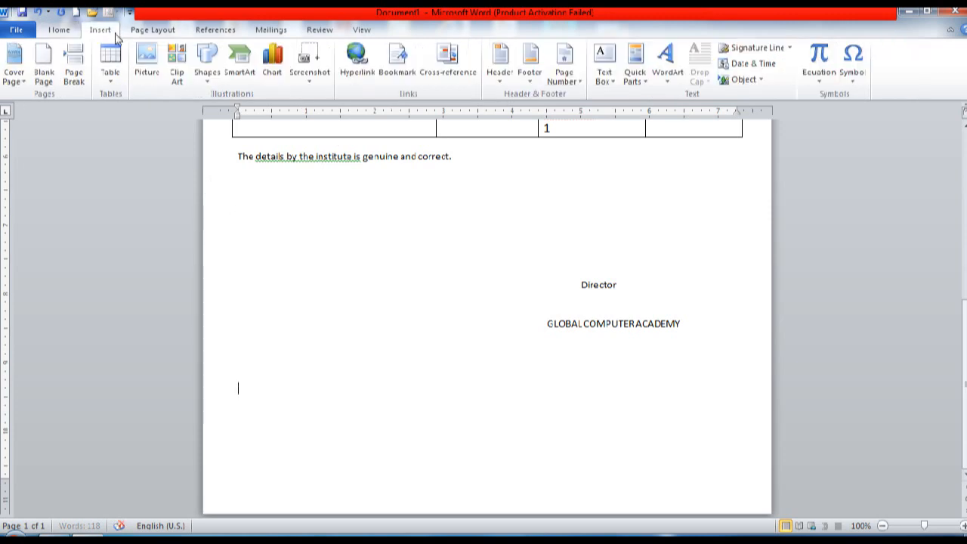
{"action": "left_click", "coordinate": [208, 68]}
{"action": "left_click", "coordinate": [225, 112]}
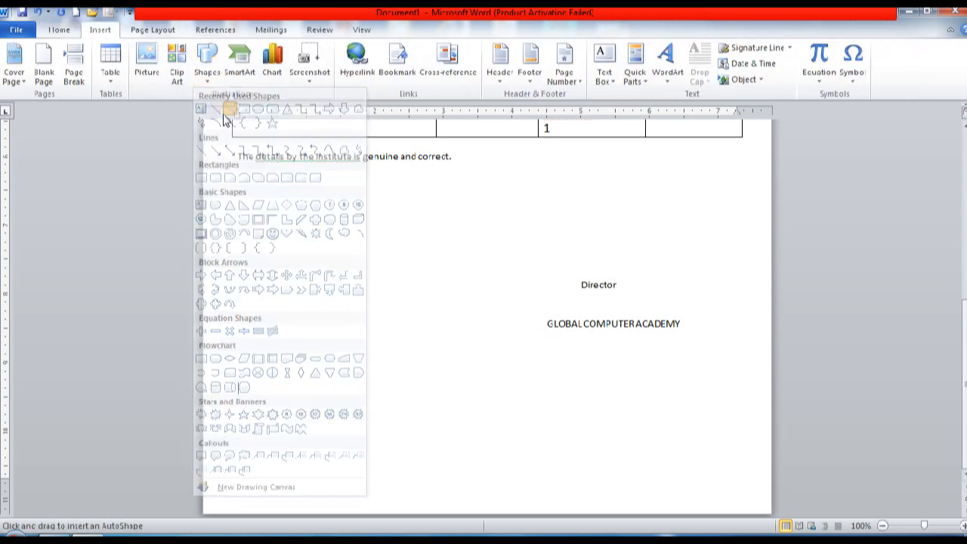
{"action": "left_click", "coordinate": [206, 75]}
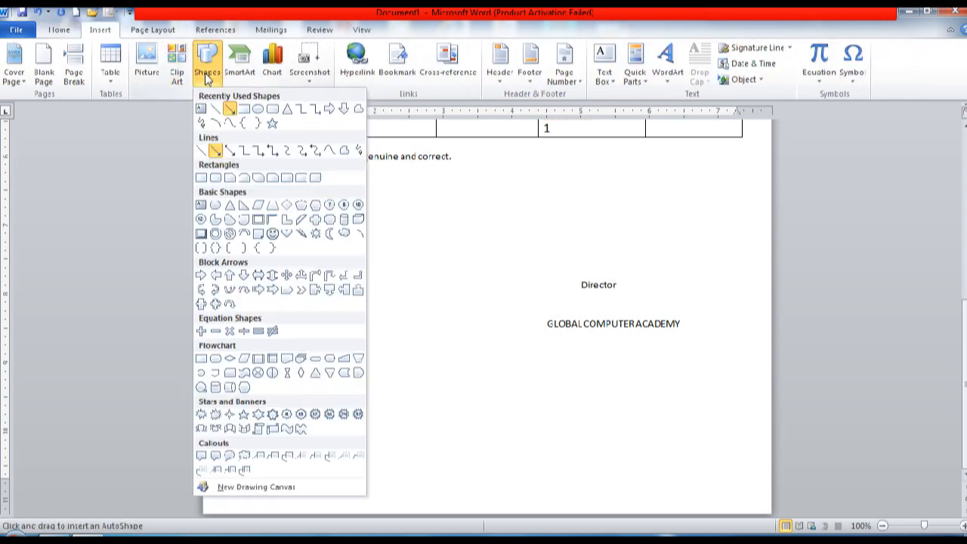
{"action": "left_click", "coordinate": [215, 109]}
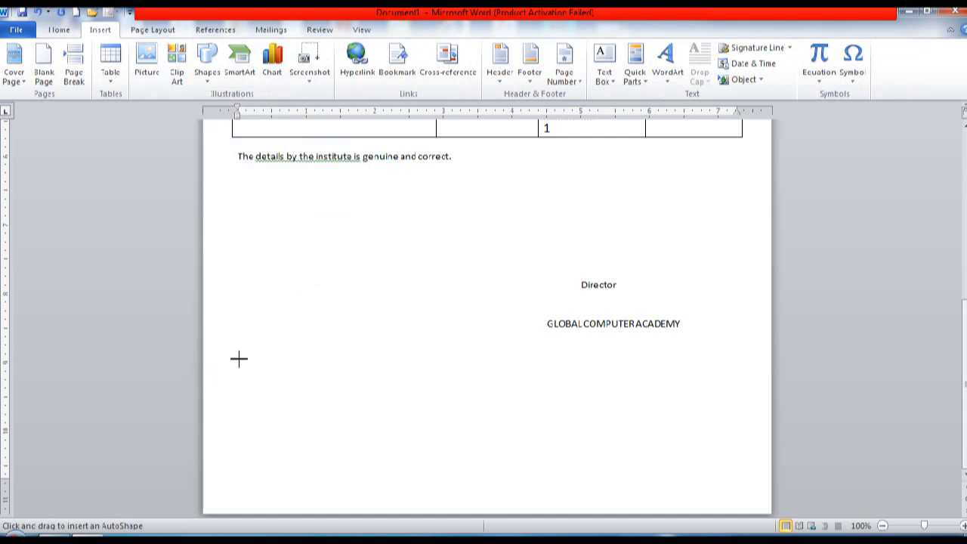
{"action": "left_click_drag", "start_coordinate": [239, 357], "coordinate": [743, 346]}
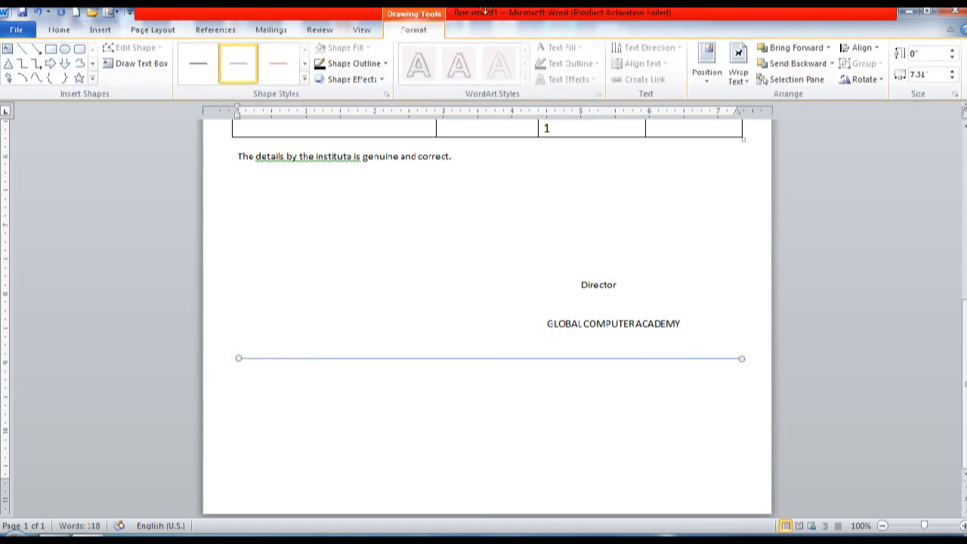
Step: Give the line a dark grey outline with 1½ pt weight
{"action": "left_click", "coordinate": [321, 65]}
{"action": "left_click", "coordinate": [343, 65]}
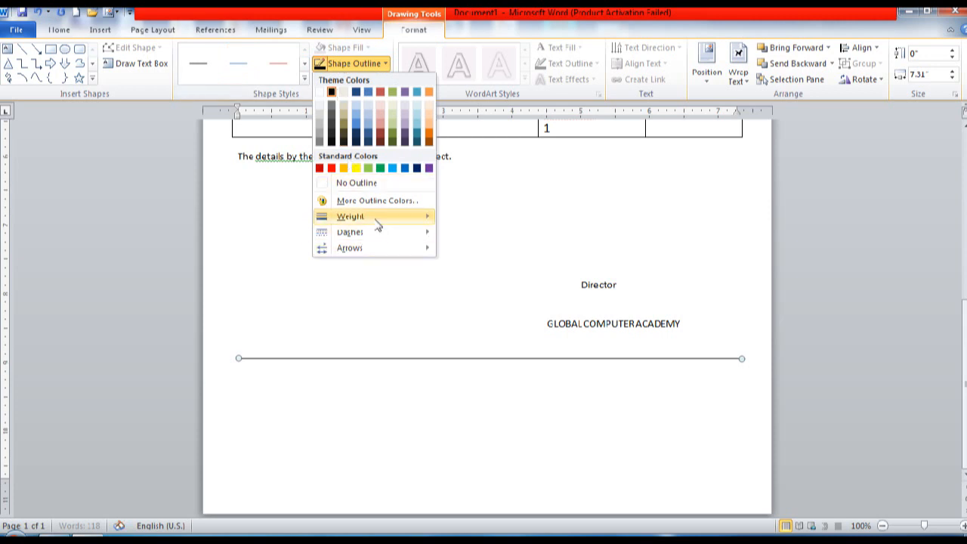
{"action": "mouse_move", "coordinate": [377, 221]}
{"action": "left_click", "coordinate": [483, 289]}
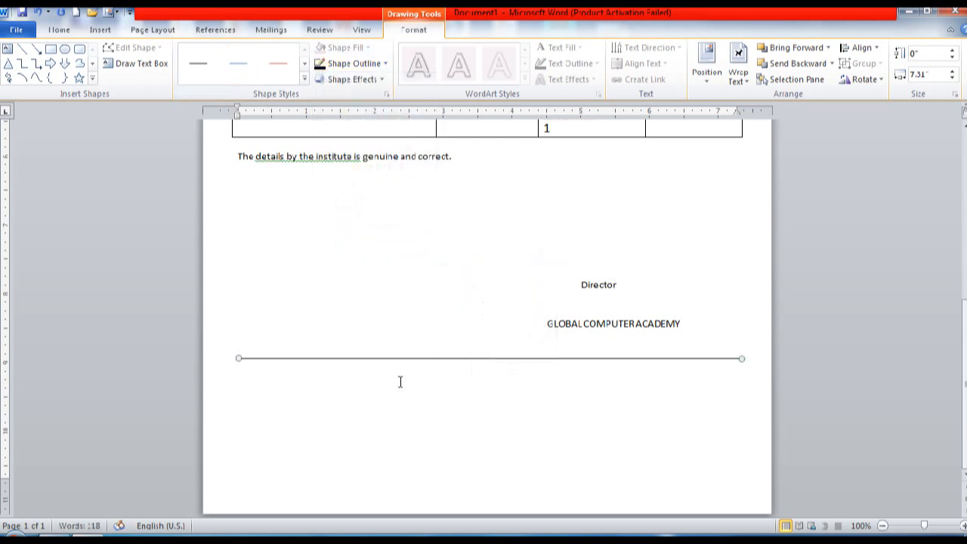
{"action": "left_click", "coordinate": [399, 370]}
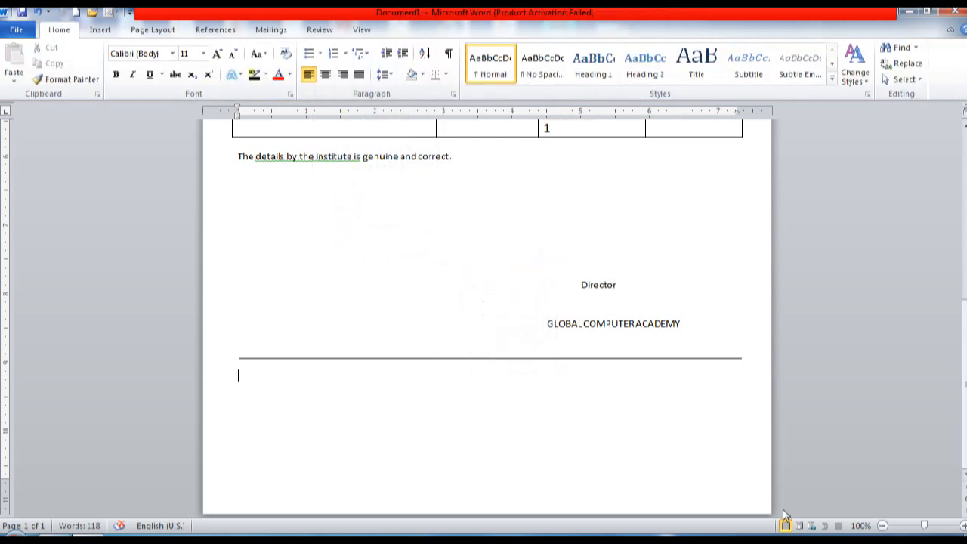
Step: Type the footer's postal address line, then a 'Mob.-' line with two mobile numbers
{"action": "type", "text": "Jay Prakash Nagar, "}
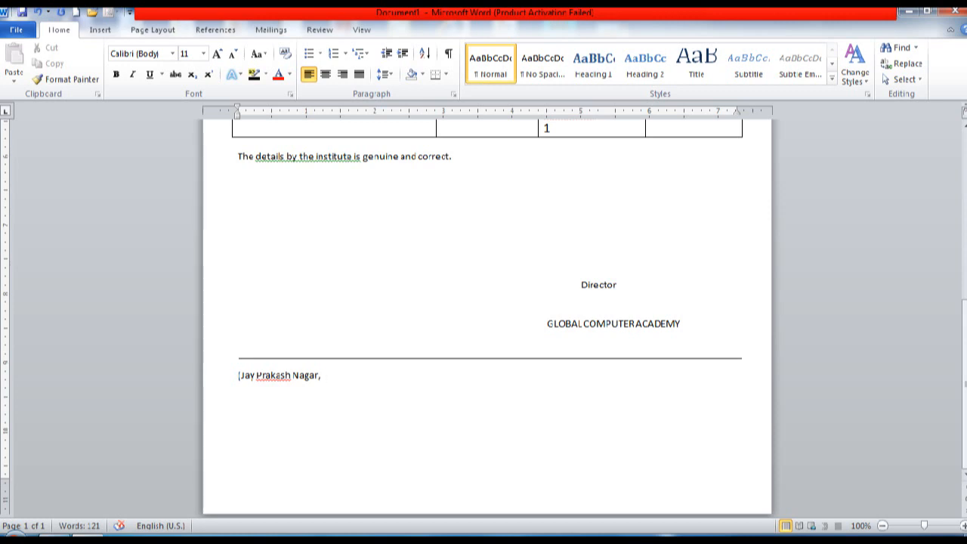
{"action": "type", "text": "Sahid Ram Govi"}
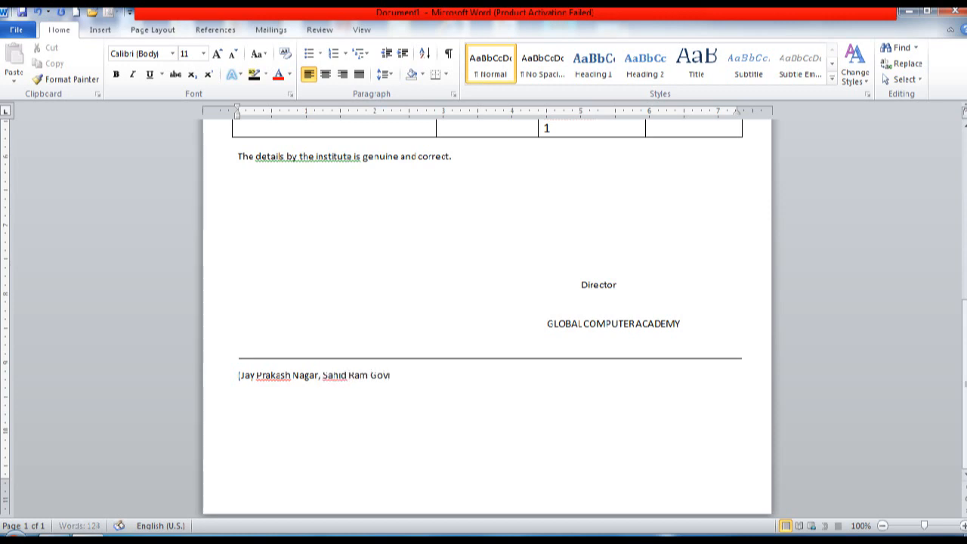
{"action": "type", "text": "nd Singh Path, Patna-1)"}
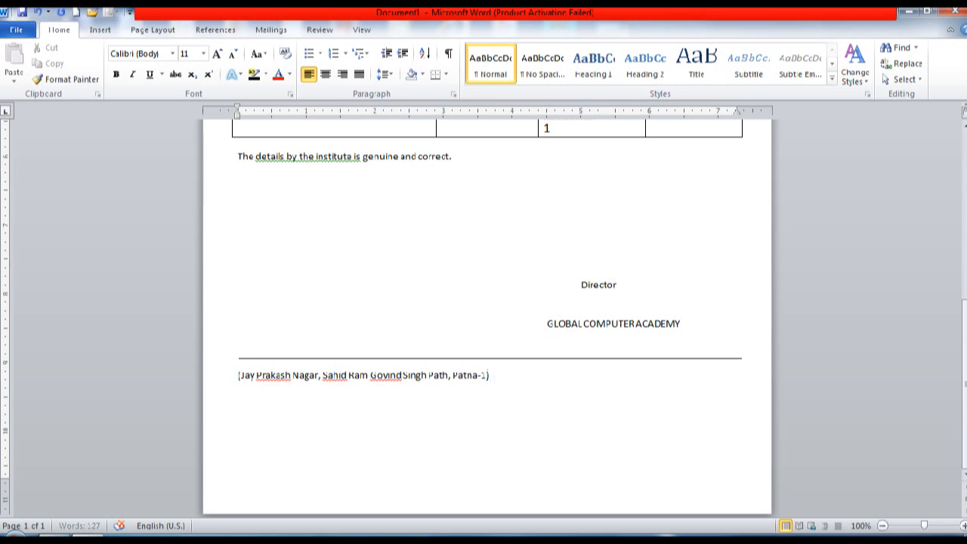
{"action": "key", "text": "Return"}
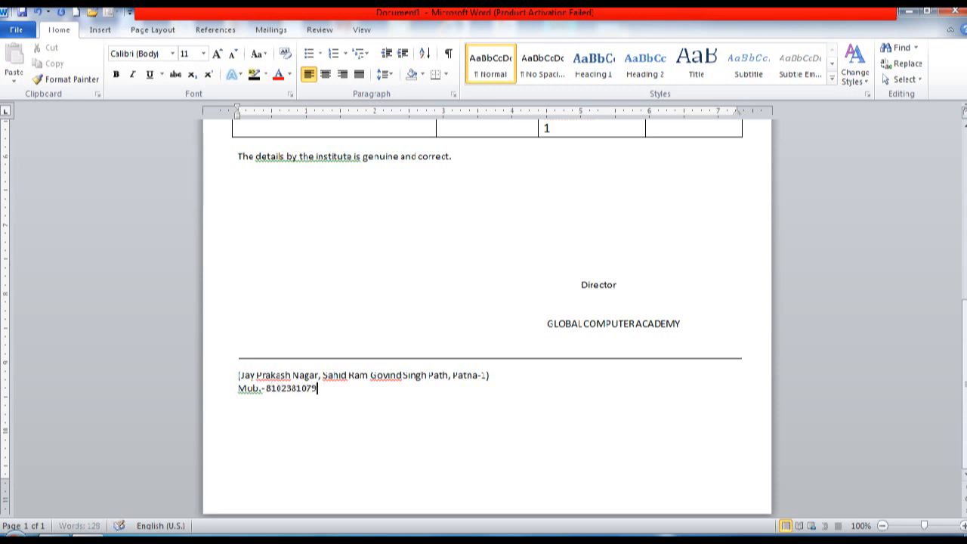
{"action": "type", "text": ", 790"}
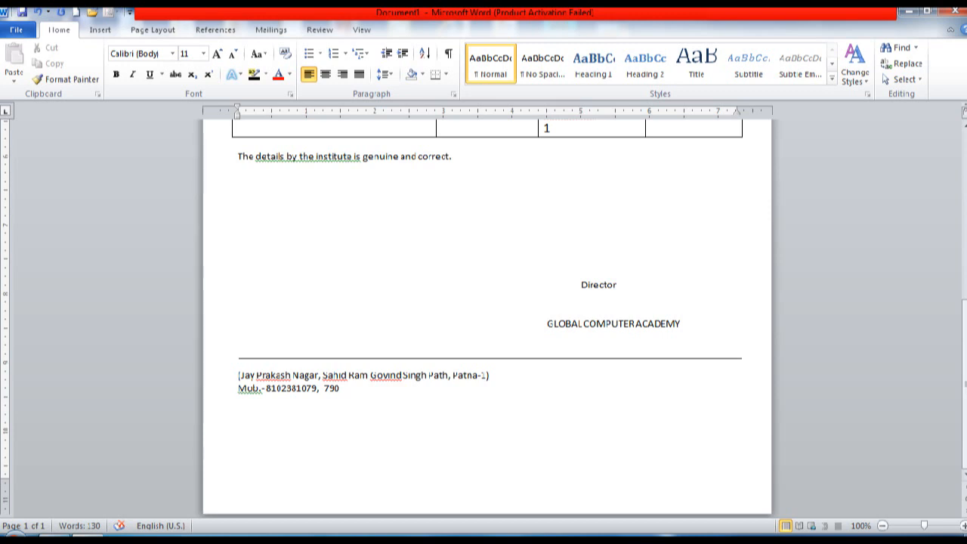
{"action": "key", "text": "BackSpace"}
{"action": "key", "text": "BackSpace"}
{"action": "key", "text": "BackSpace"}
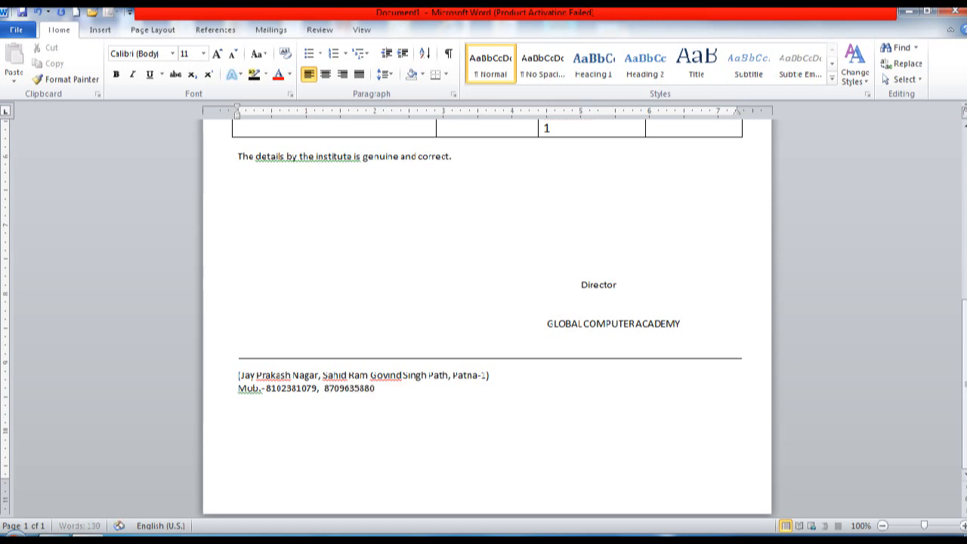
Step: Add an 'E_Mail:' line with the academy's e-mail address, auto-linked, and select the address
{"action": "key", "text": "Return"}
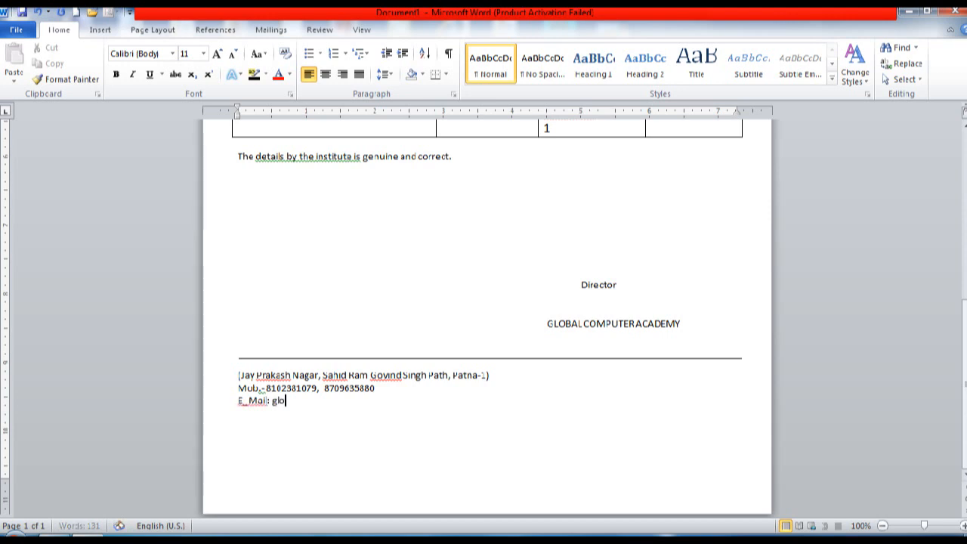
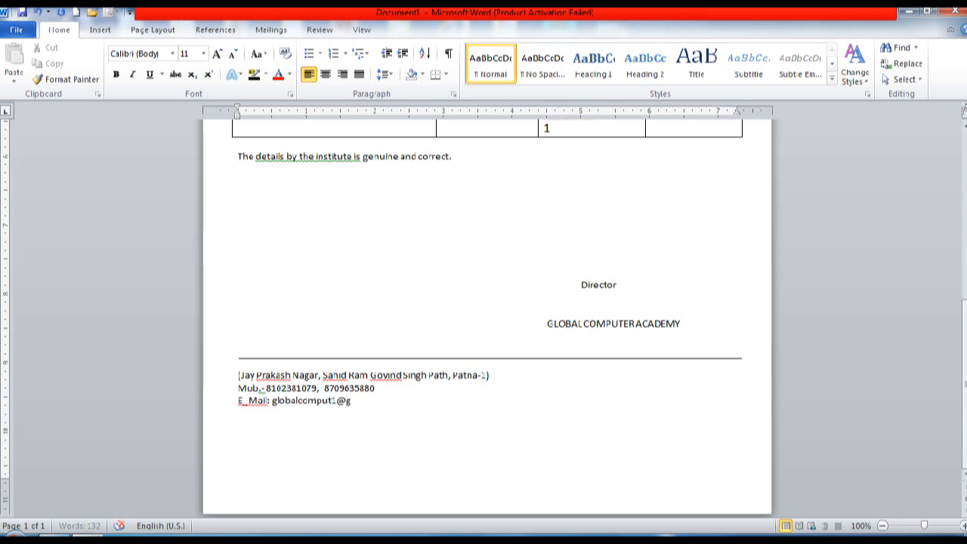
{"action": "key", "text": "Return"}
{"action": "key", "text": "Up"}
{"action": "key", "text": "Right"}
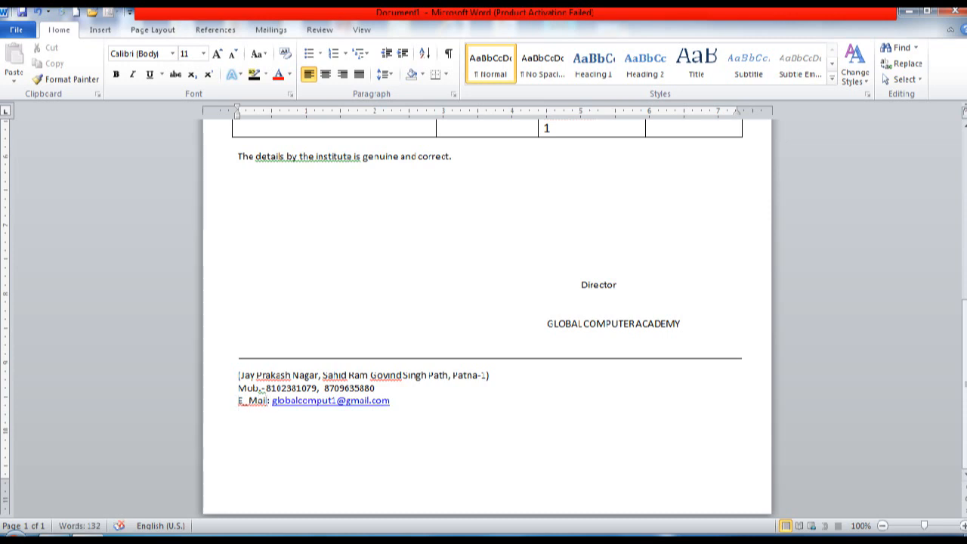
{"action": "key", "text": "ctrl+shift+End"}
{"action": "key", "text": "shift+Up"}
{"action": "key", "text": "shift+Up"}
{"action": "key", "text": "shift+Up"}
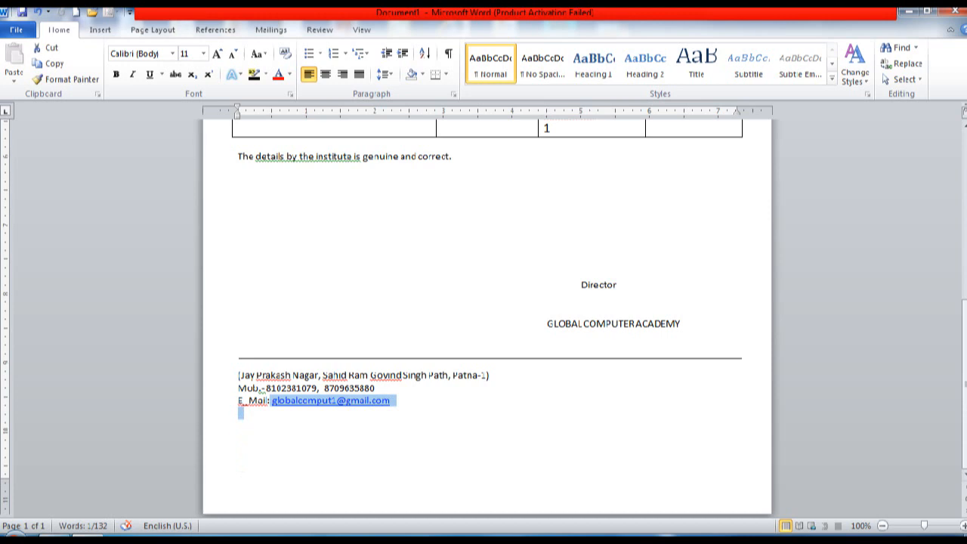
Step: Centre the three-line footer address block
{"action": "left_click", "coordinate": [294, 74]}
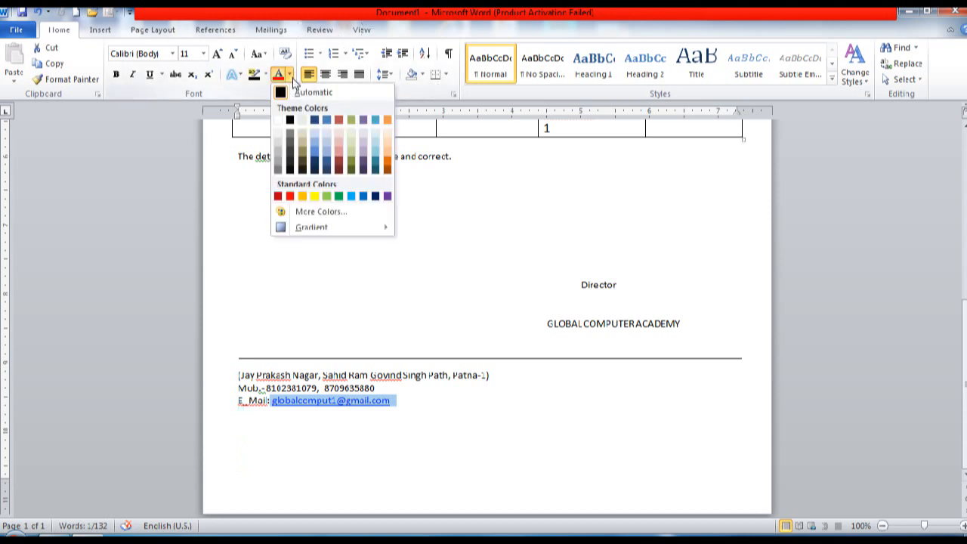
{"action": "left_click", "coordinate": [290, 123]}
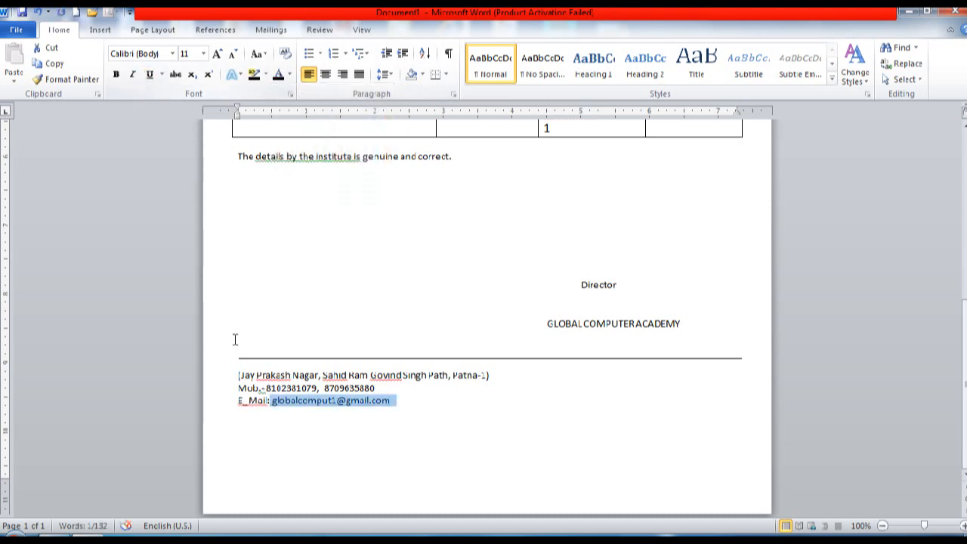
{"action": "left_click", "coordinate": [245, 423]}
{"action": "left_click_drag", "start_coordinate": [220, 377], "coordinate": [218, 416]}
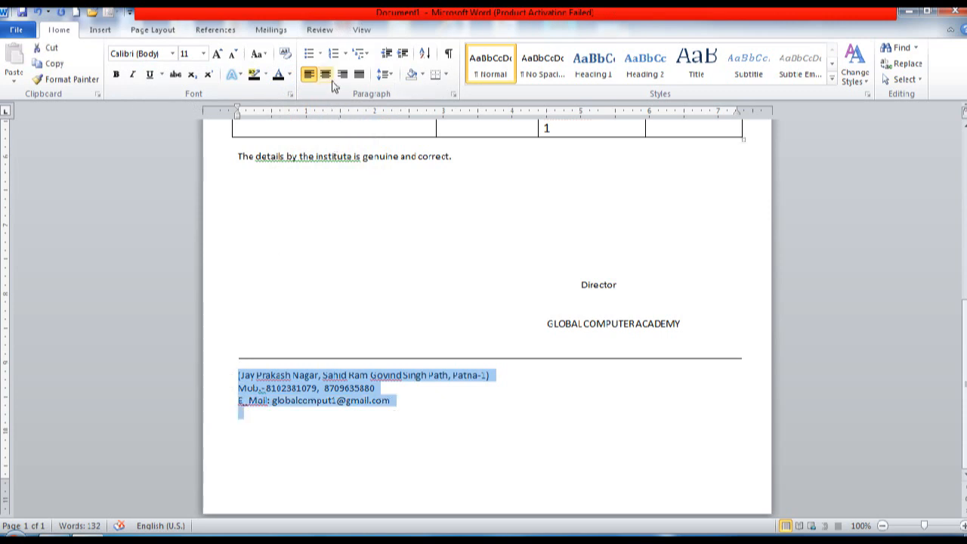
{"action": "left_click", "coordinate": [328, 77]}
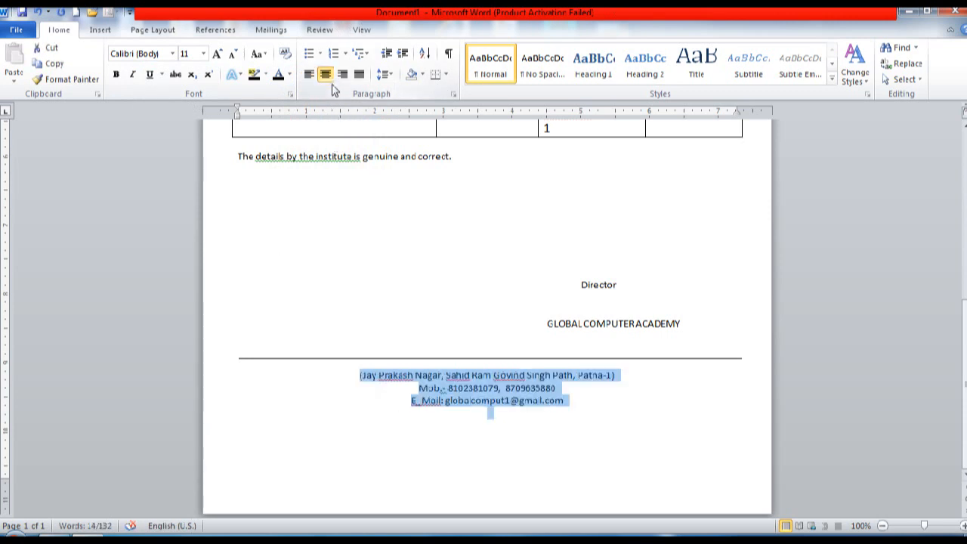
{"action": "left_click", "coordinate": [390, 315]}
Step: Centre the four letterhead lines at the top of the letter
{"action": "key", "text": "ctrl+Home"}
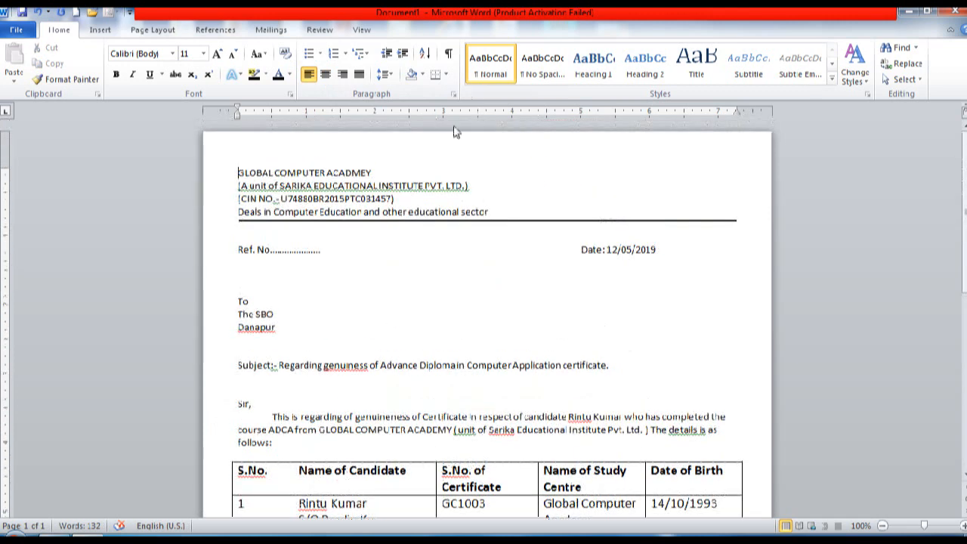
{"action": "left_click_drag", "start_coordinate": [217, 179], "coordinate": [219, 213]}
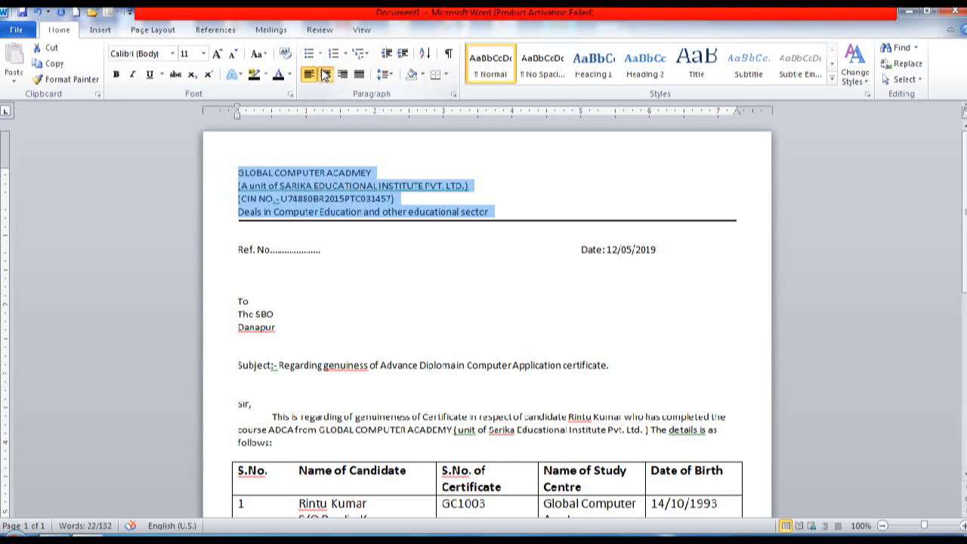
{"action": "left_click", "coordinate": [325, 74]}
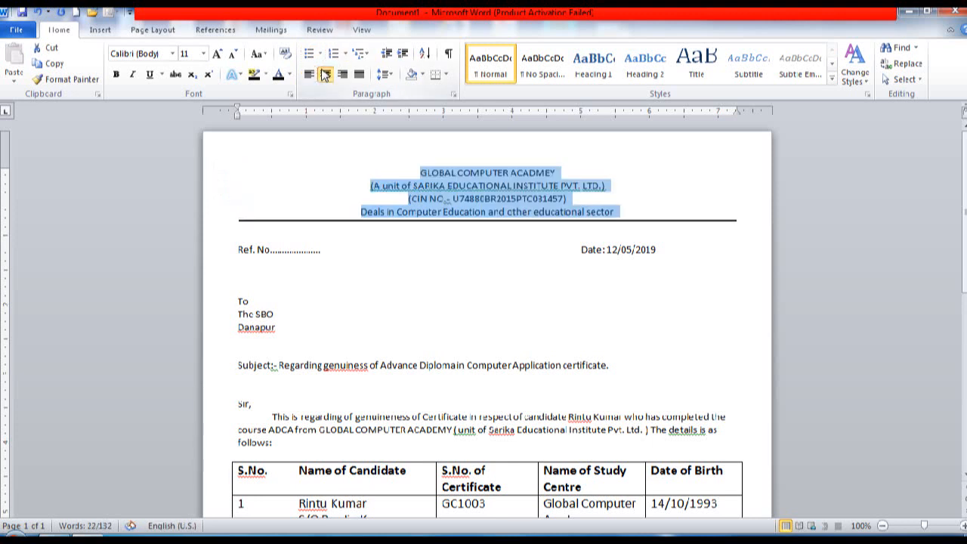
{"action": "left_click", "coordinate": [207, 173]}
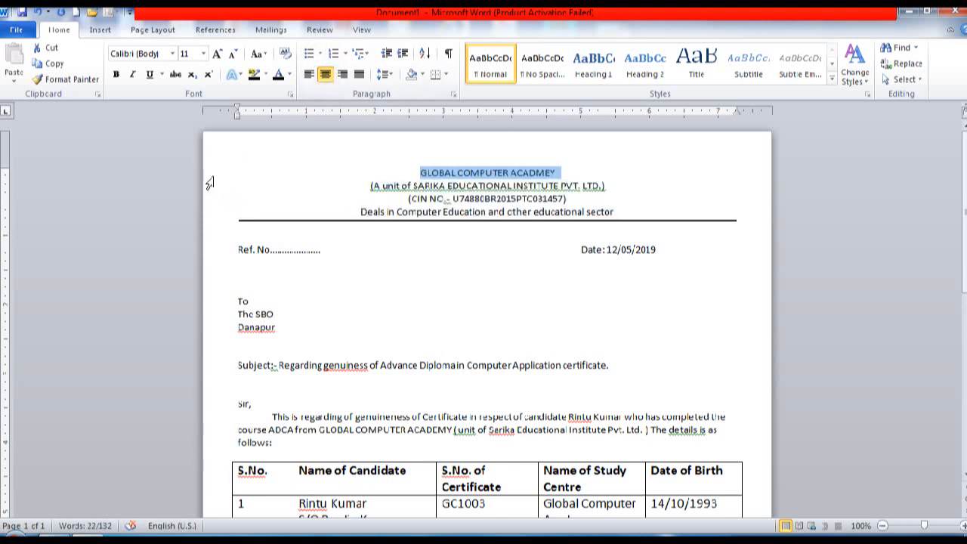
Step: Make the GLOBAL COMPUTER ACADMEY title 36 pt, red and bold on one line
{"action": "left_click", "coordinate": [216, 54]}
{"action": "left_click", "coordinate": [216, 53]}
{"action": "left_click", "coordinate": [216, 54]}
{"action": "left_click", "coordinate": [216, 53]}
{"action": "left_click", "coordinate": [216, 54]}
{"action": "left_click", "coordinate": [216, 54]}
{"action": "left_click", "coordinate": [216, 54]}
{"action": "left_click", "coordinate": [216, 54]}
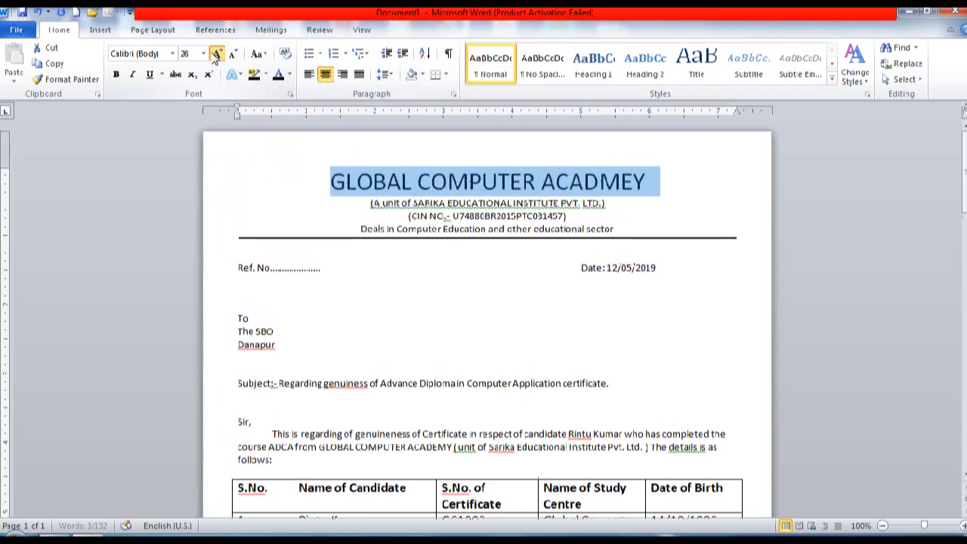
{"action": "left_click", "coordinate": [216, 54]}
{"action": "left_click", "coordinate": [216, 54]}
{"action": "left_click", "coordinate": [216, 53]}
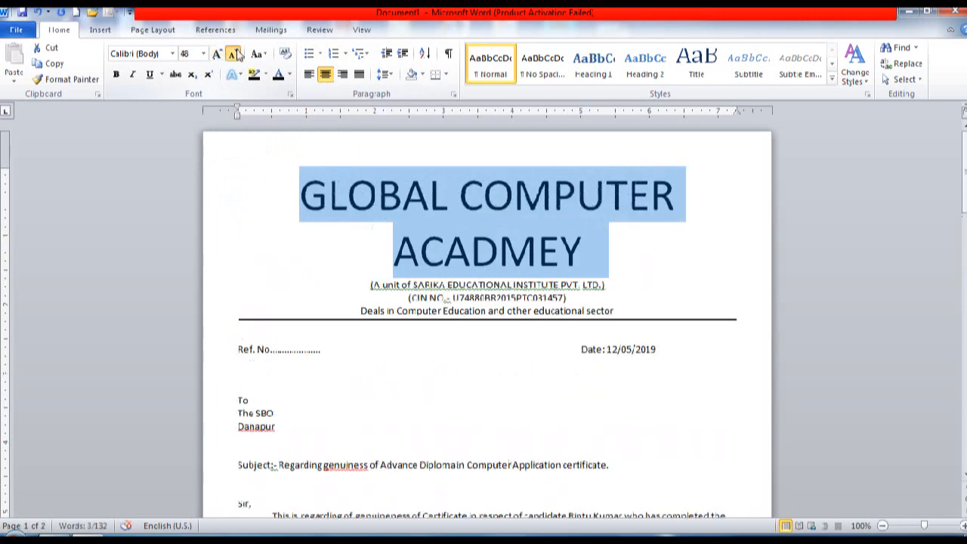
{"action": "left_click", "coordinate": [232, 54]}
{"action": "left_click", "coordinate": [290, 75]}
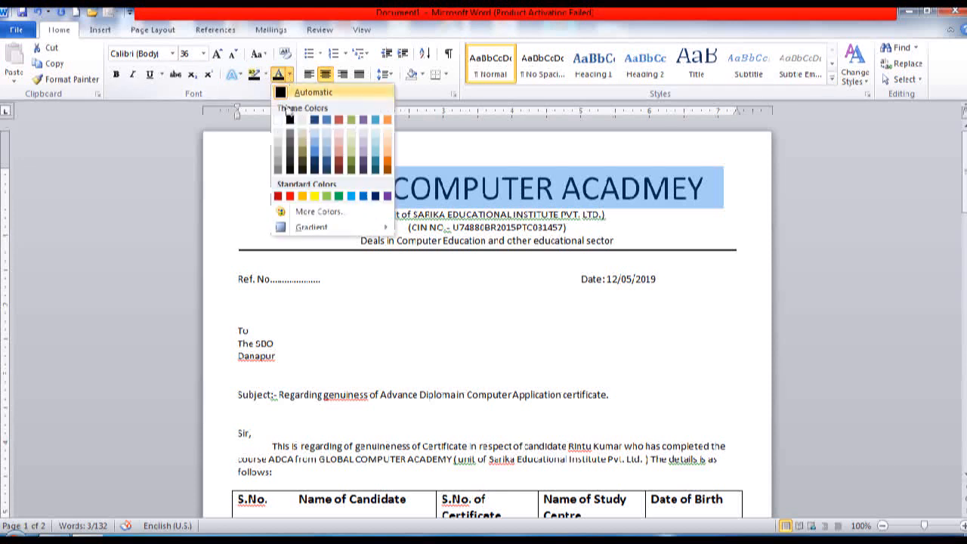
{"action": "left_click", "coordinate": [289, 196]}
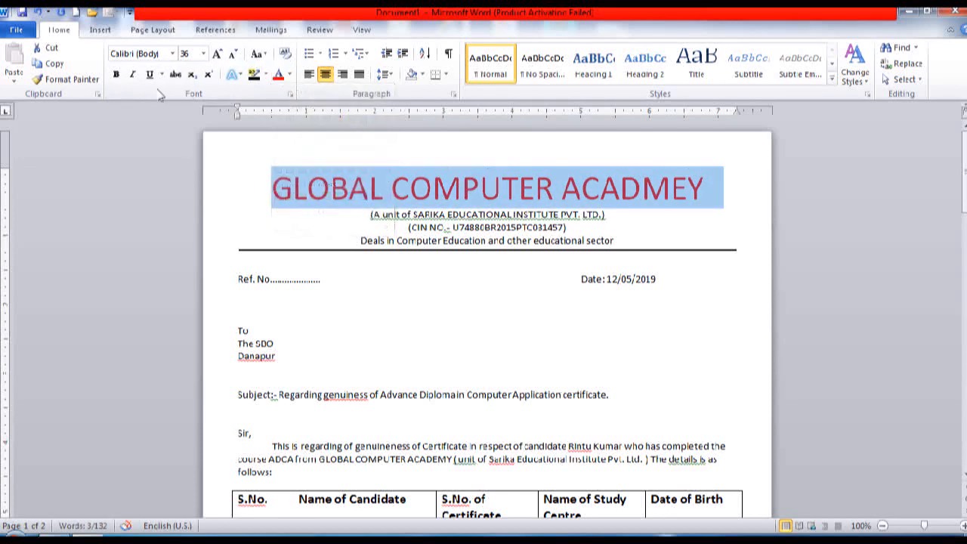
{"action": "left_click", "coordinate": [117, 74]}
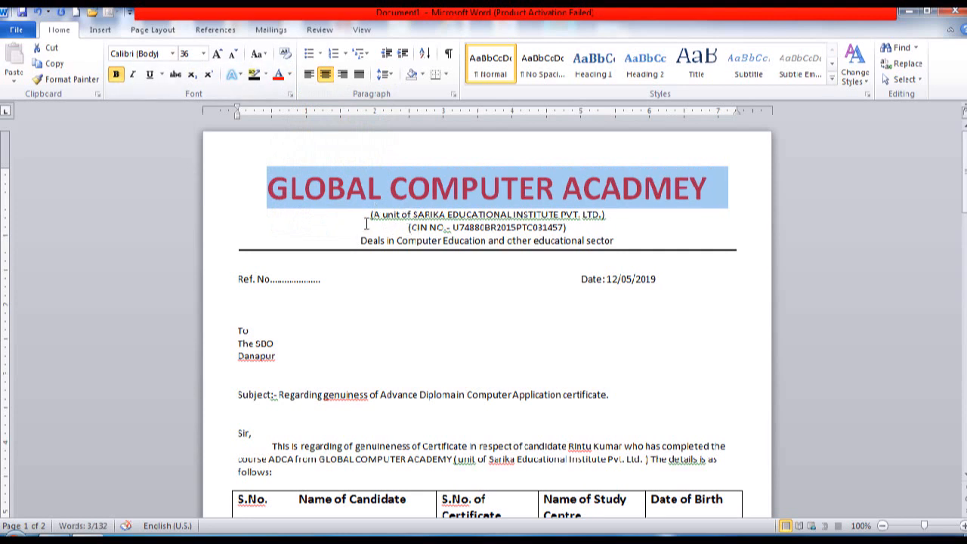
{"action": "left_click", "coordinate": [223, 228]}
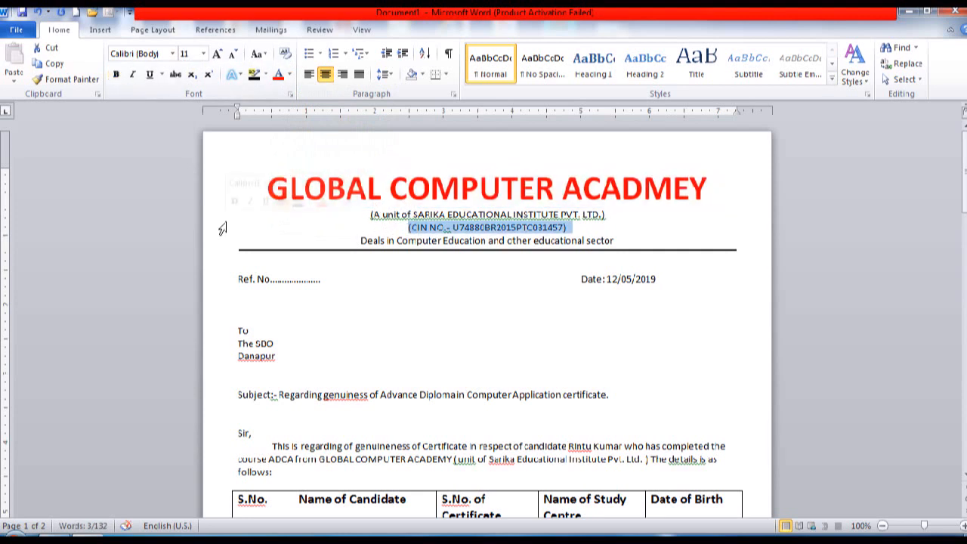
Step: Enlarge the parent-institute, CIN number and Deals in Computer Education lines to 14 pt
{"action": "left_click", "coordinate": [221, 215]}
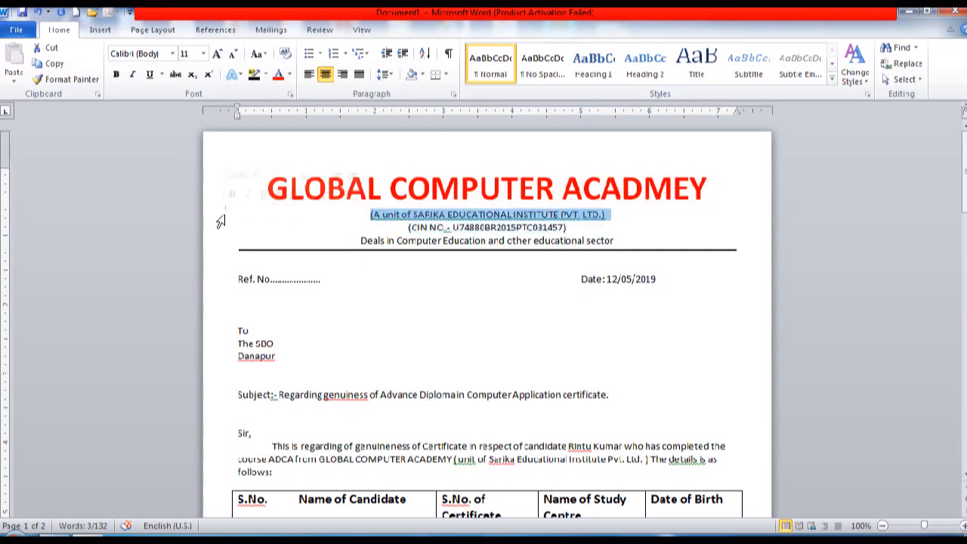
{"action": "left_click", "coordinate": [219, 54]}
{"action": "left_click", "coordinate": [219, 53]}
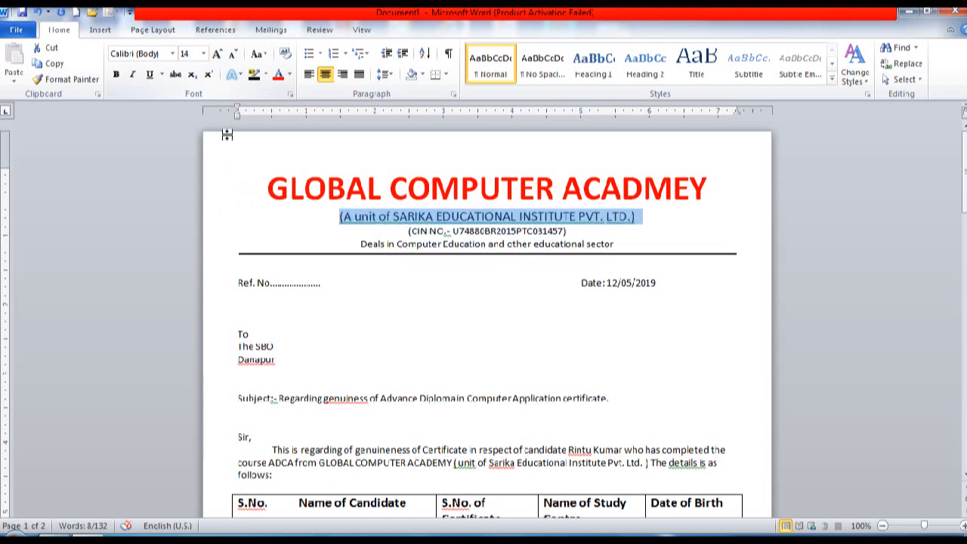
{"action": "left_click", "coordinate": [208, 232]}
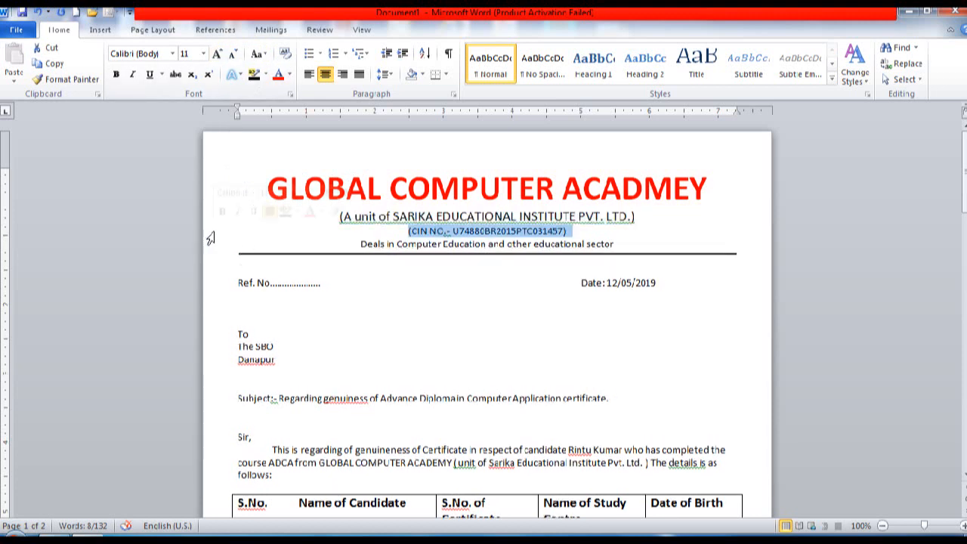
{"action": "left_click", "coordinate": [216, 54]}
{"action": "left_click", "coordinate": [216, 55]}
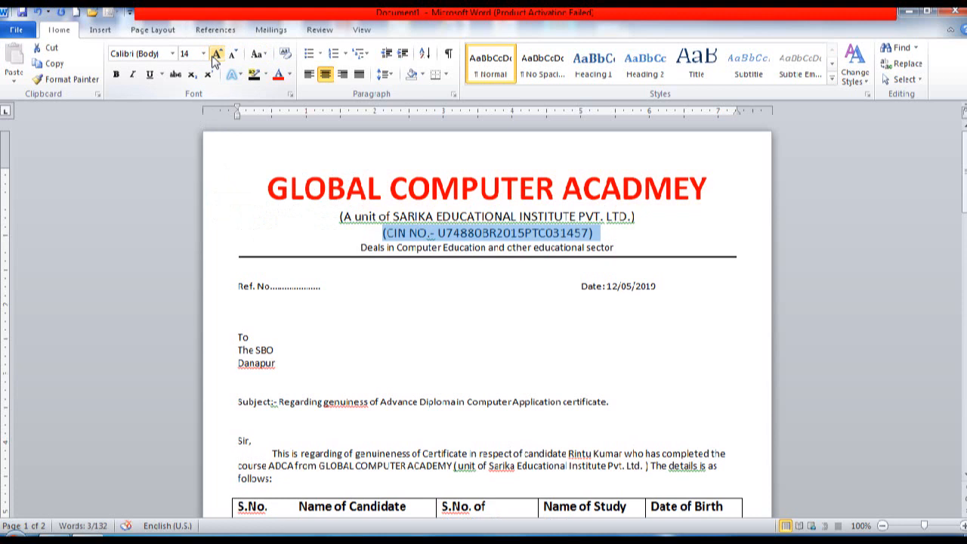
{"action": "left_click", "coordinate": [216, 54]}
{"action": "left_click", "coordinate": [210, 250]}
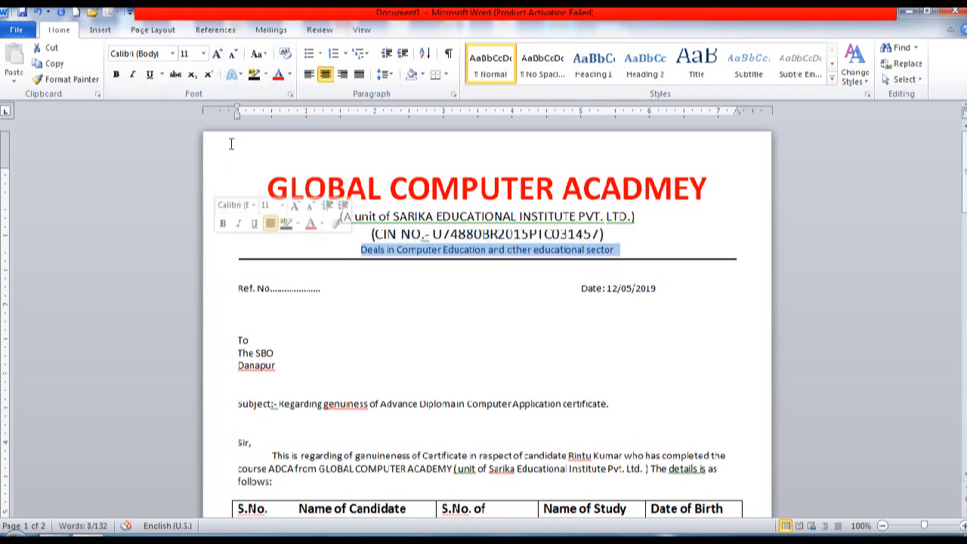
{"action": "left_click", "coordinate": [216, 55]}
{"action": "left_click", "coordinate": [217, 56]}
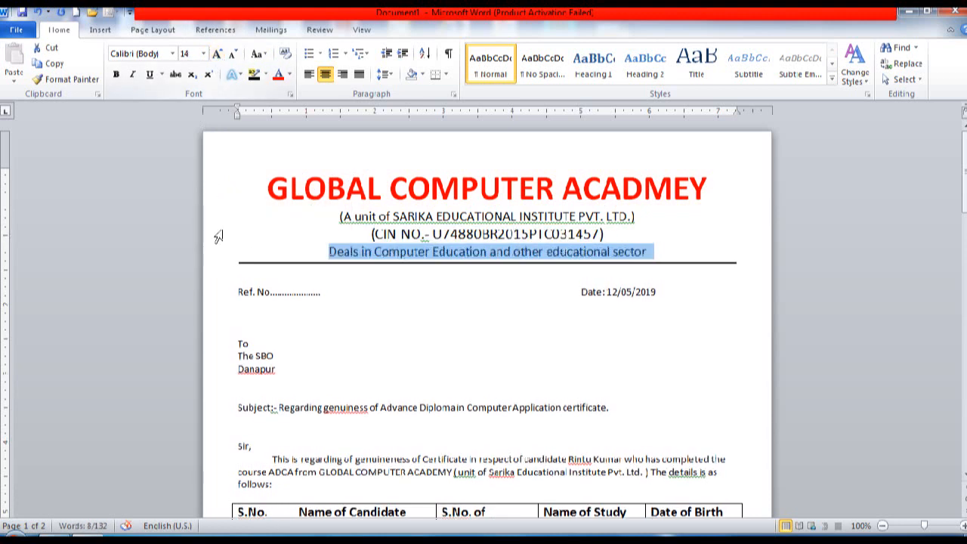
Step: Enlarge the Ref. No/Date line to 14 pt and the recipient address lines to 16 pt
{"action": "left_click", "coordinate": [211, 293]}
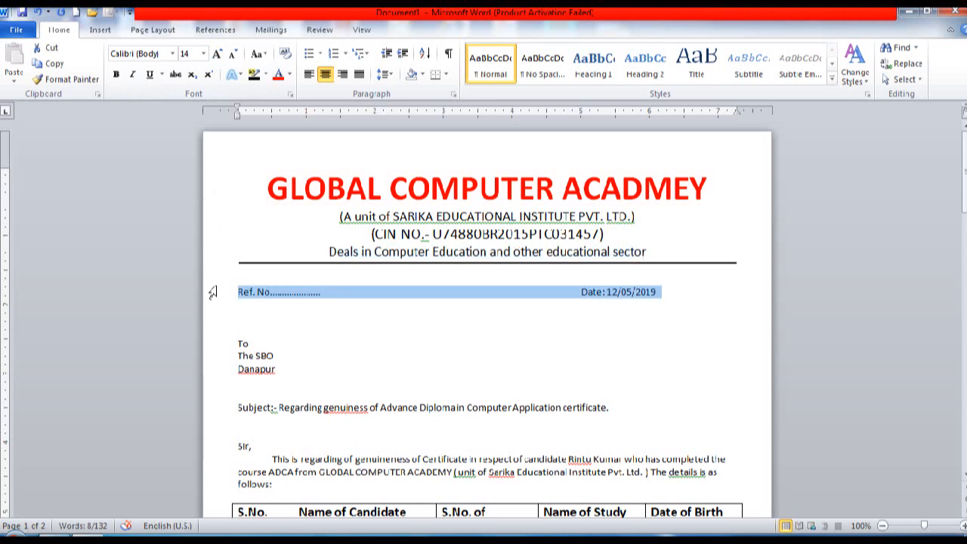
{"action": "left_click", "coordinate": [217, 55]}
{"action": "left_click", "coordinate": [217, 55]}
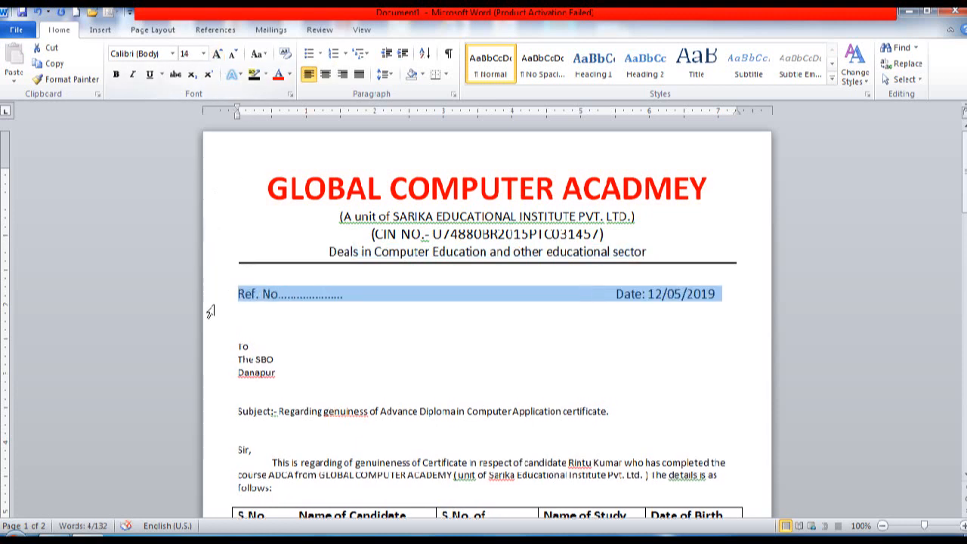
{"action": "left_click_drag", "start_coordinate": [216, 351], "coordinate": [217, 375]}
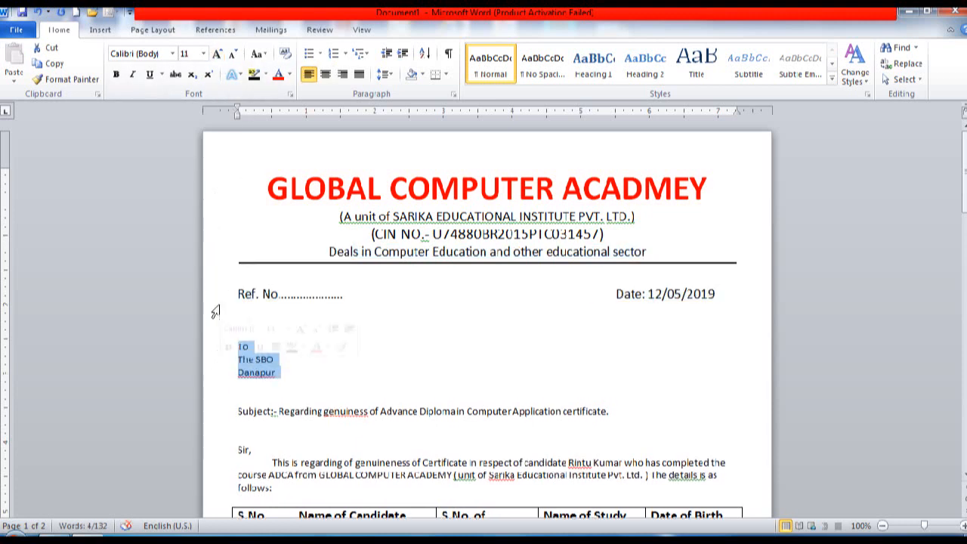
{"action": "left_click", "coordinate": [216, 55]}
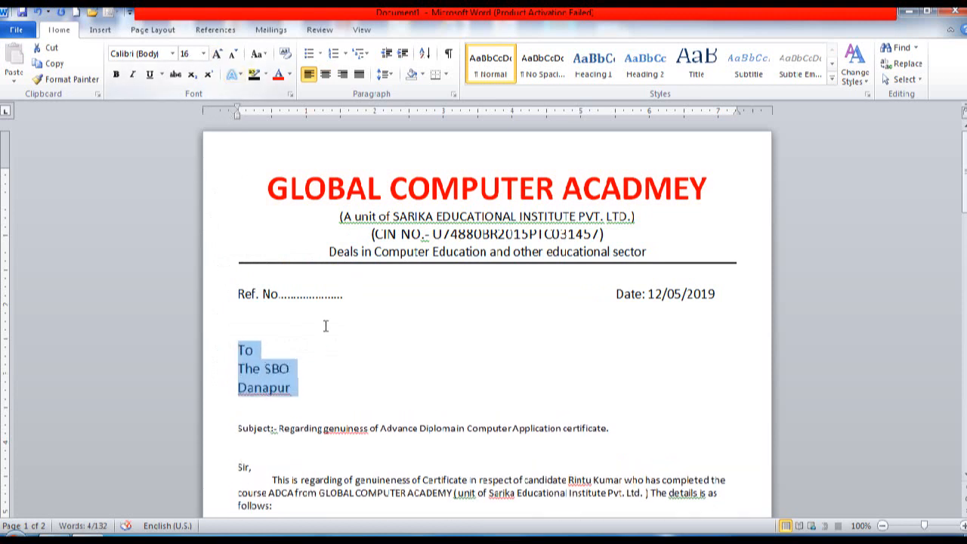
{"action": "left_click", "coordinate": [337, 414]}
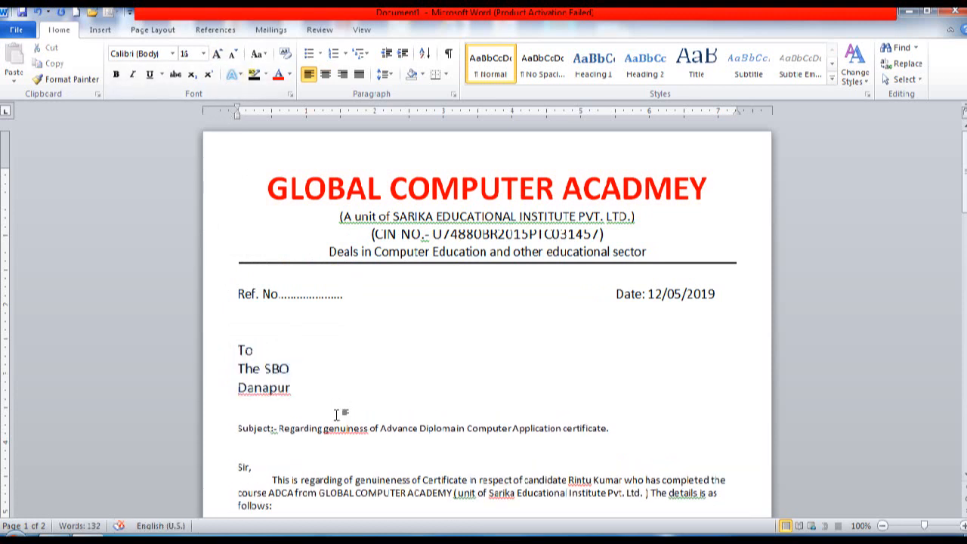
Step: Make the Subject line bold at 14 pt so it fits one line
{"action": "left_click", "coordinate": [217, 432]}
{"action": "left_click", "coordinate": [216, 55]}
{"action": "left_click", "coordinate": [216, 55]}
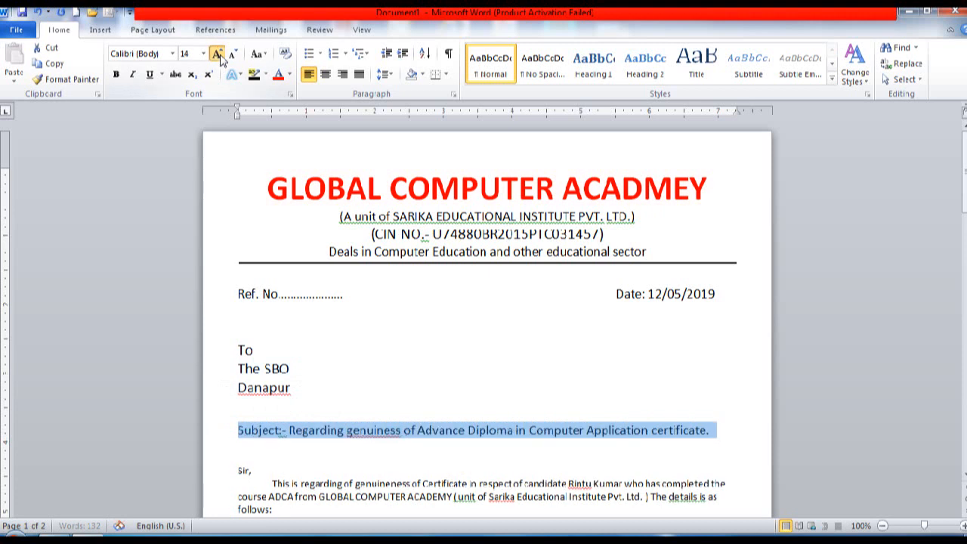
{"action": "left_click", "coordinate": [217, 56]}
{"action": "left_click", "coordinate": [233, 55]}
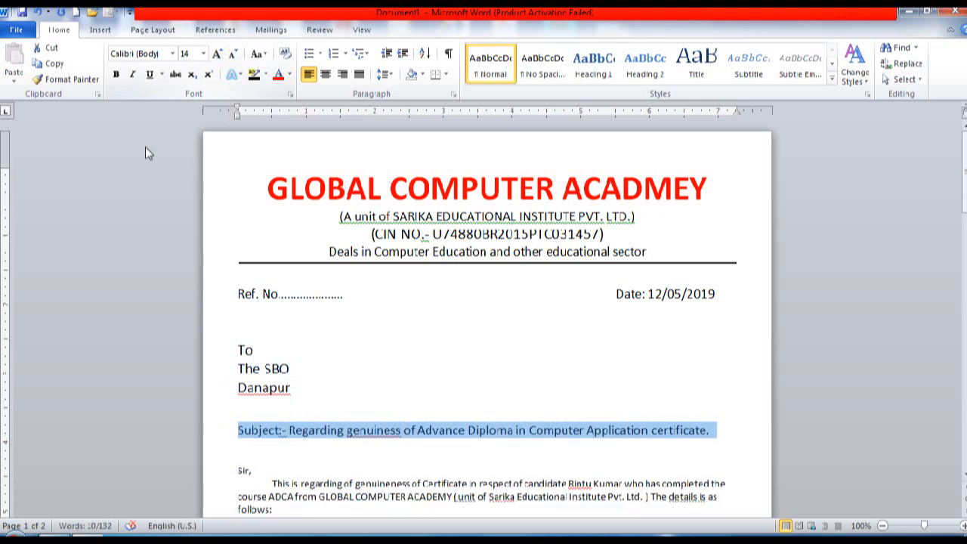
{"action": "left_click", "coordinate": [116, 74]}
{"action": "left_click", "coordinate": [342, 396]}
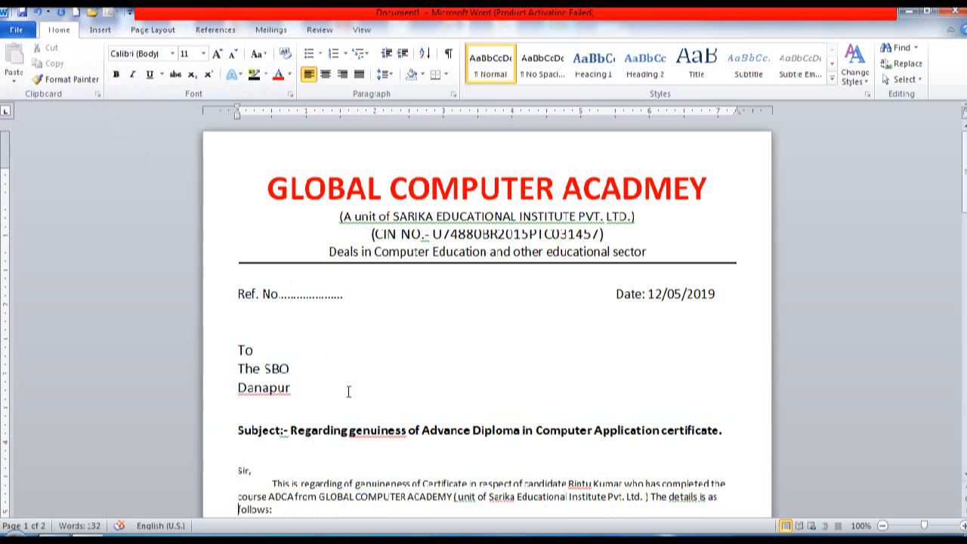
Step: Set the salutation and opening paragraph to 14 pt and justify them
{"action": "scroll", "coordinate": [348, 391], "scroll_direction": "down", "scroll_amount": 5}
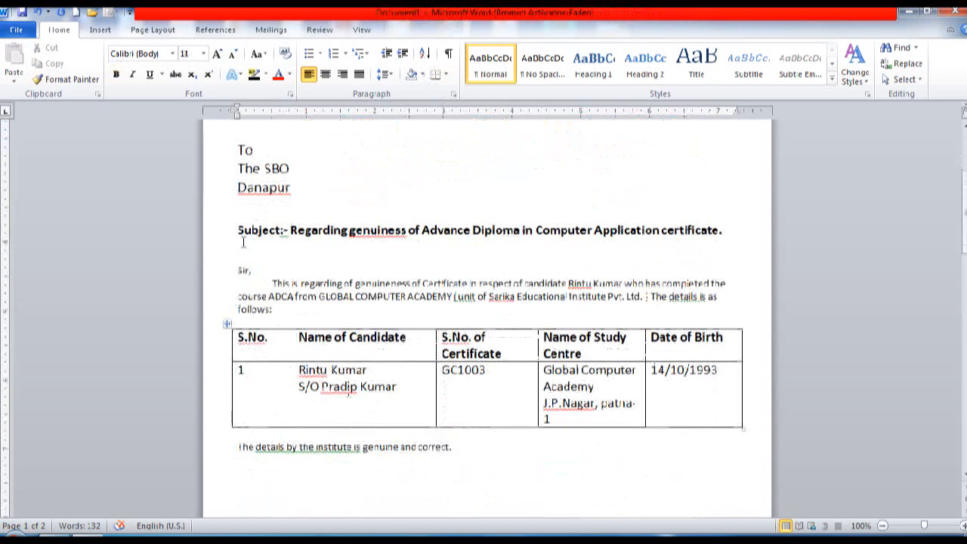
{"action": "left_click_drag", "start_coordinate": [211, 270], "coordinate": [210, 310]}
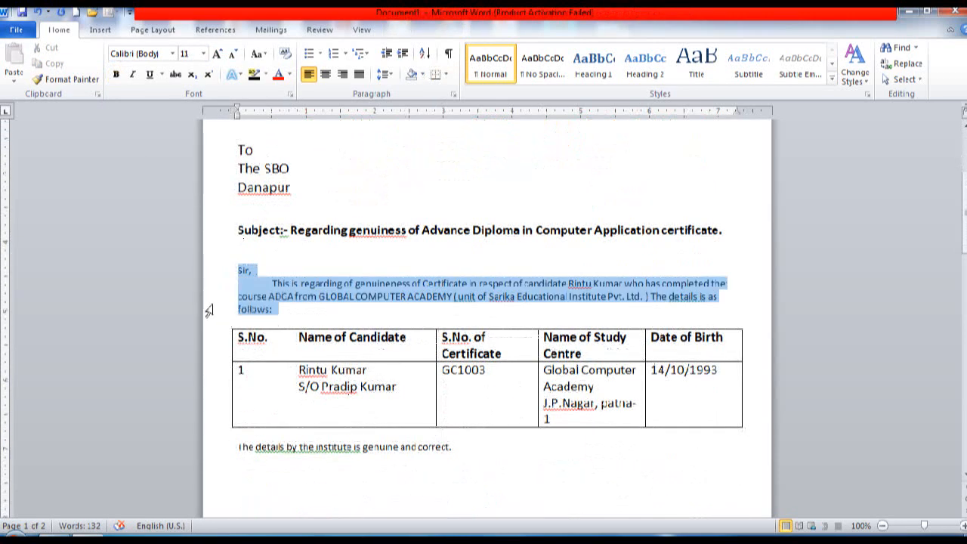
{"action": "left_click", "coordinate": [217, 54]}
{"action": "left_click", "coordinate": [217, 54]}
{"action": "left_click", "coordinate": [218, 54]}
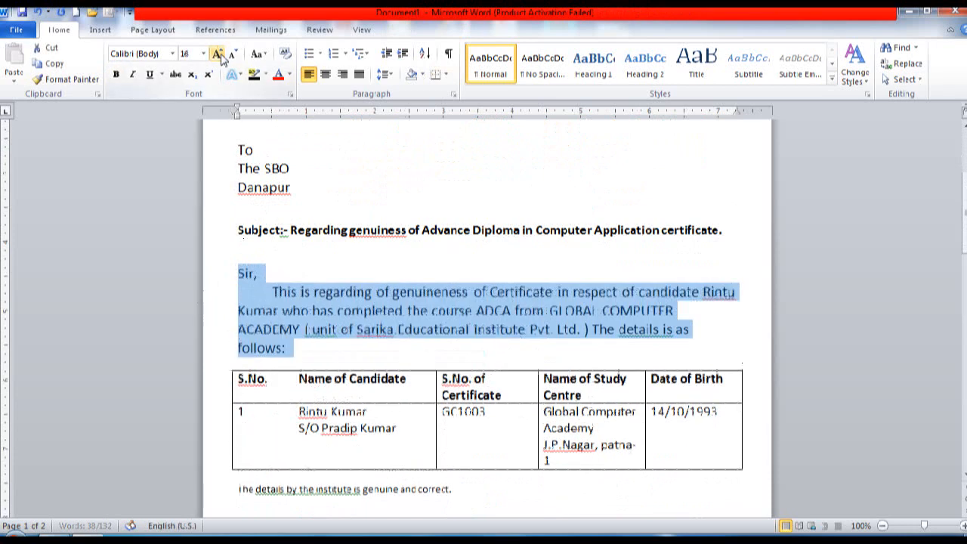
{"action": "left_click", "coordinate": [232, 54]}
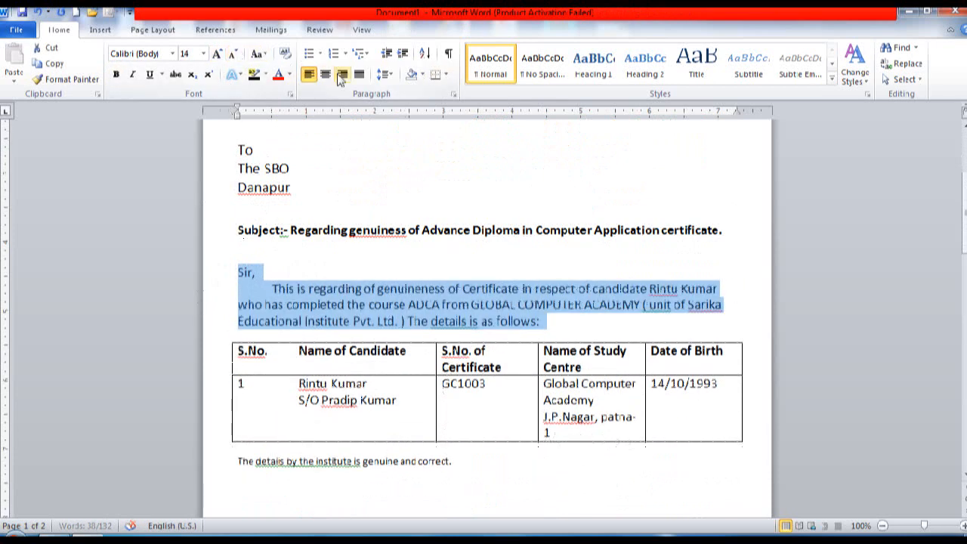
{"action": "left_click", "coordinate": [359, 79]}
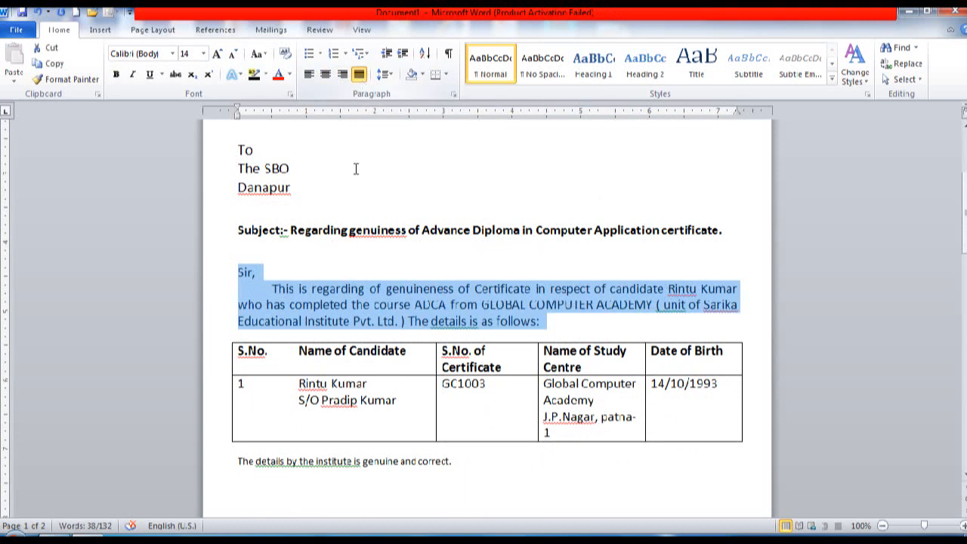
{"action": "left_click", "coordinate": [227, 337]}
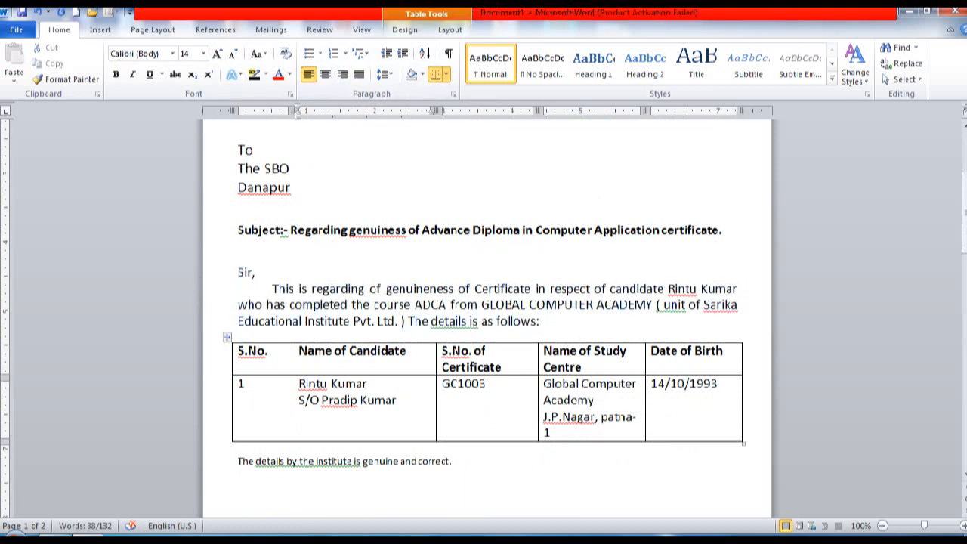
Step: Enlarge the genuine-and-correct confirmation line below the table to 14 pt
{"action": "left_click", "coordinate": [218, 470]}
{"action": "left_click", "coordinate": [217, 55]}
{"action": "left_click", "coordinate": [217, 55]}
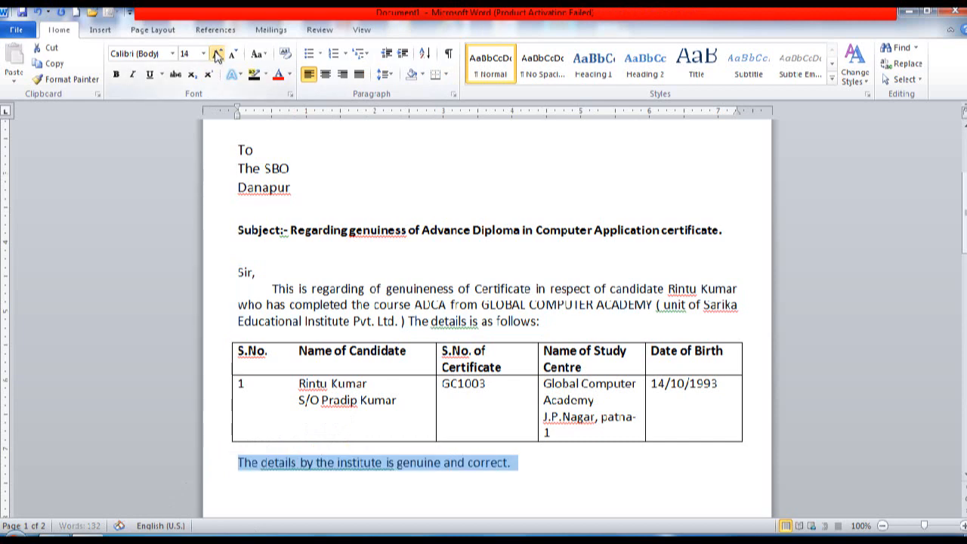
{"action": "left_click", "coordinate": [298, 400]}
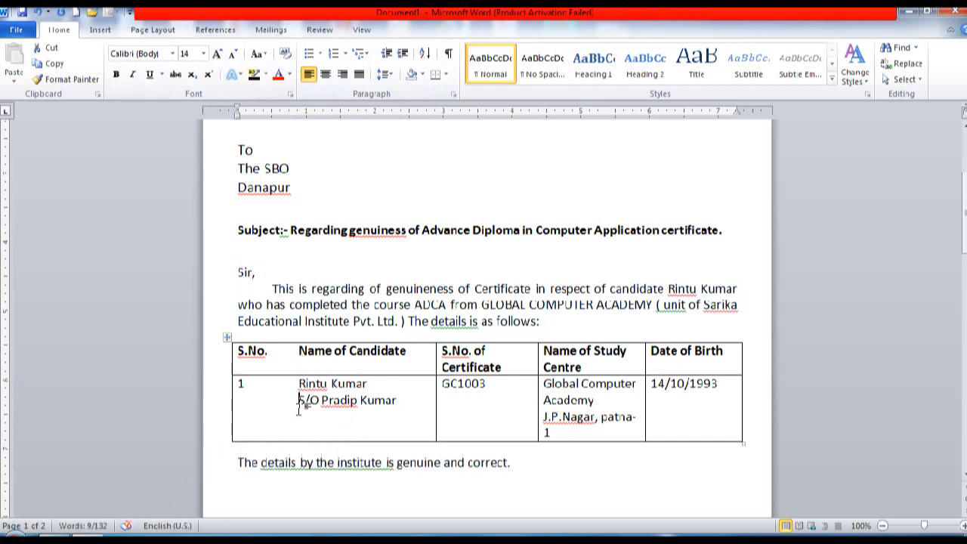
{"action": "left_click", "coordinate": [292, 494]}
{"action": "scroll", "coordinate": [292, 494], "scroll_direction": "down", "scroll_amount": 8}
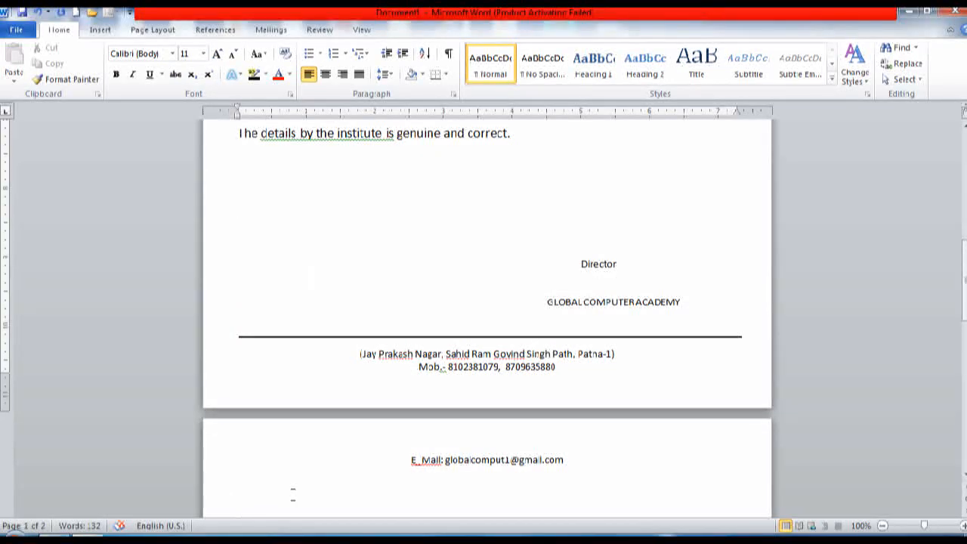
Step: Delete blank lines above Director and after the footer to drop page 2, keeping one line above the rule
{"action": "key", "text": "Delete"}
{"action": "key", "text": "Delete"}
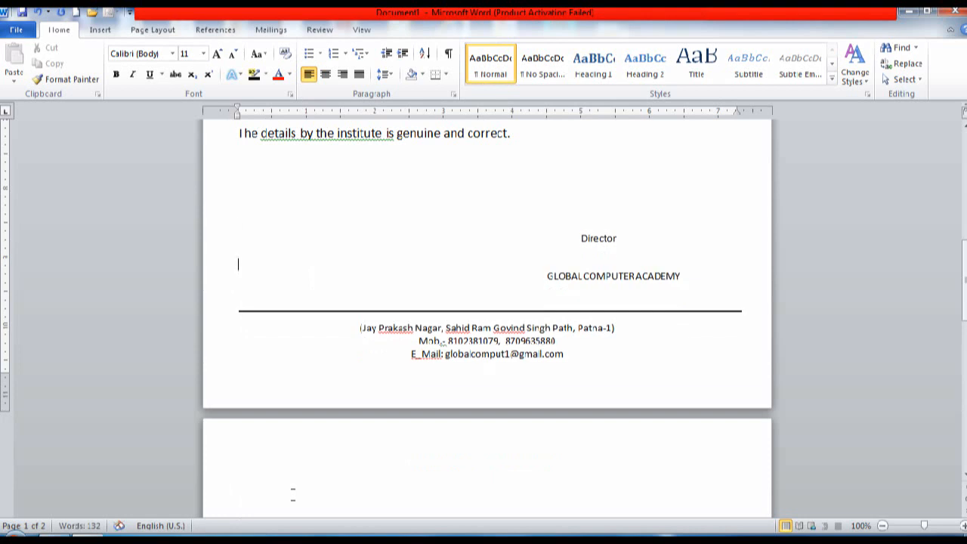
{"action": "key", "text": "ctrl+e"}
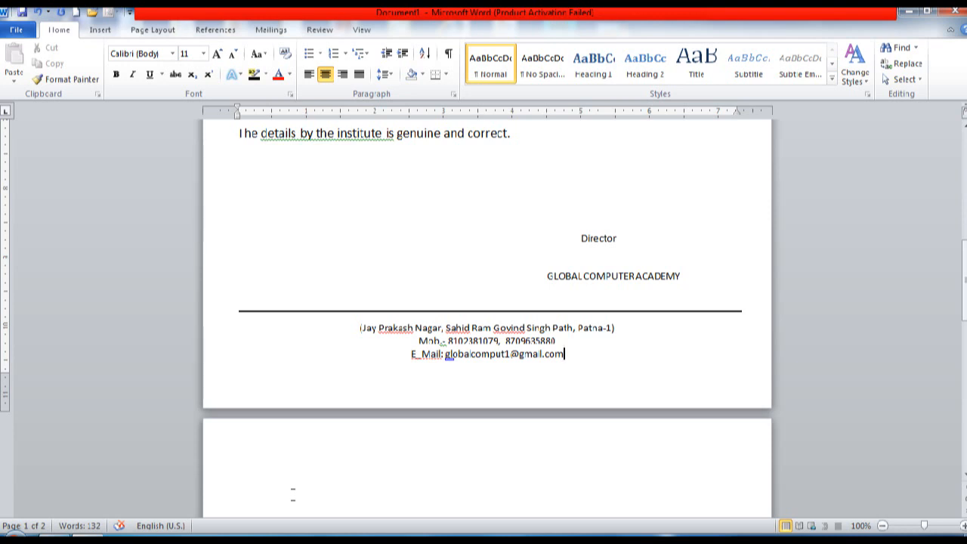
{"action": "key", "text": "Delete"}
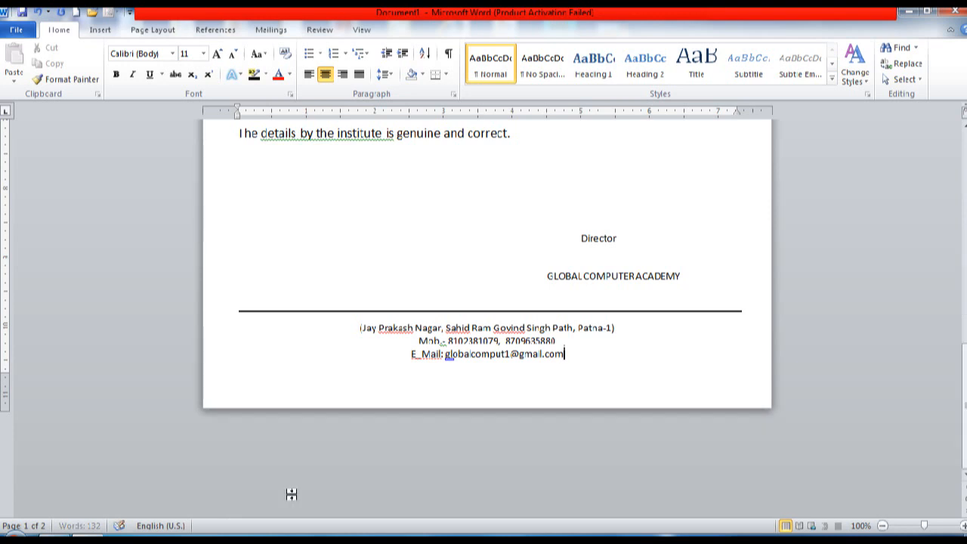
{"action": "key", "text": "Up"}
{"action": "key", "text": "Up"}
{"action": "key", "text": "Up"}
{"action": "key", "text": "Up"}
{"action": "key", "text": "Up"}
{"action": "key", "text": "Up"}
{"action": "key", "text": "Up"}
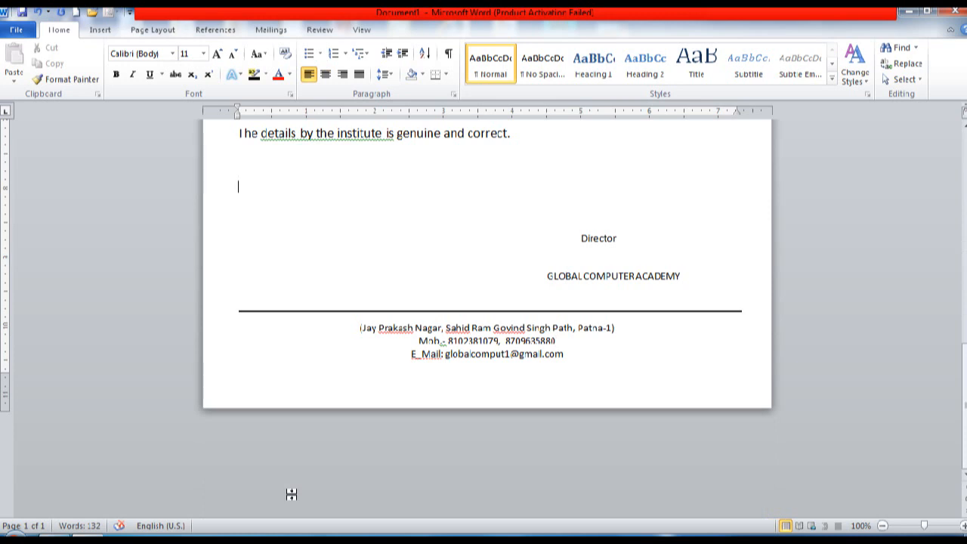
{"action": "key", "text": "Delete"}
{"action": "key", "text": "Delete"}
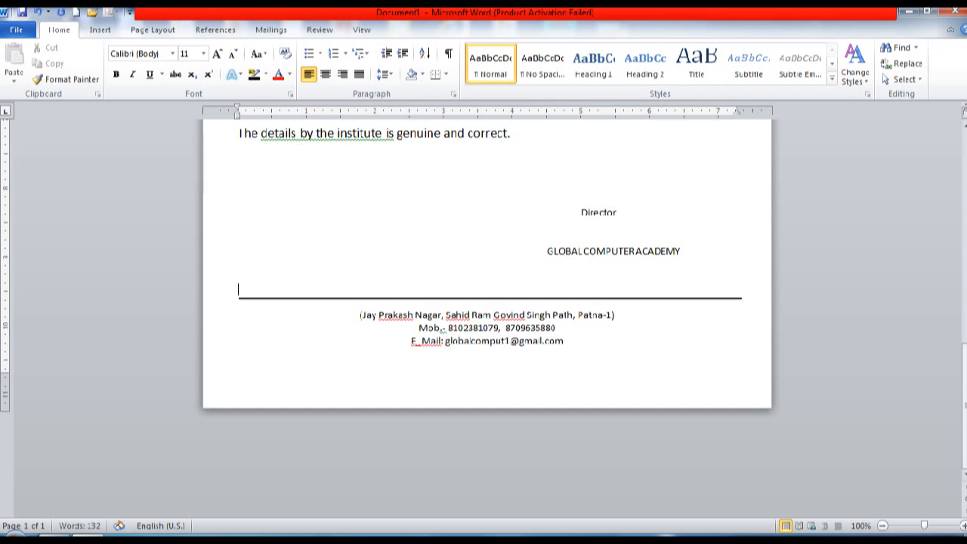
{"action": "key", "text": "Return"}
{"action": "scroll", "coordinate": [487, 302], "scroll_direction": "up", "scroll_amount": 3}
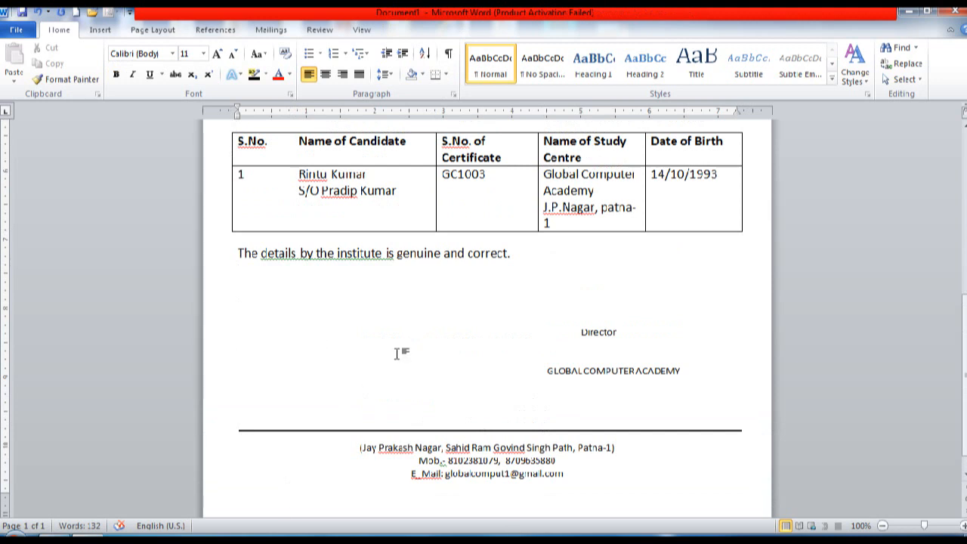
Step: Make the GLOBAL COMPUTER ACADEMY signature line bold
{"action": "left_click_drag", "start_coordinate": [545, 372], "coordinate": [683, 373]}
{"action": "left_click", "coordinate": [116, 74]}
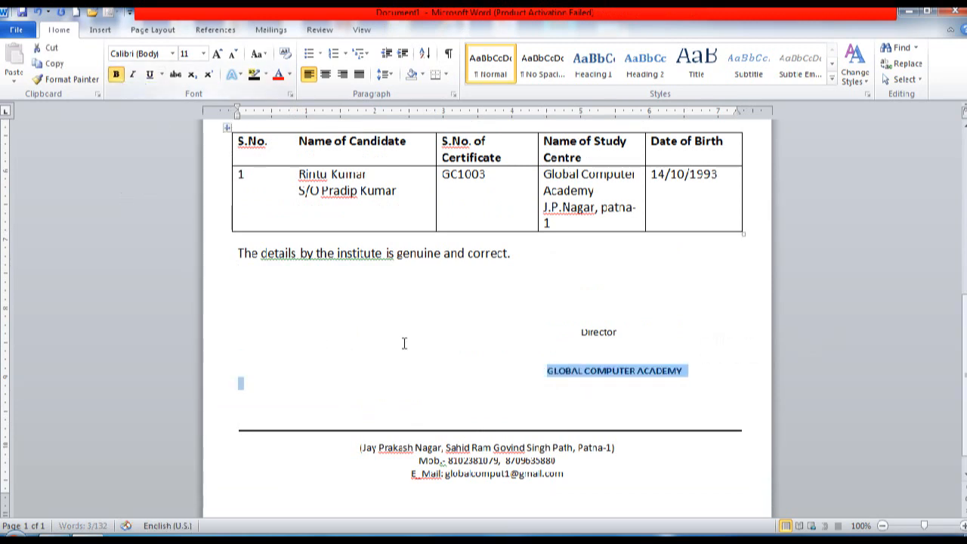
{"action": "left_click", "coordinate": [485, 325]}
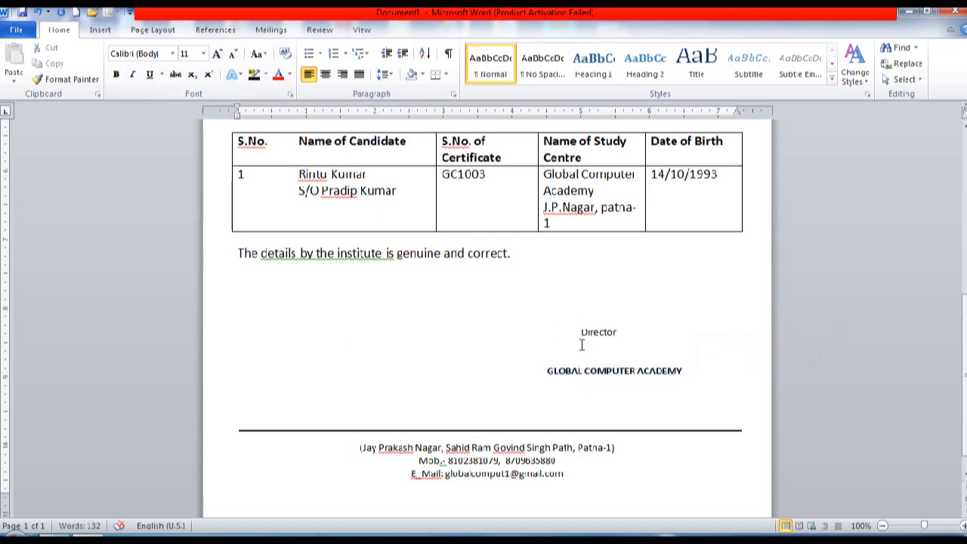
Step: Review the finished letter from the letterhead down to the footer
{"action": "key", "text": "ctrl+Home"}
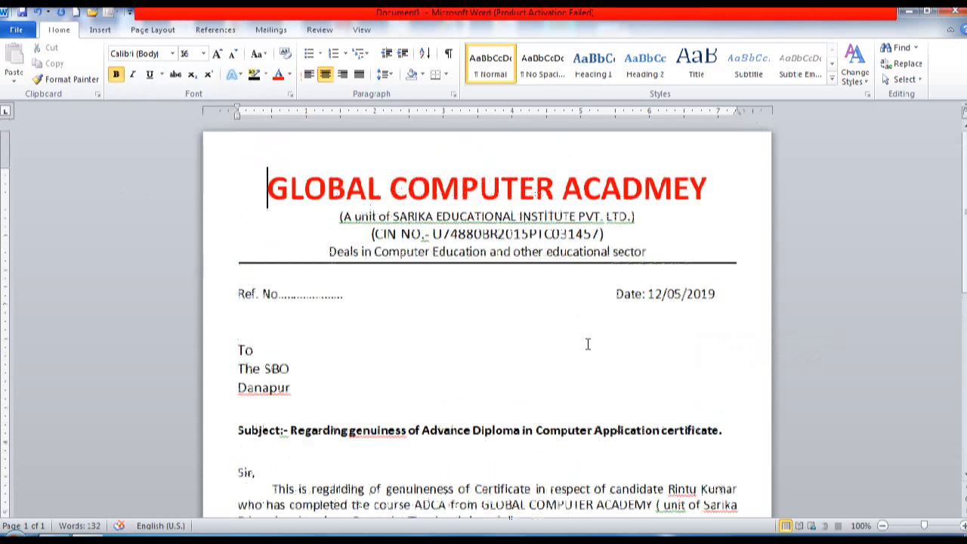
{"action": "key", "text": "ctrl+End"}
{"action": "key", "text": "ctrl+Home"}
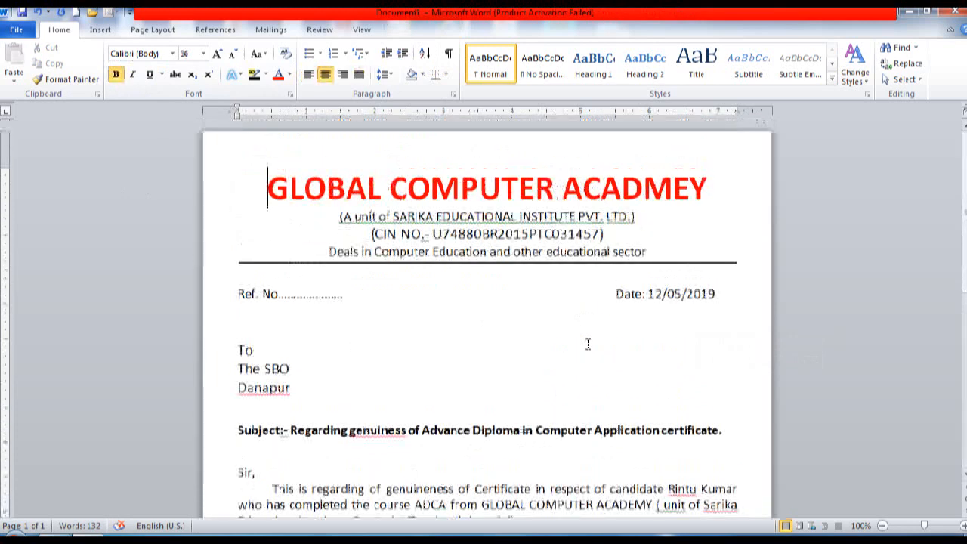
{"action": "key", "text": "ctrl+End"}
{"action": "key", "text": "ctrl+Home"}
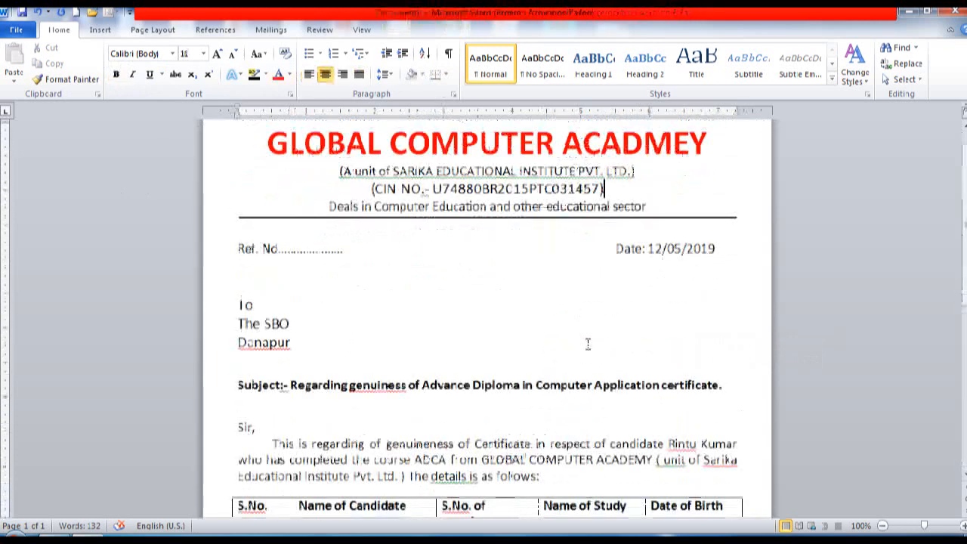
{"action": "key", "text": "End"}
{"action": "key", "text": "ctrl+End"}
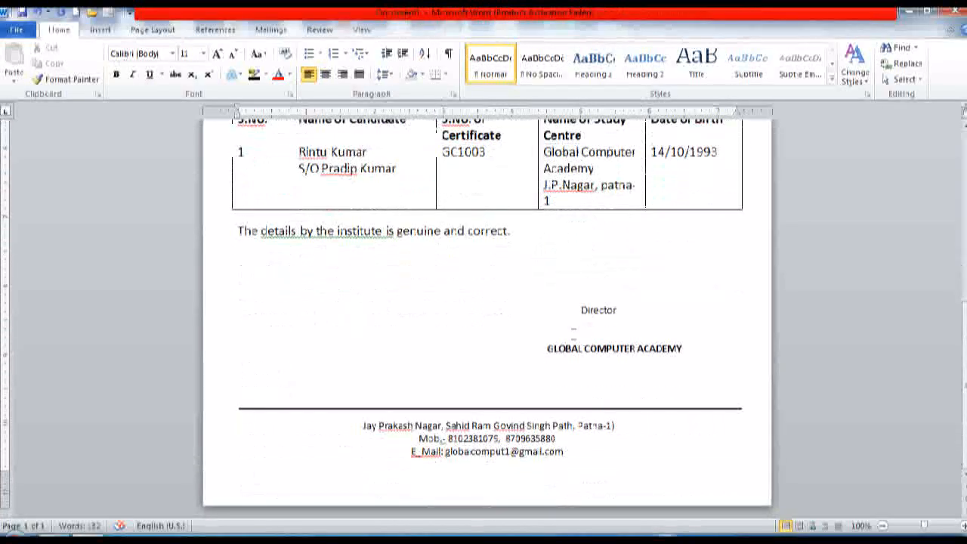
Step: Show the finished one-page letter in print preview from the File menu's Print page
{"action": "left_click", "coordinate": [16, 30]}
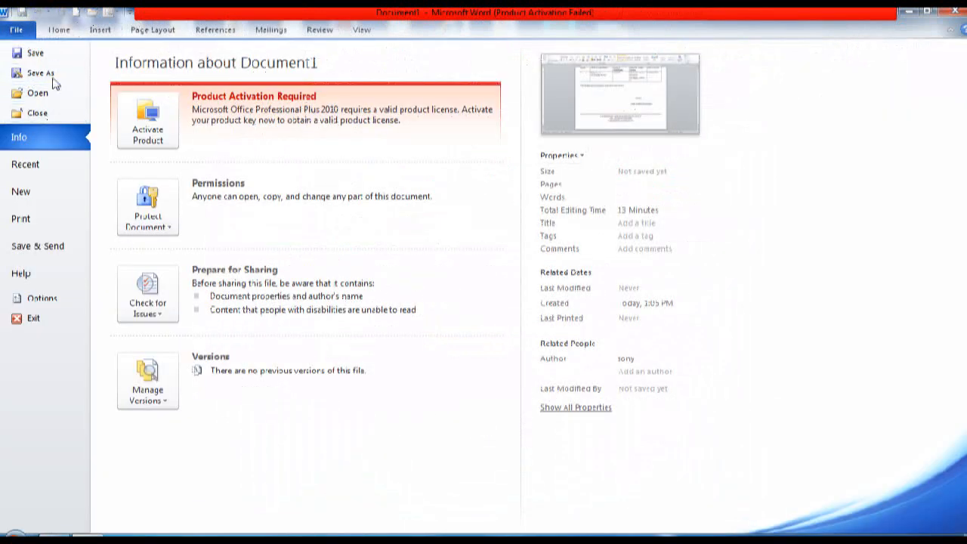
{"action": "left_click", "coordinate": [23, 219]}
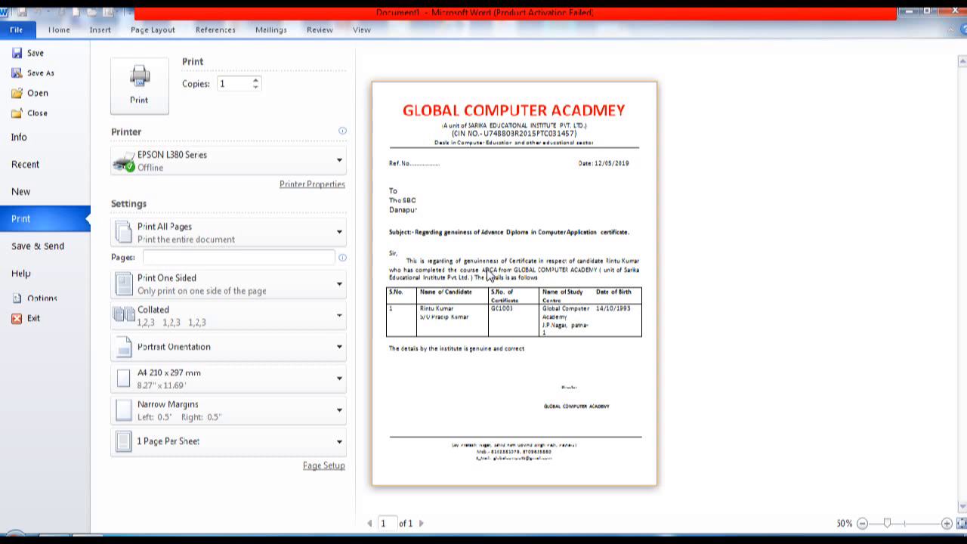
Step: Exit the Backstage print preview and return to editing the one-page letter
{"action": "key", "text": "Escape"}
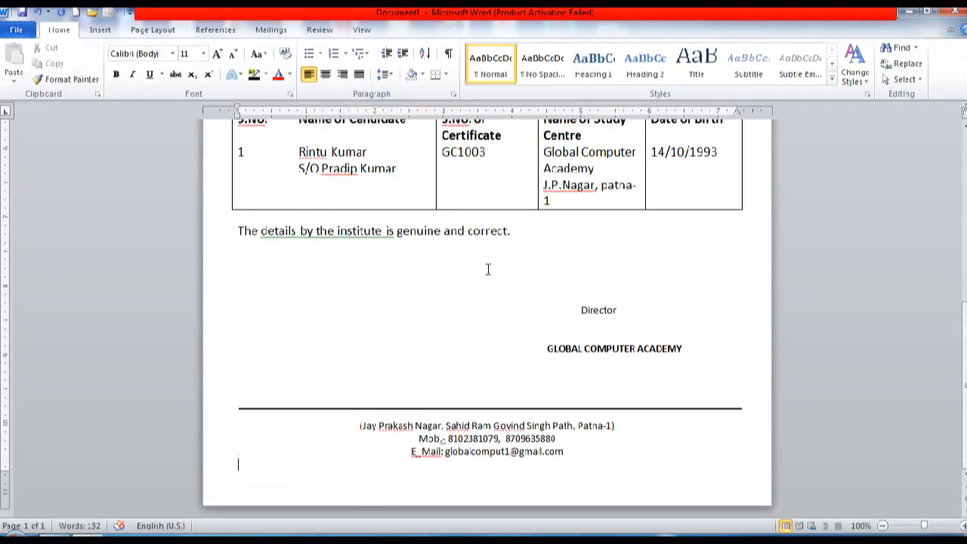
Step: Return to the letterhead, place the cursor on the CIN NO. line, and start inserting a picture
{"action": "key", "text": "ctrl+Home"}
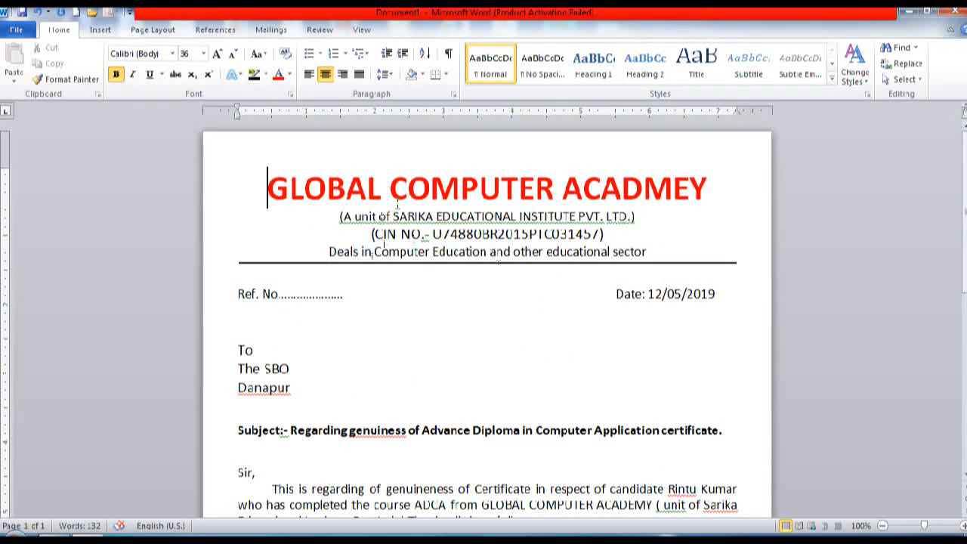
{"action": "left_click", "coordinate": [239, 226]}
{"action": "left_click", "coordinate": [94, 31]}
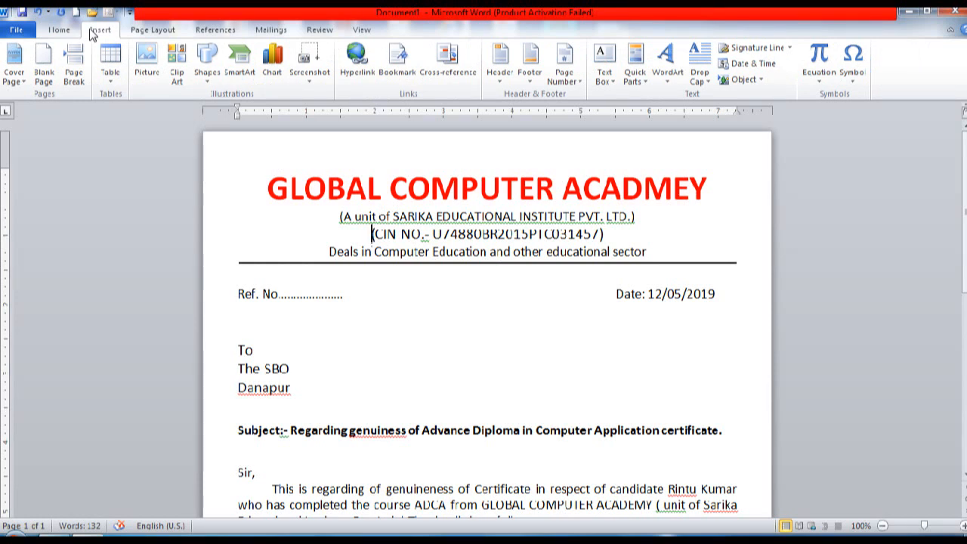
Step: Look for the logo on drive global (D:), checking the sd and images folders first
{"action": "left_click", "coordinate": [138, 56]}
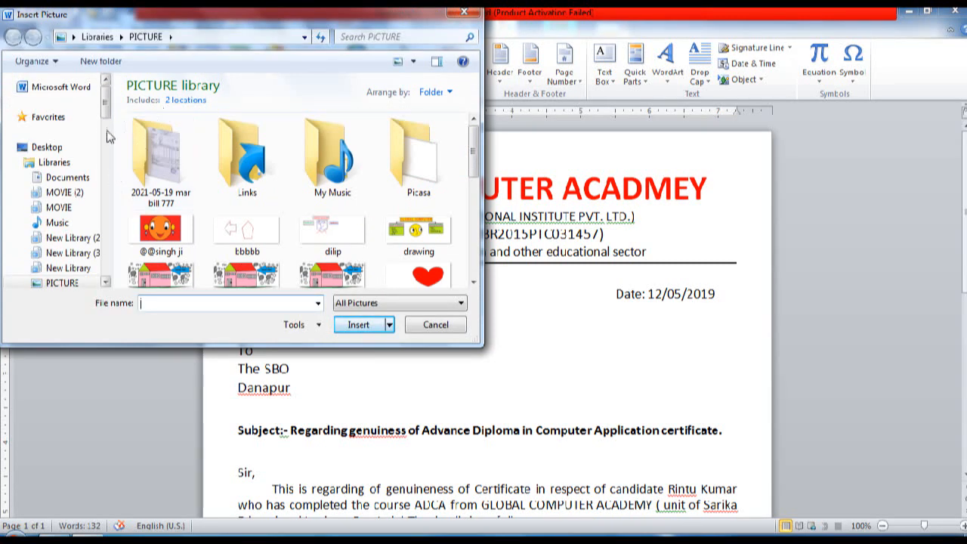
{"action": "left_click_drag", "start_coordinate": [107, 114], "coordinate": [107, 175]}
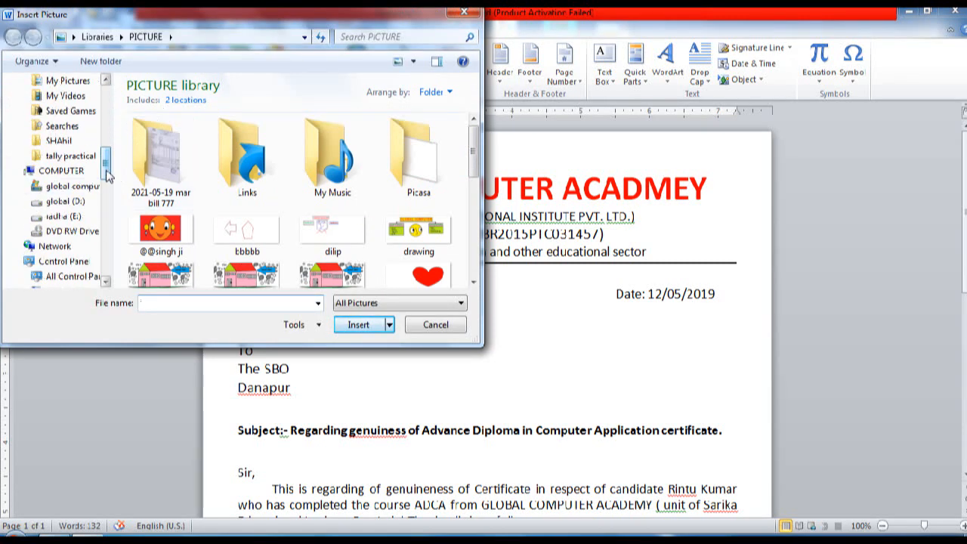
{"action": "left_click", "coordinate": [83, 201]}
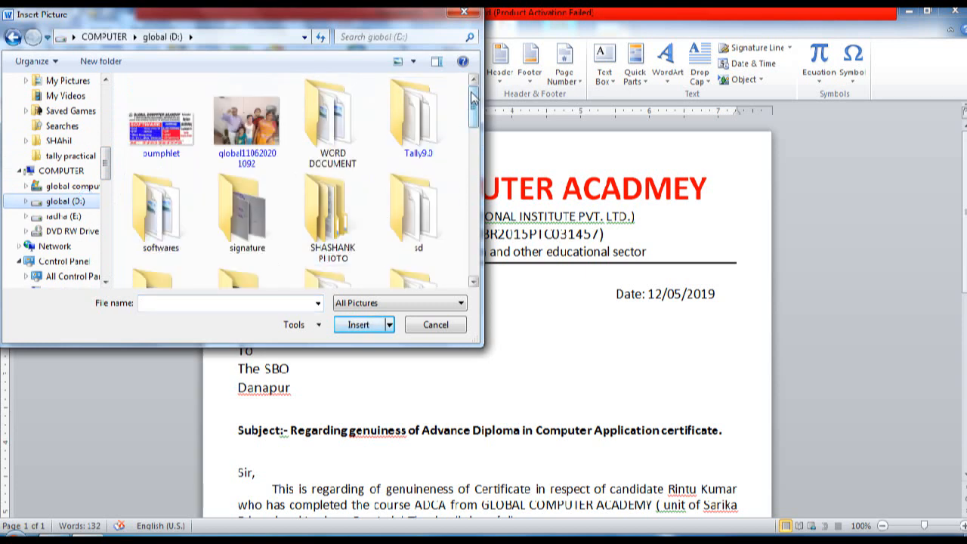
{"action": "mouse_move", "coordinate": [472, 96]}
{"action": "left_mouse_down"}
{"action": "mouse_move", "coordinate": [473, 125]}
{"action": "mouse_move", "coordinate": [472, 98]}
{"action": "left_mouse_up"}
{"action": "double_click", "coordinate": [420, 130]}
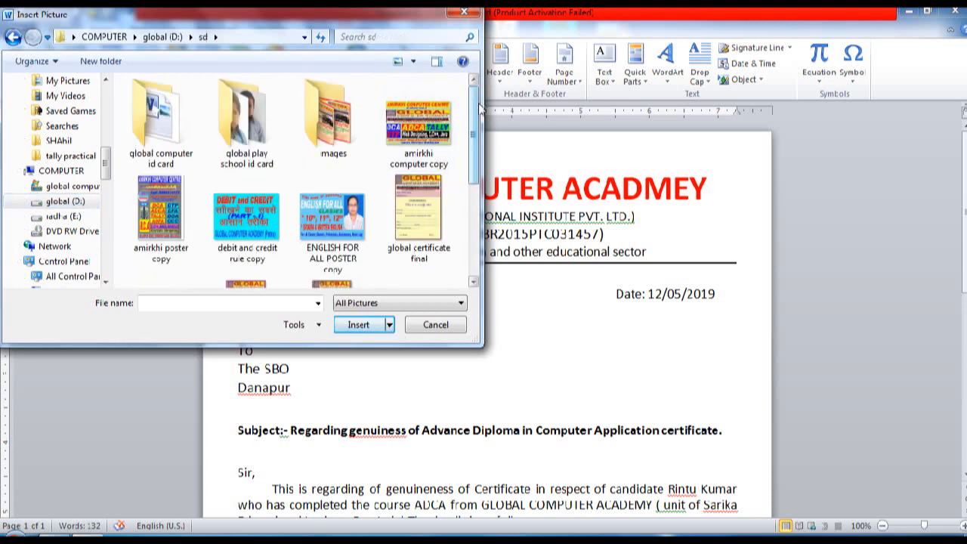
{"action": "left_click_drag", "start_coordinate": [479, 108], "coordinate": [466, 197]}
{"action": "scroll", "coordinate": [462, 210], "scroll_direction": "up", "scroll_amount": 5}
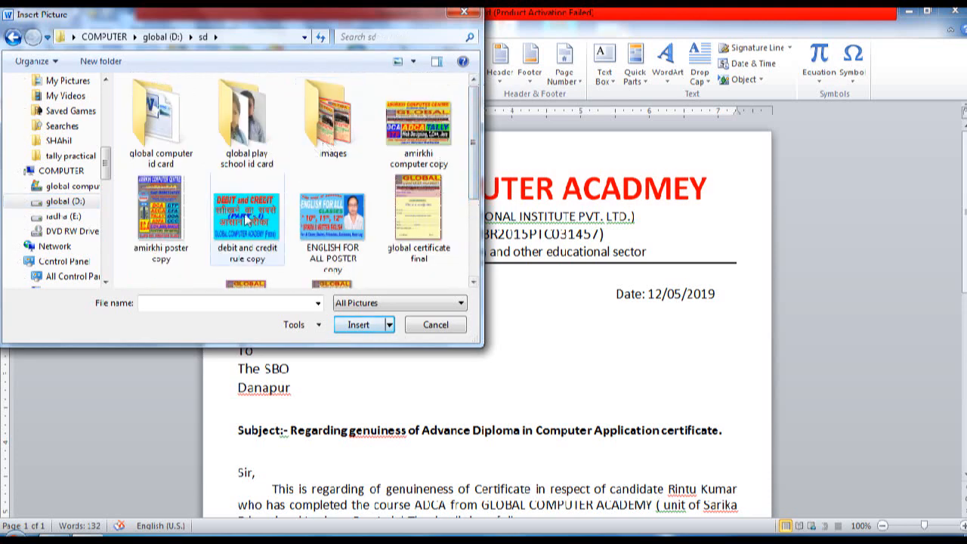
{"action": "double_click", "coordinate": [321, 129]}
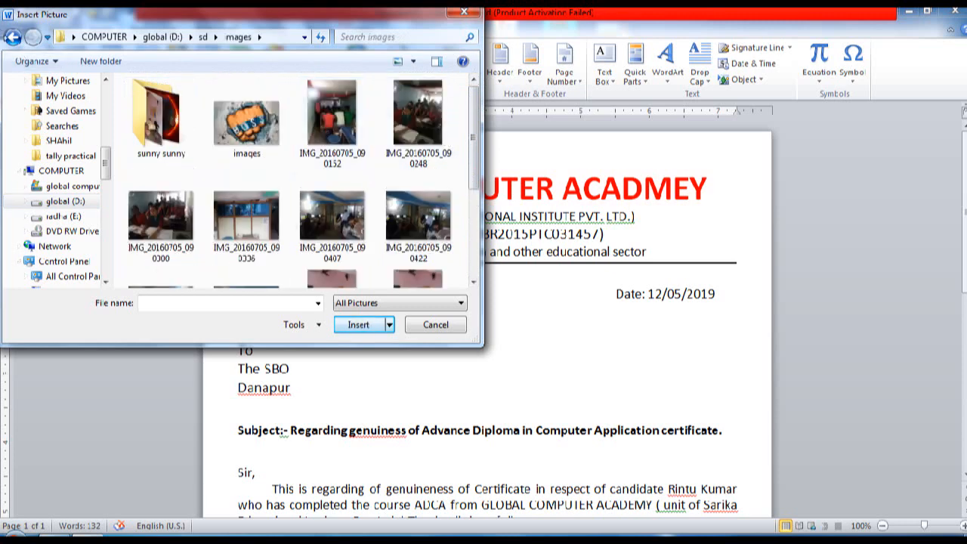
{"action": "left_click", "coordinate": [12, 37]}
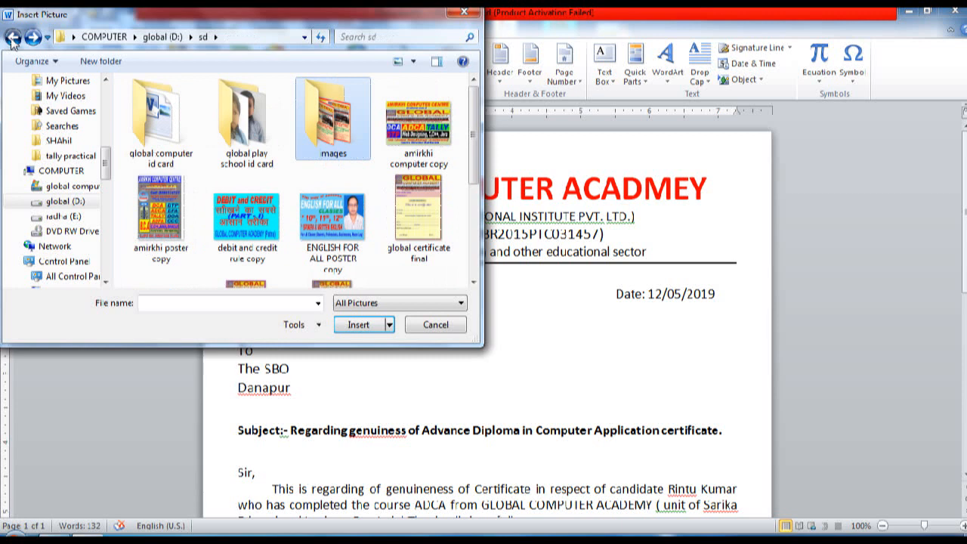
{"action": "left_click", "coordinate": [13, 38]}
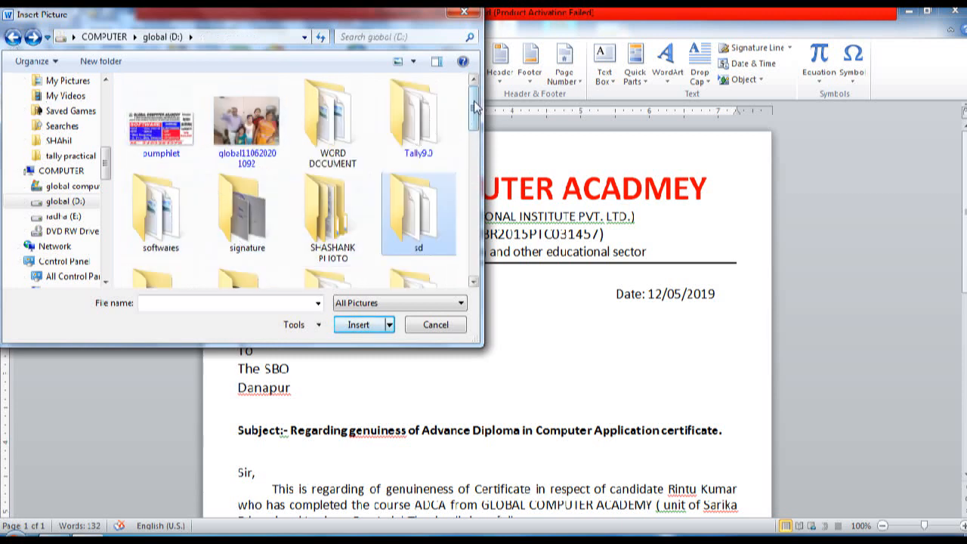
Step: Insert the globe logo image from the desktop folder on drive D:
{"action": "scroll", "coordinate": [476, 121], "scroll_direction": "down", "scroll_amount": 2}
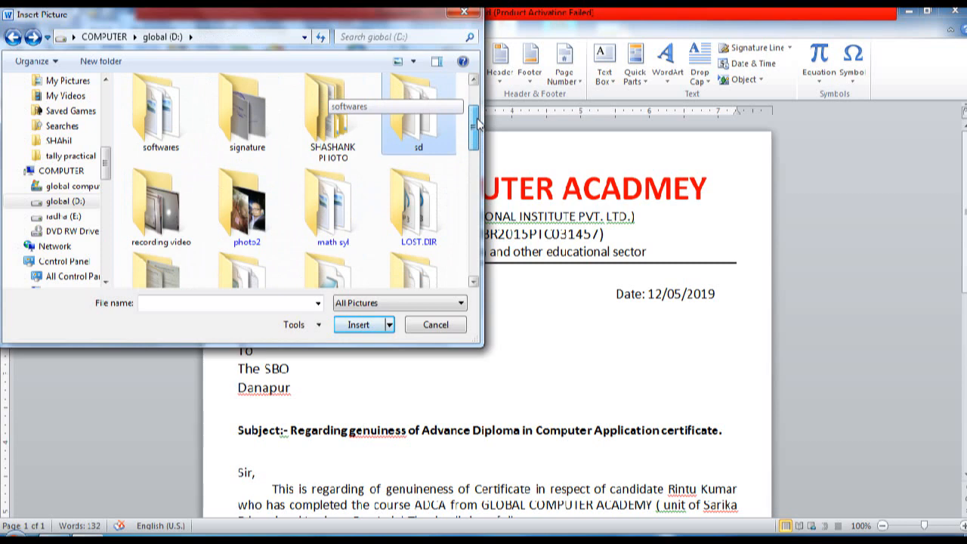
{"action": "left_click_drag", "start_coordinate": [476, 121], "coordinate": [474, 212]}
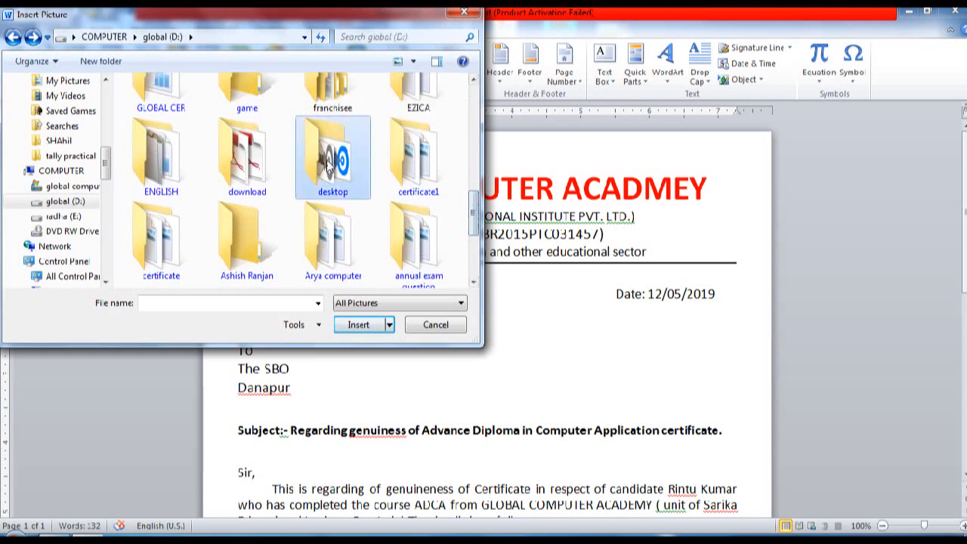
{"action": "double_click", "coordinate": [329, 163]}
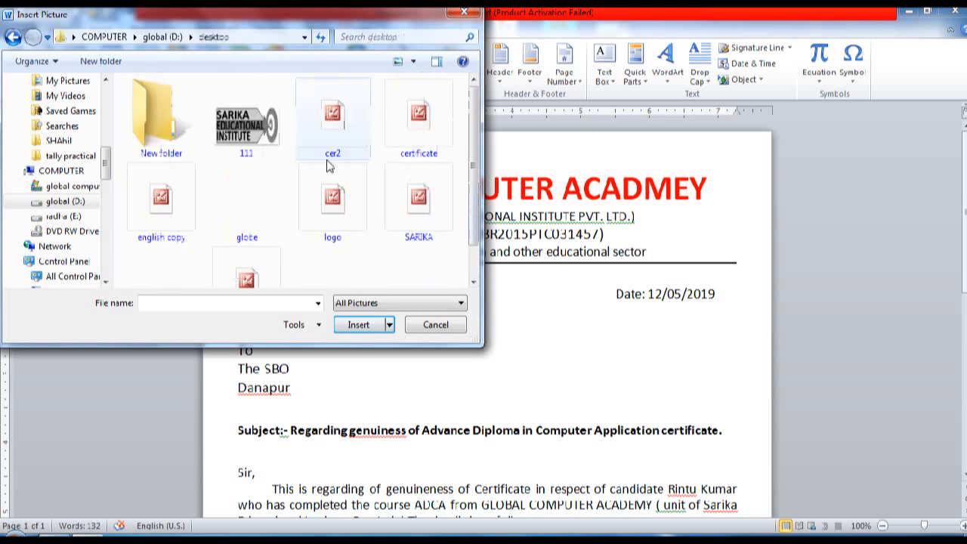
{"action": "left_click", "coordinate": [267, 215]}
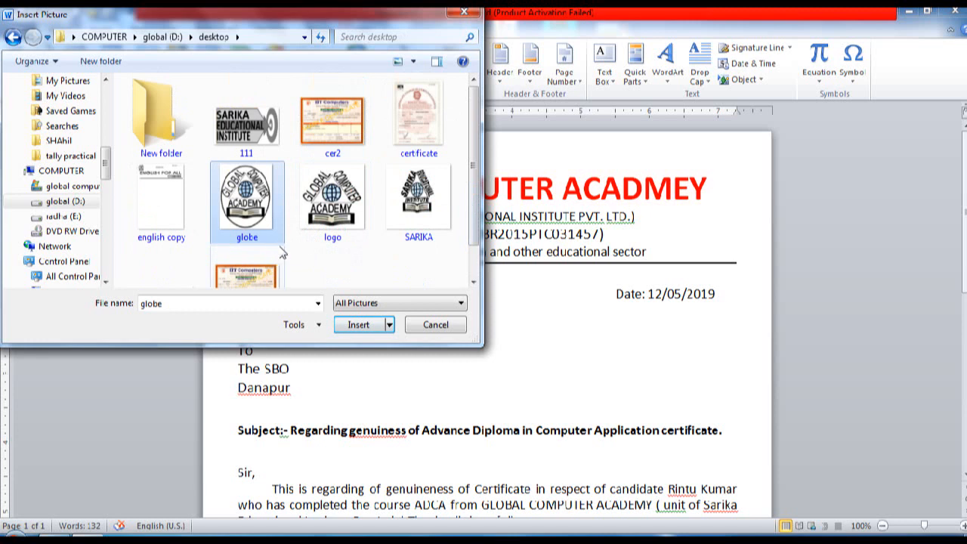
{"action": "left_click", "coordinate": [358, 324]}
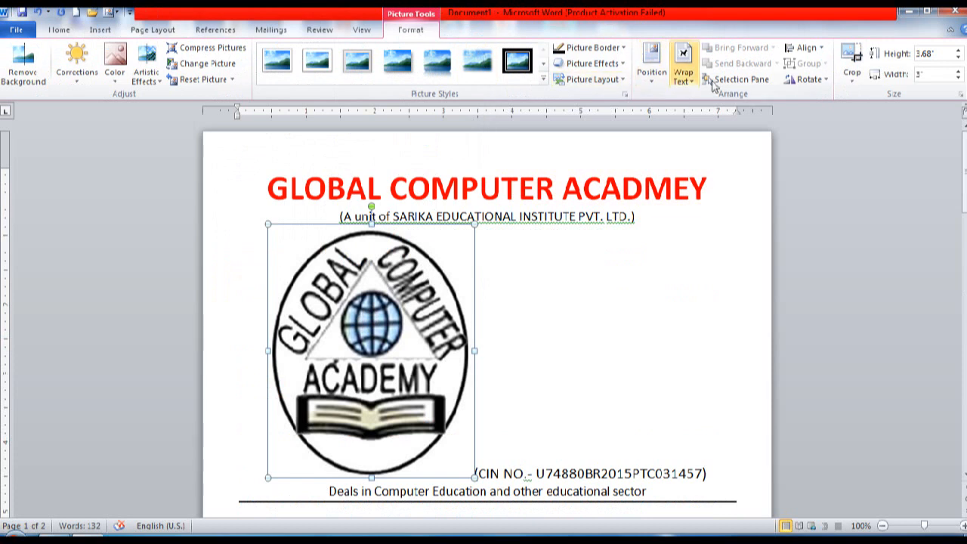
Step: Wrap the logo squarely, shrink it to about 0.66" × 0.67", and place it beside the title
{"action": "left_click", "coordinate": [686, 78]}
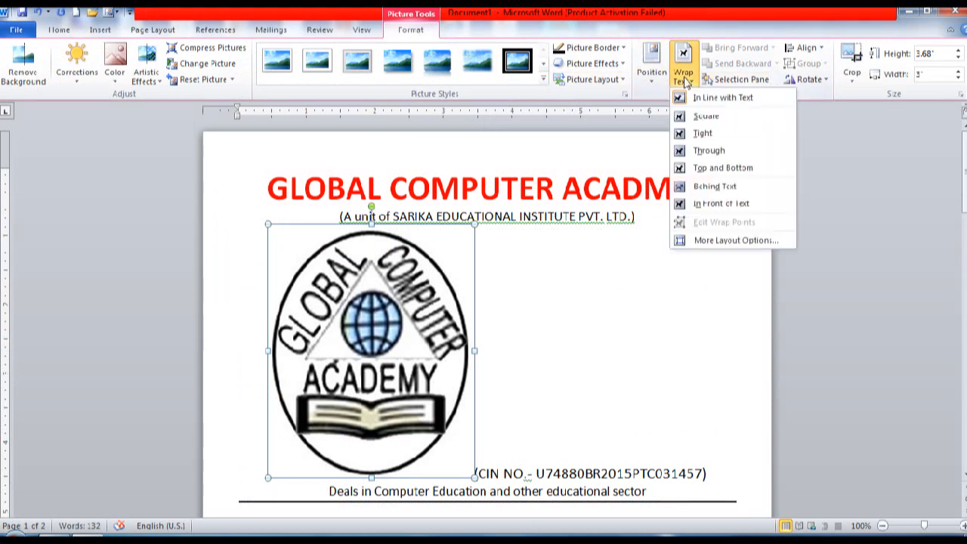
{"action": "left_click", "coordinate": [681, 118]}
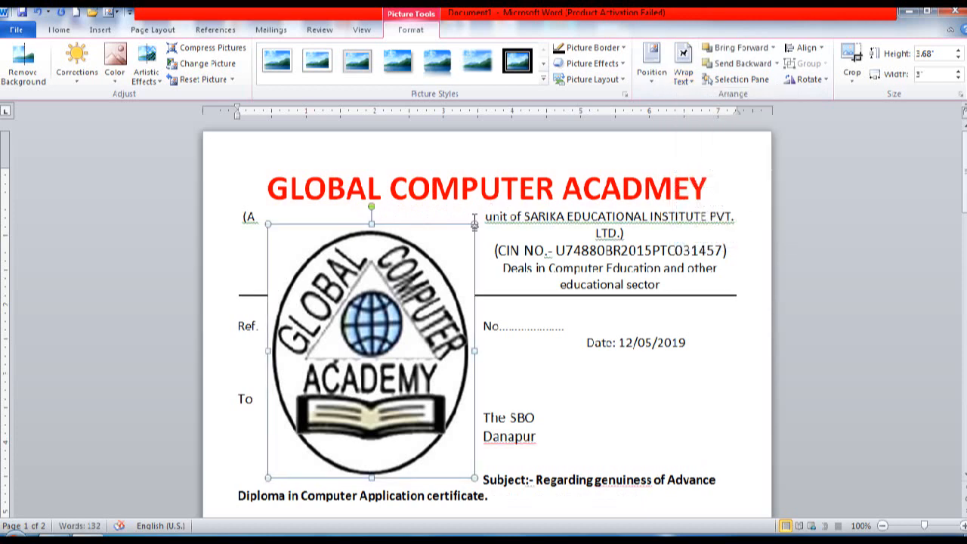
{"action": "left_click_drag", "start_coordinate": [474, 223], "coordinate": [328, 407]}
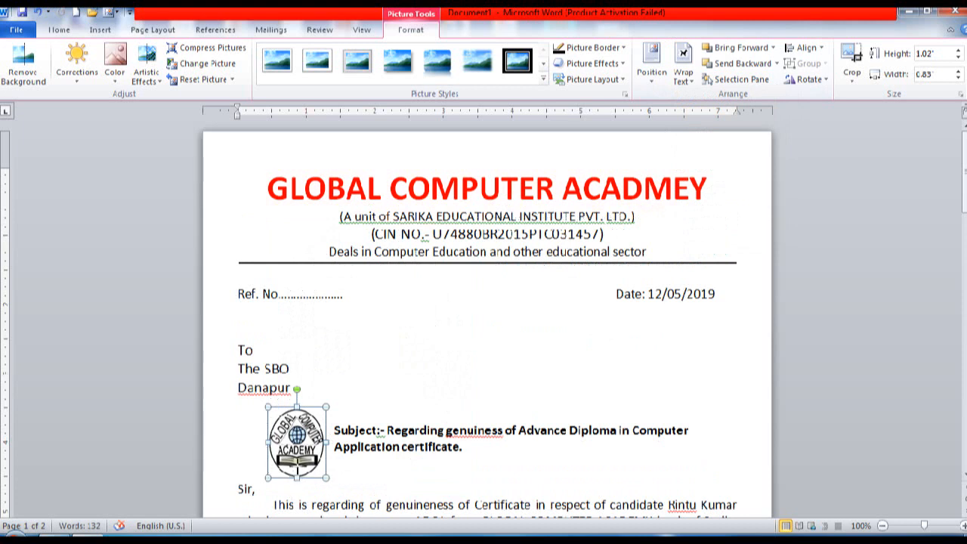
{"action": "left_click_drag", "start_coordinate": [295, 477], "coordinate": [295, 451]}
{"action": "left_click_drag", "start_coordinate": [326, 429], "coordinate": [261, 202]}
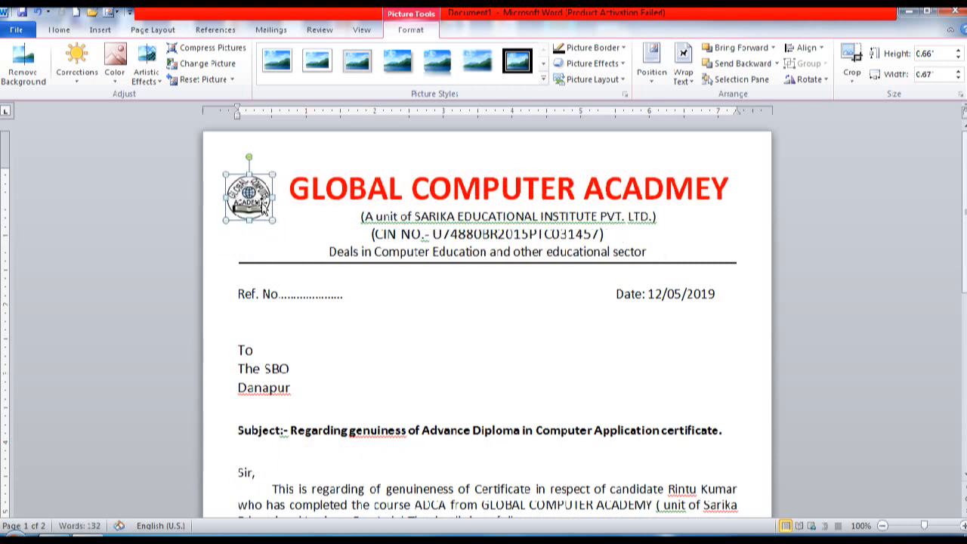
Step: Deselect the logo and page through the whole letter, ending back at the top
{"action": "left_click", "coordinate": [431, 309]}
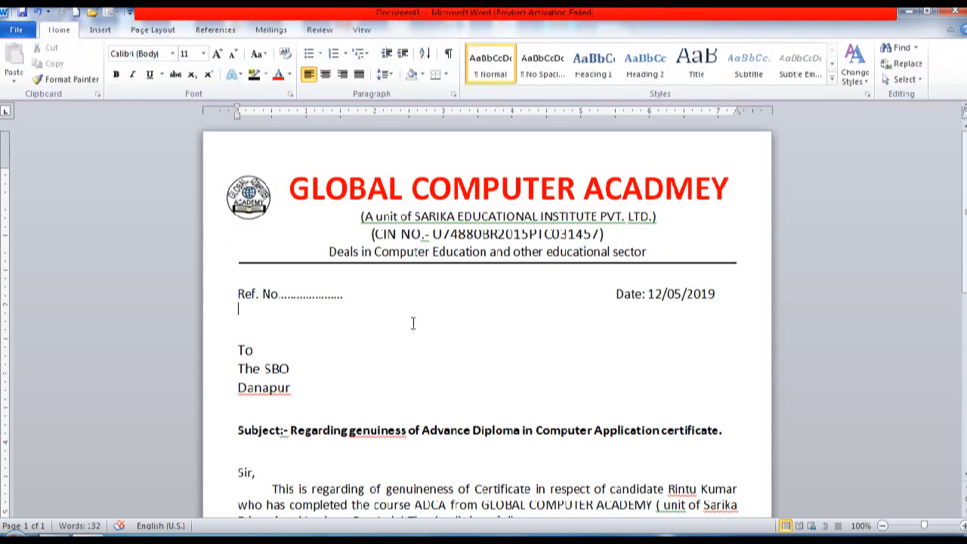
{"action": "key", "text": "Page_Down"}
{"action": "key", "text": "Page_Down"}
{"action": "key", "text": "Page_Up"}
{"action": "key", "text": "Page_Up"}
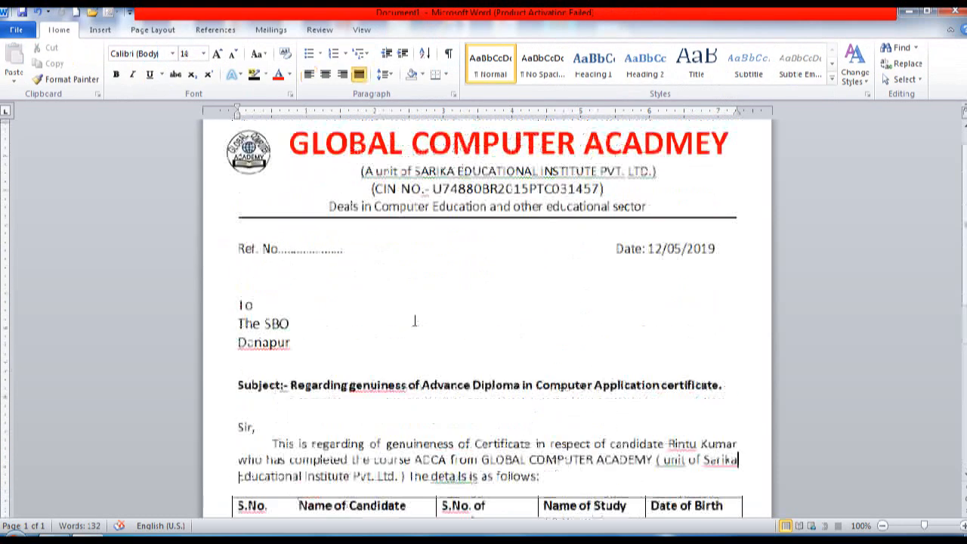
{"action": "key", "text": "Page_Down"}
{"action": "key", "text": "Page_Down"}
{"action": "key", "text": "Page_Up"}
{"action": "key", "text": "Page_Up"}
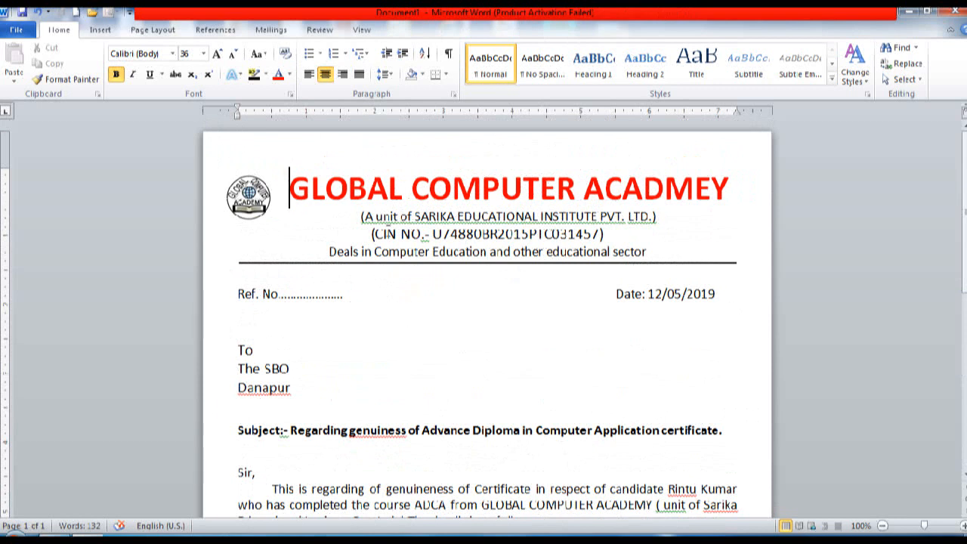
Step: Nudge the logo slightly right so it sits level beside the heading
{"action": "left_click", "coordinate": [258, 186]}
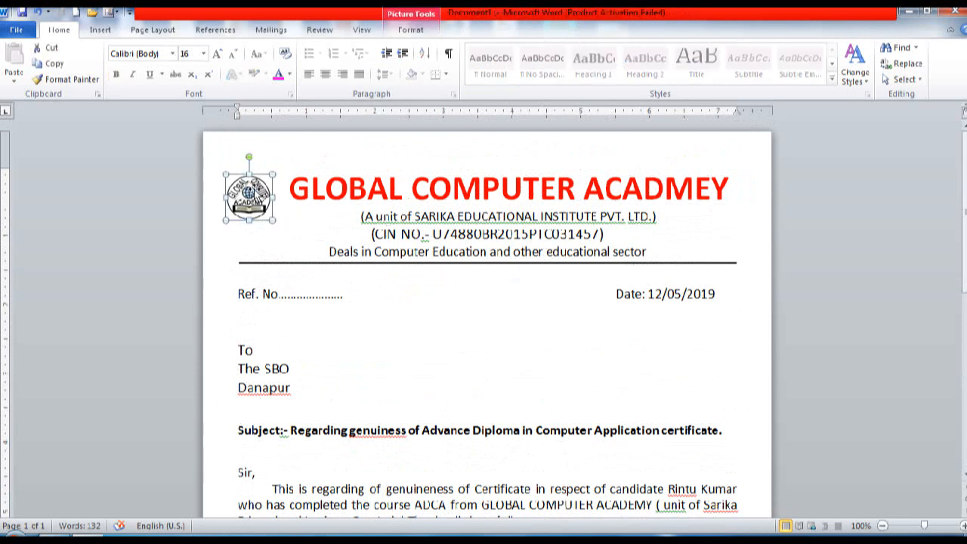
{"action": "key", "text": "Right"}
{"action": "key", "text": "Right"}
{"action": "key", "text": "Right"}
{"action": "key", "text": "Right"}
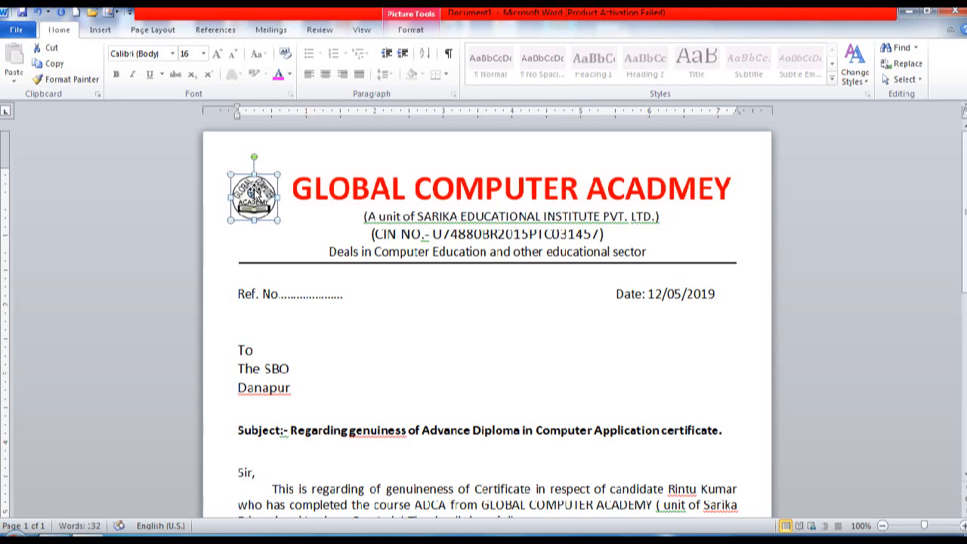
{"action": "left_click", "coordinate": [350, 345]}
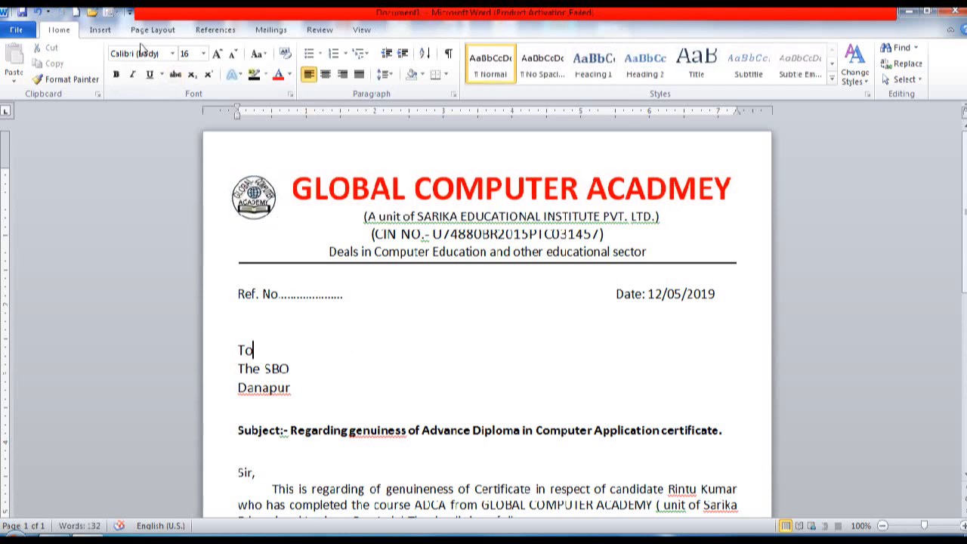
Step: Save the letter as the Word document 'letter pad global 1' in Documents
{"action": "left_click", "coordinate": [23, 33]}
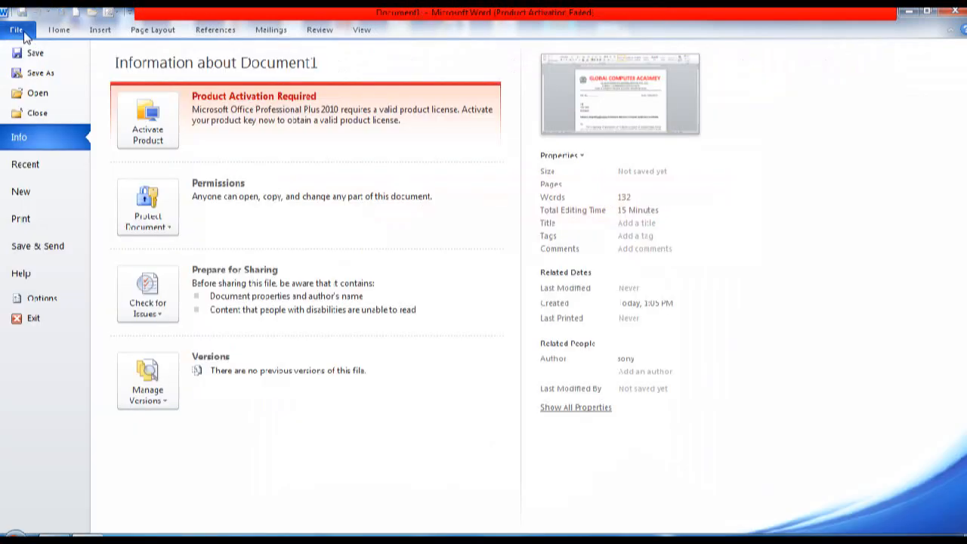
{"action": "left_click", "coordinate": [67, 58]}
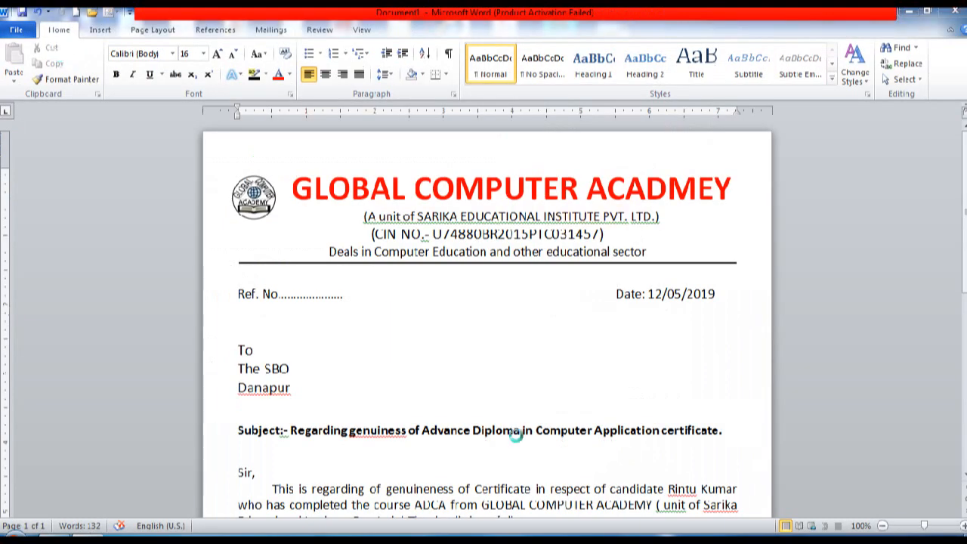
{"action": "type", "text": "l"}
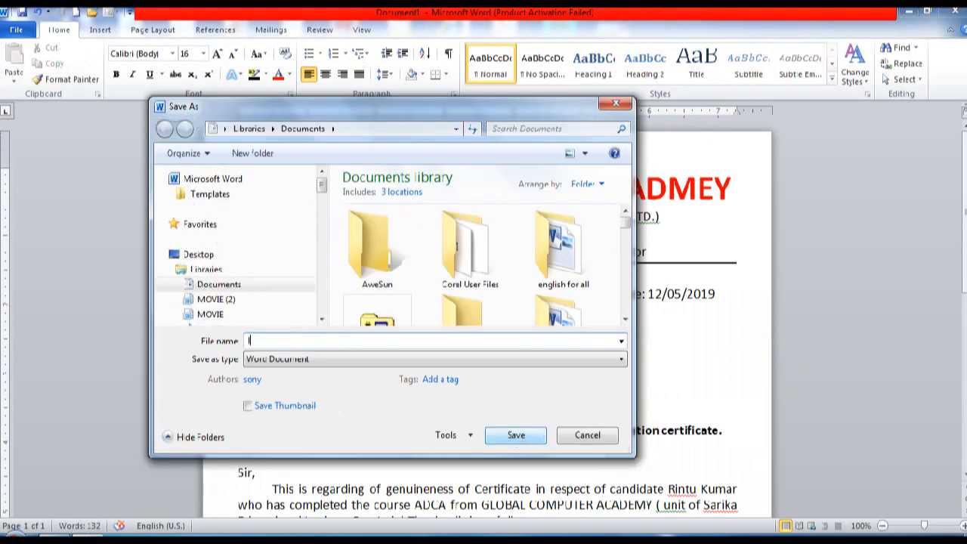
{"action": "type", "text": "etter pad"}
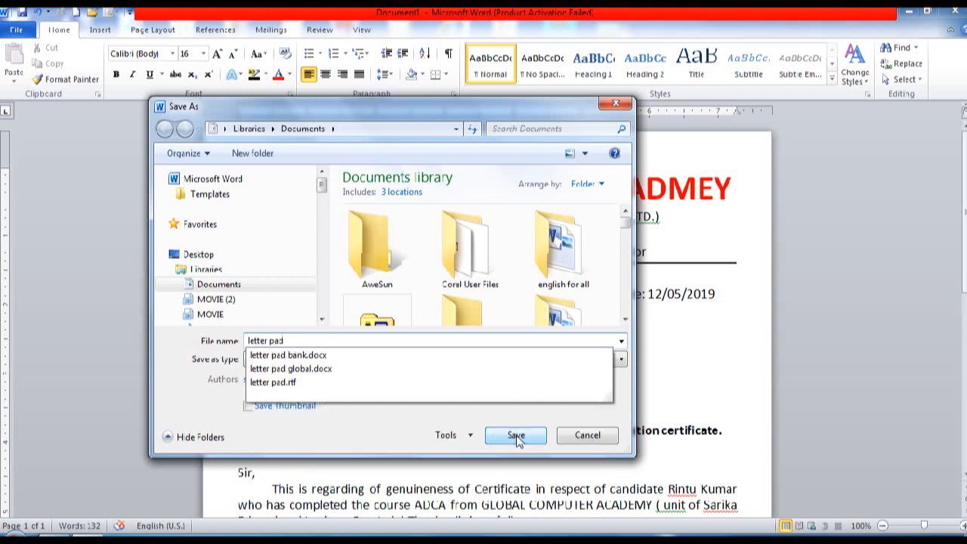
{"action": "type", "text": " gl"}
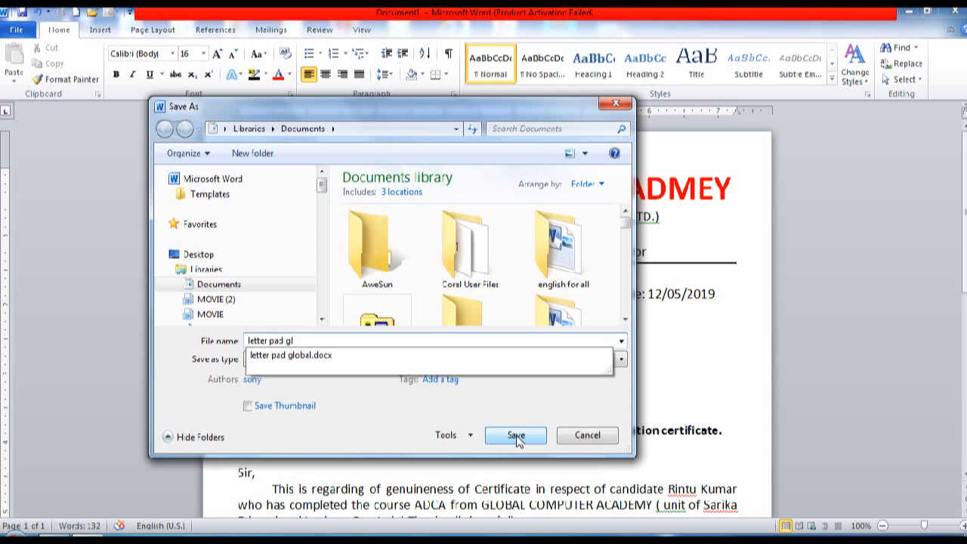
{"action": "type", "text": "obal 1"}
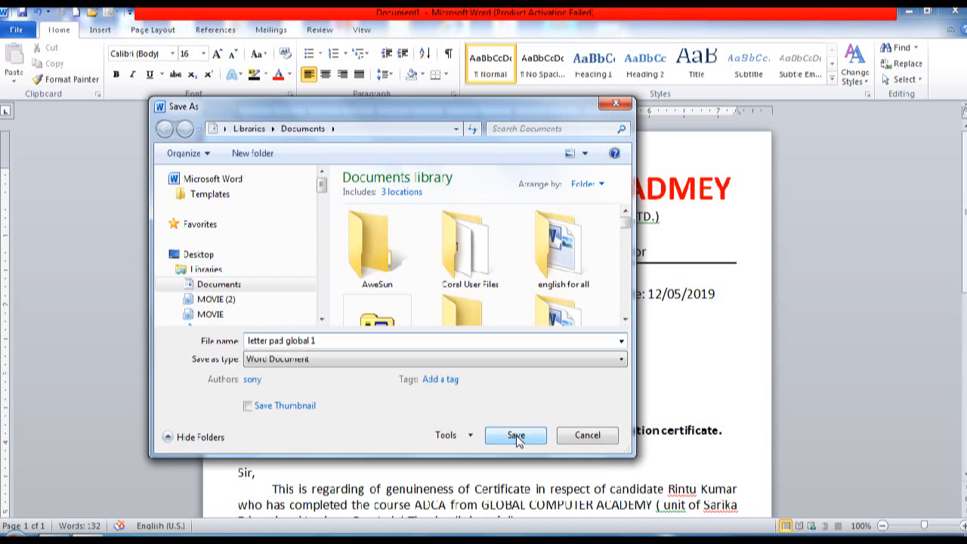
{"action": "left_click", "coordinate": [517, 437]}
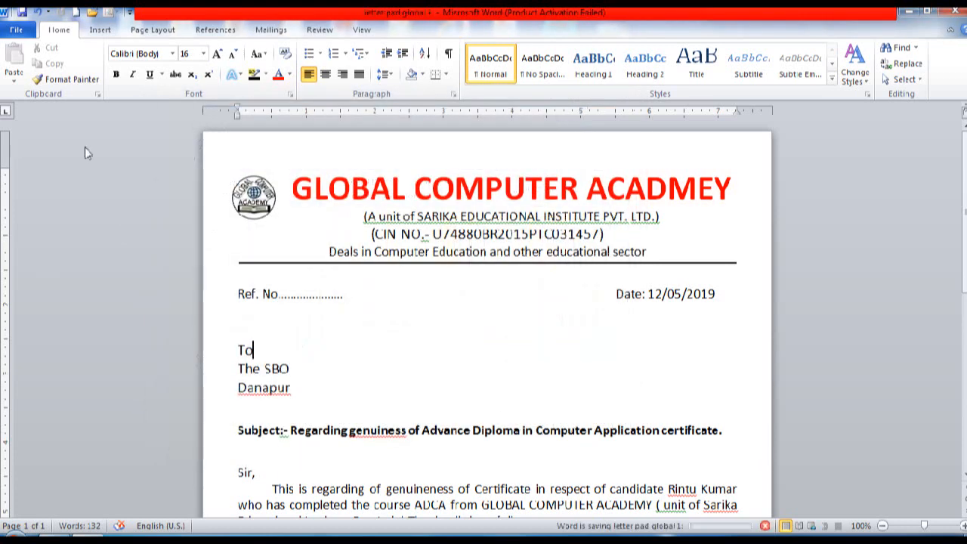
Step: Preview the saved letter on the Print page, then go back to it
{"action": "left_click", "coordinate": [18, 31]}
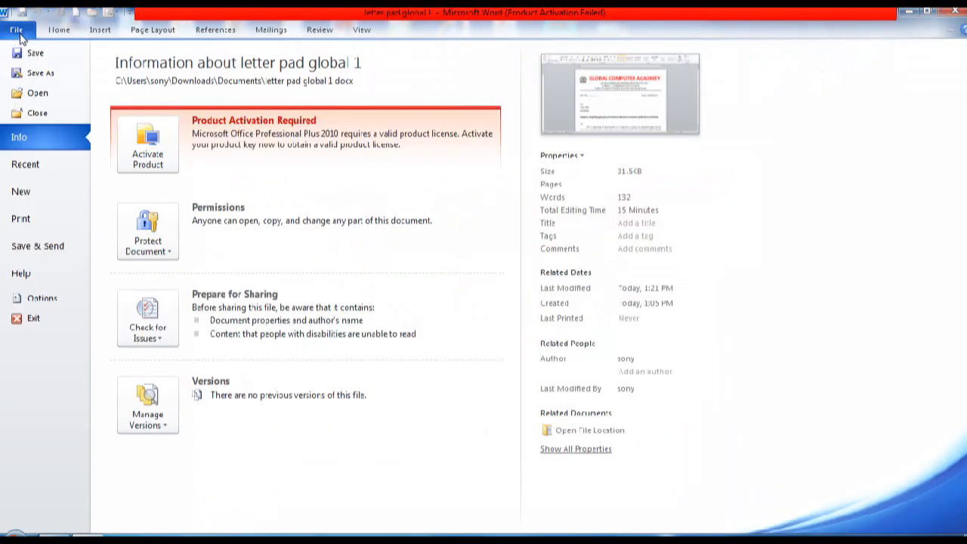
{"action": "left_click", "coordinate": [39, 220]}
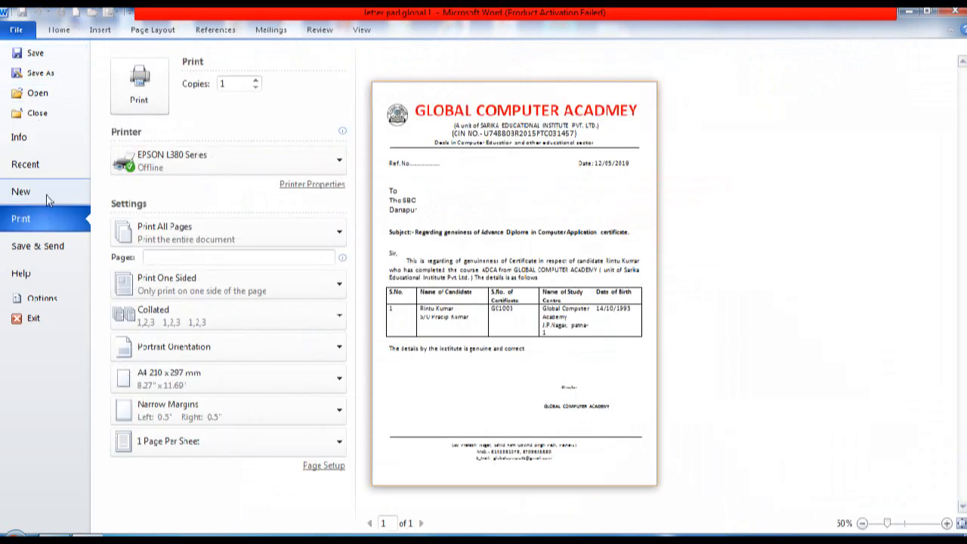
{"action": "left_click", "coordinate": [20, 30]}
Step: Show the Recent Documents list and scroll through it
{"action": "left_click", "coordinate": [19, 31]}
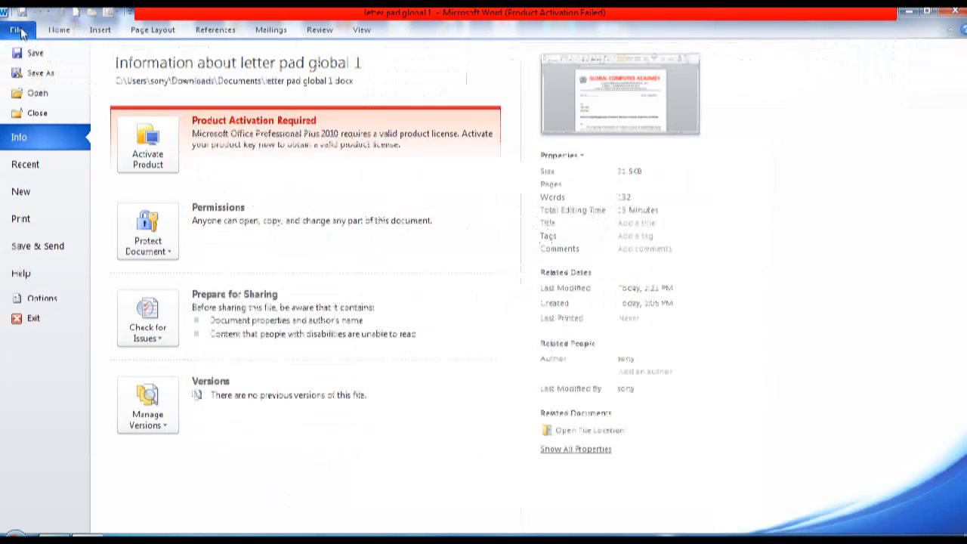
{"action": "left_click", "coordinate": [51, 165]}
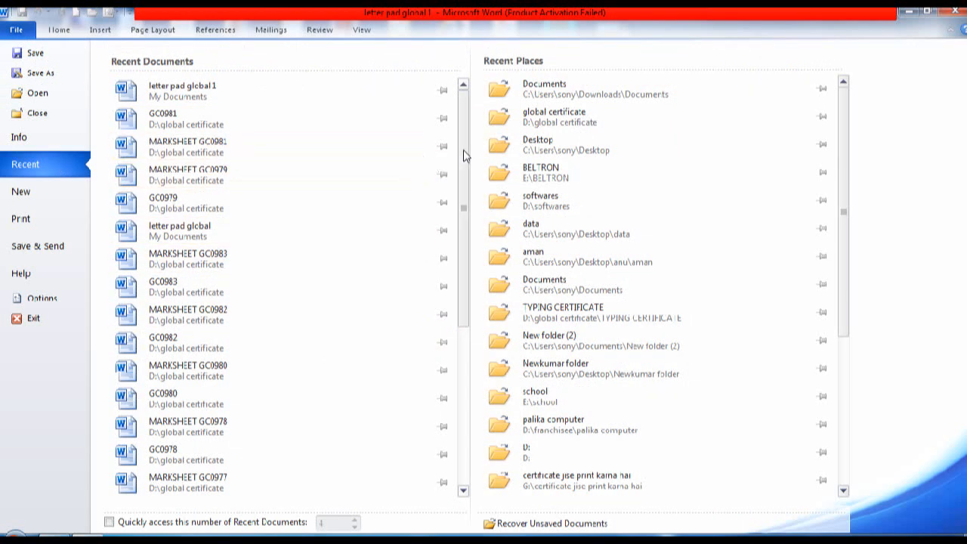
{"action": "left_click_drag", "start_coordinate": [465, 155], "coordinate": [459, 331]}
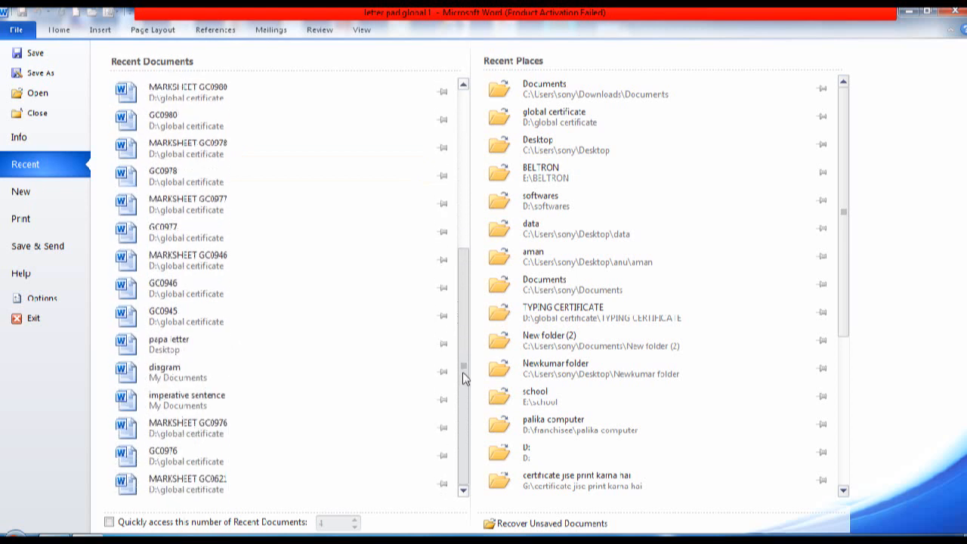
{"action": "left_click_drag", "start_coordinate": [465, 377], "coordinate": [489, 147]}
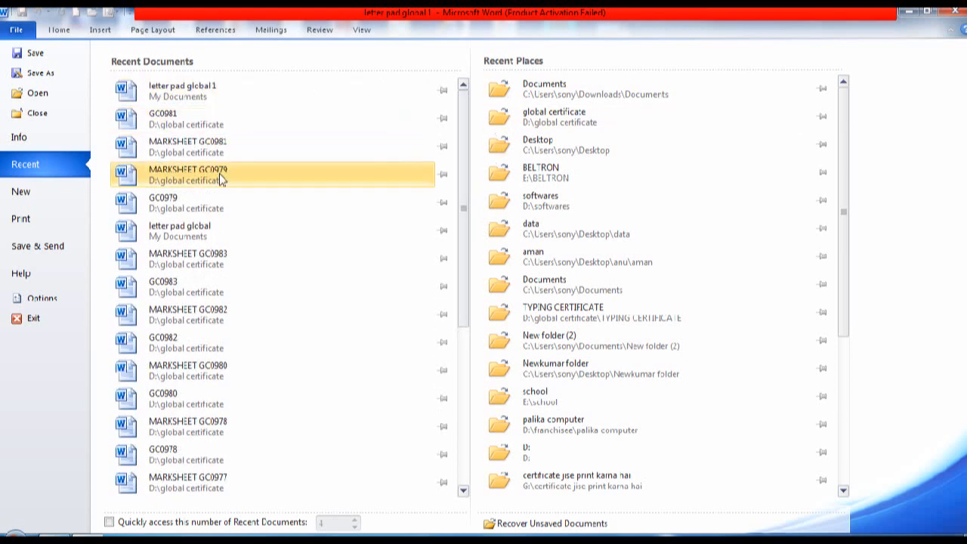
Step: Open the earlier 'letter pad global' letterhead and preview it for printing
{"action": "left_click", "coordinate": [202, 231]}
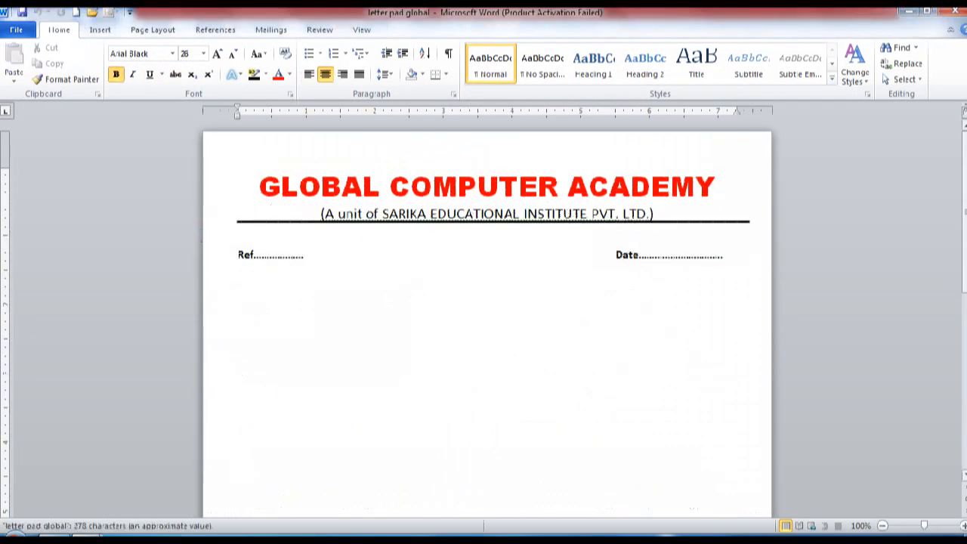
{"action": "mouse_move", "coordinate": [965, 215]}
{"action": "left_mouse_down"}
{"action": "mouse_move", "coordinate": [962, 366]}
{"action": "mouse_move", "coordinate": [964, 205]}
{"action": "left_mouse_up"}
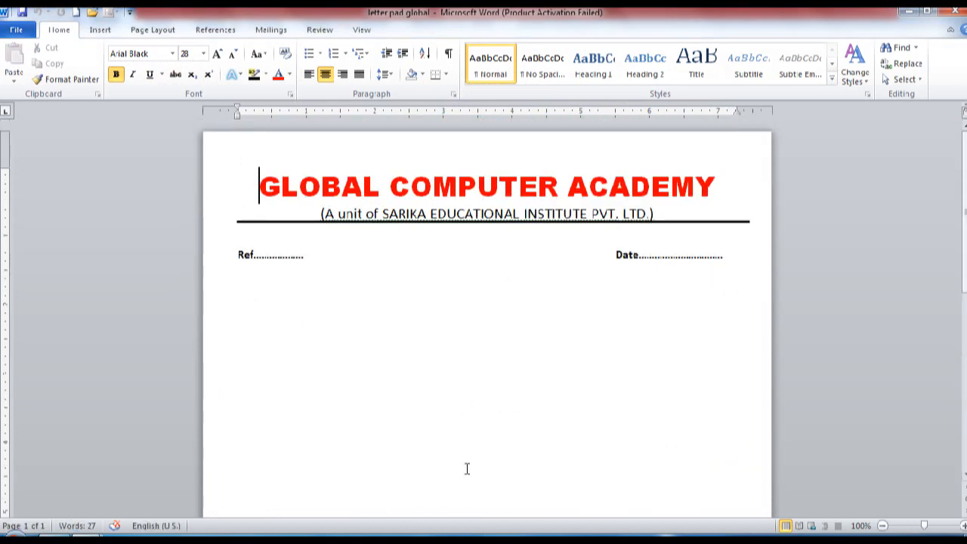
{"action": "key", "text": "ctrl+p"}
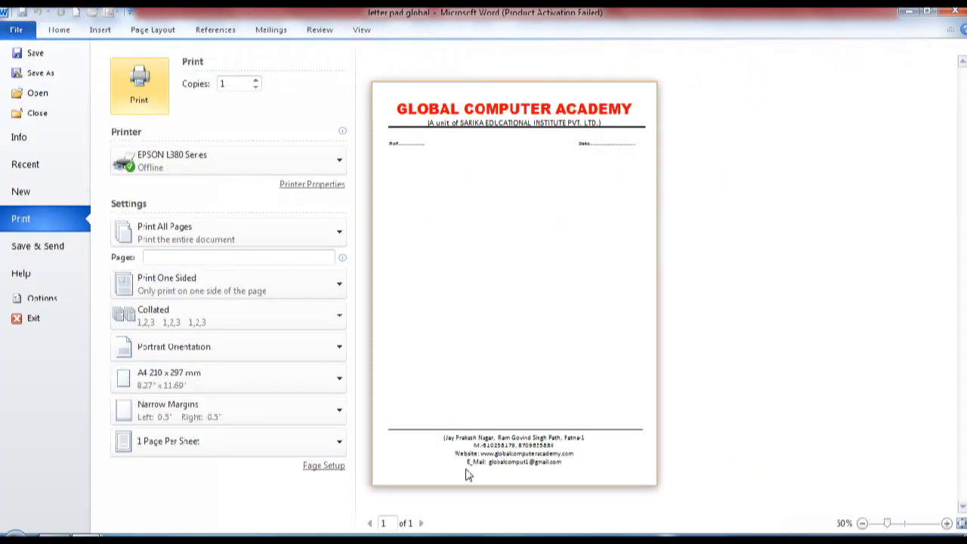
{"action": "key", "text": "Escape"}
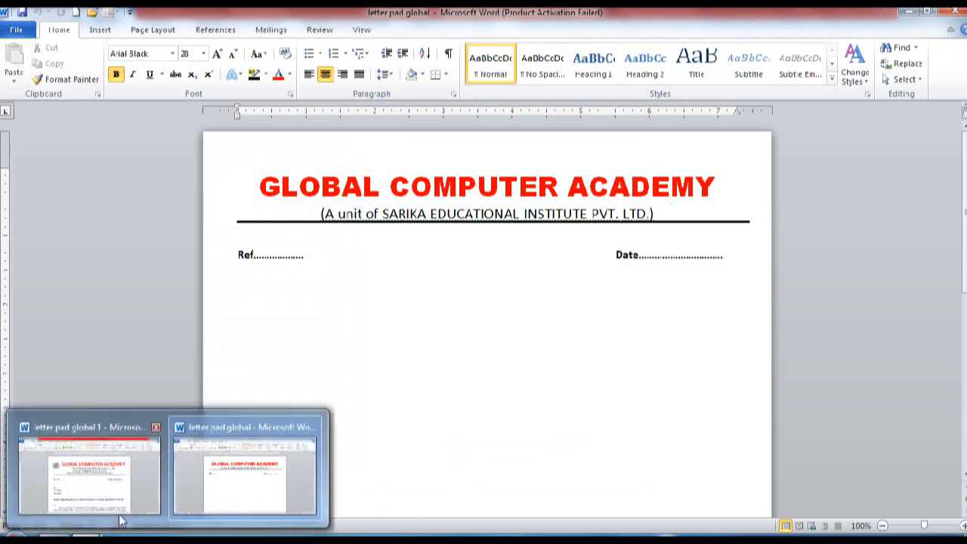
Step: Switch back to 'letter pad global 1' and preview it before returning to editing
{"action": "left_click", "coordinate": [128, 495]}
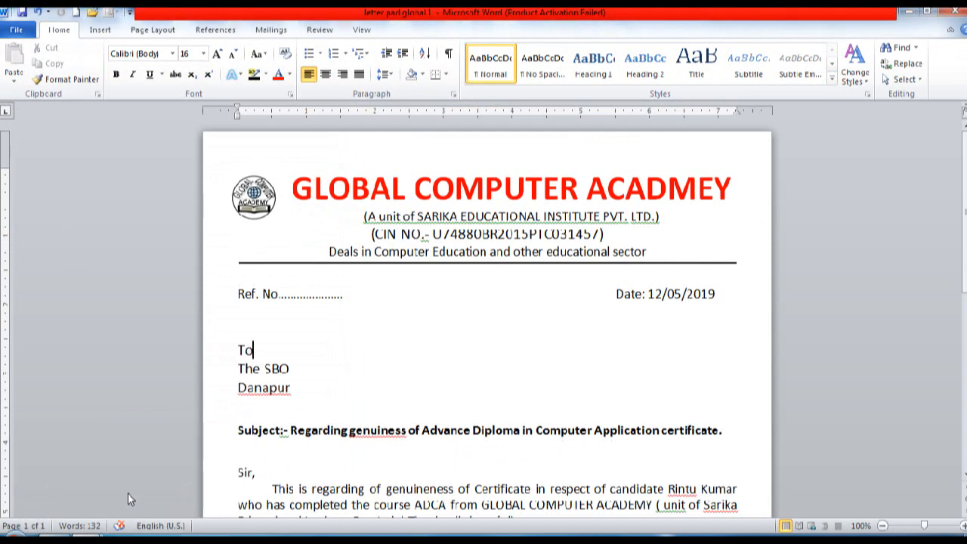
{"action": "key", "text": "ctrl+p"}
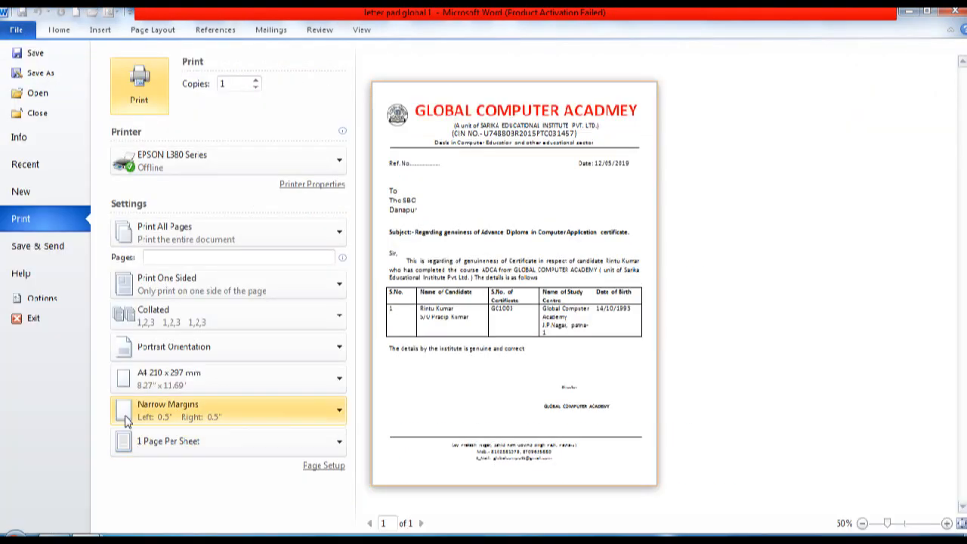
{"action": "key", "text": "Escape"}
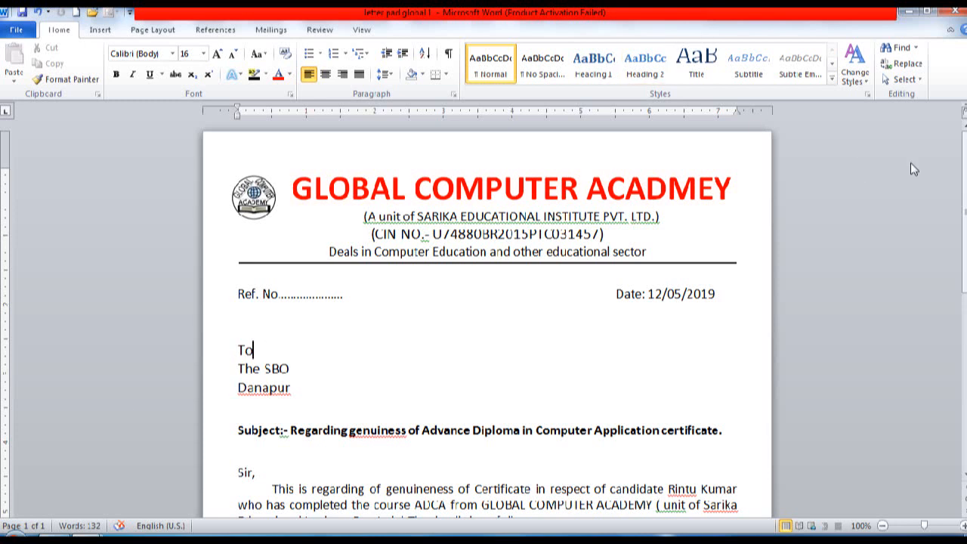
{"action": "left_click_drag", "start_coordinate": [964, 179], "coordinate": [964, 349]}
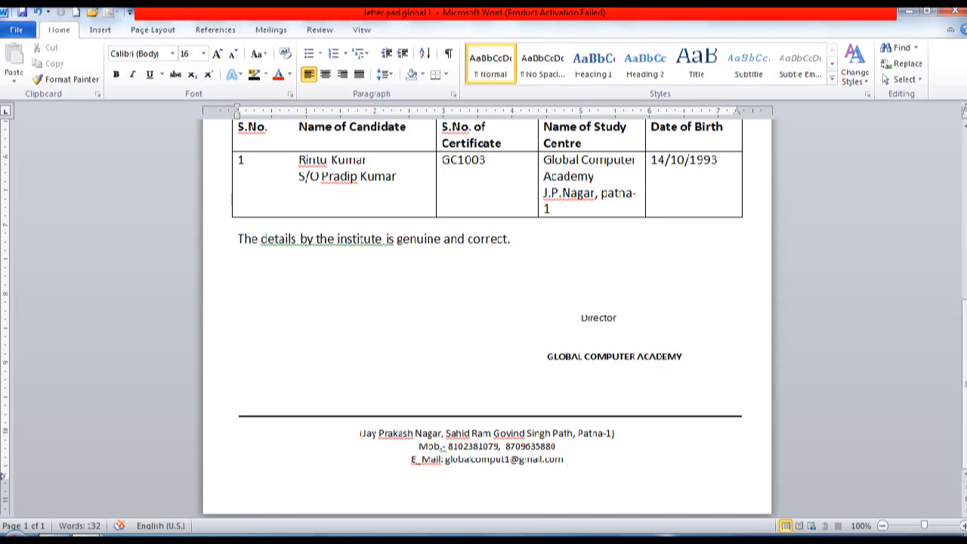
{"action": "mouse_move", "coordinate": [89, 538]}
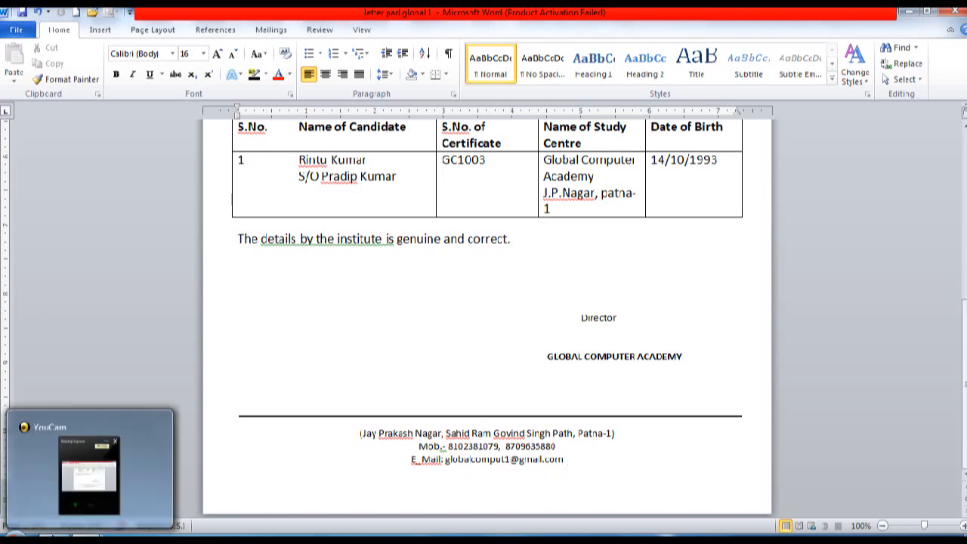
{"action": "left_click", "coordinate": [75, 492]}
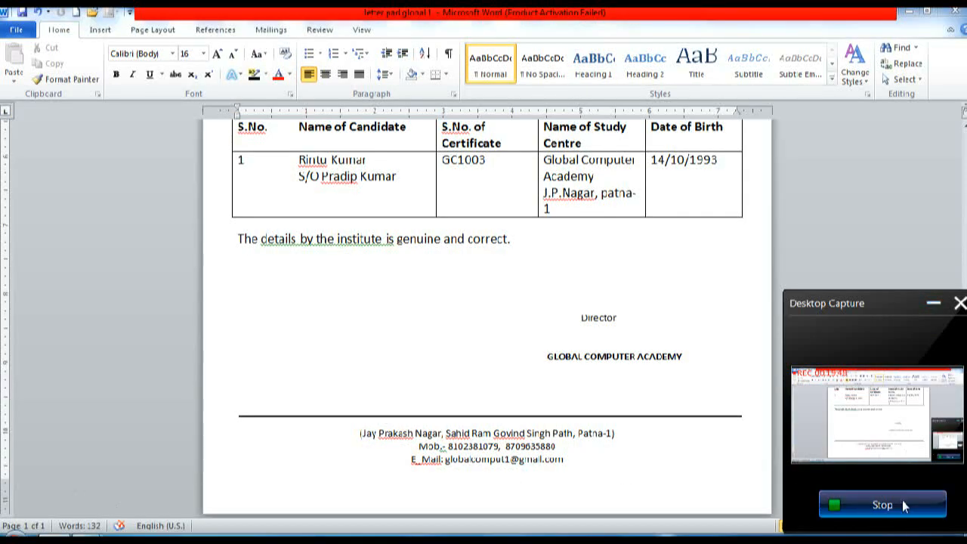